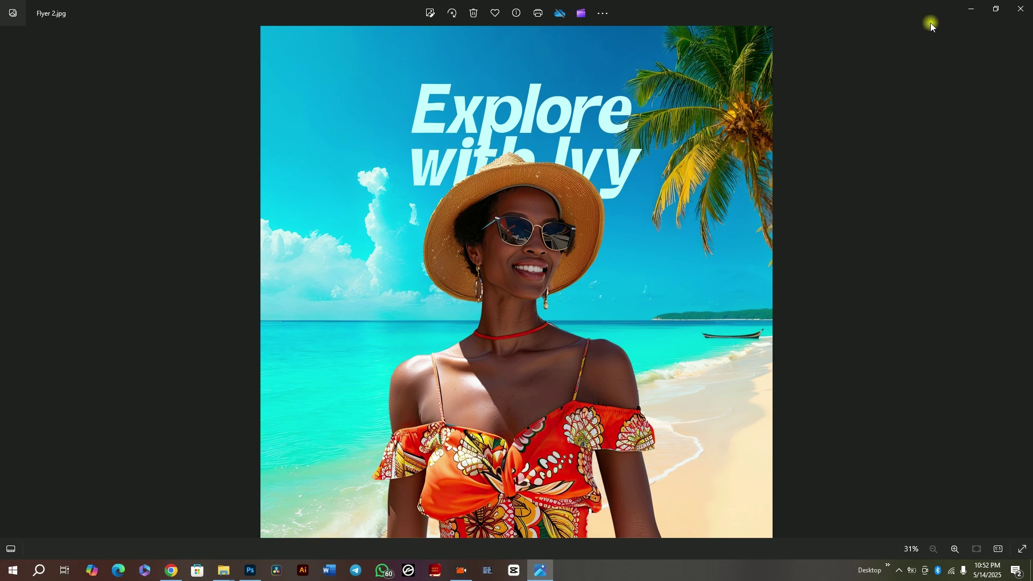
Leave the flyer image, start a new document in Photoshop and show the Art & Illustration presets
click(970, 9)
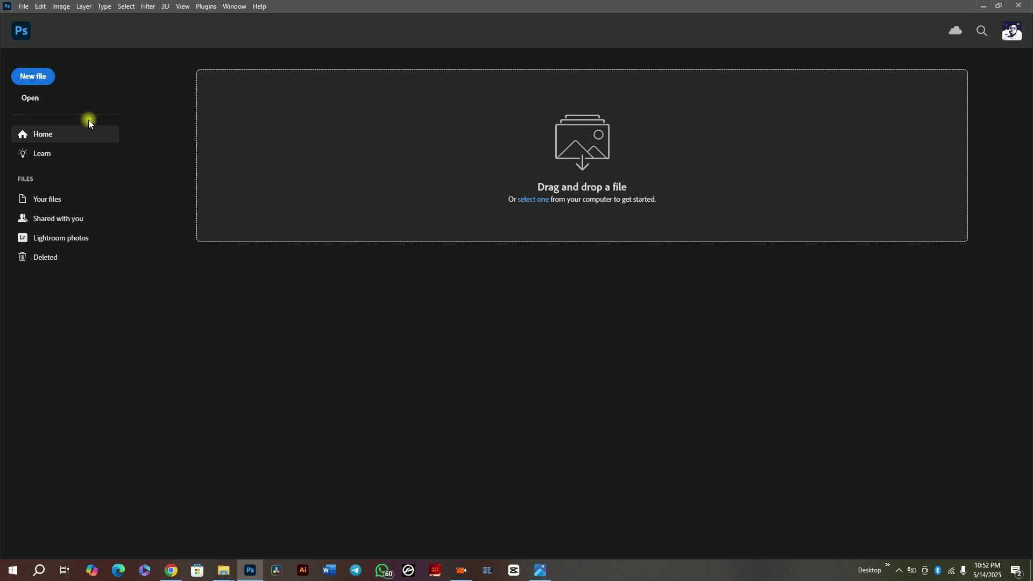
click(33, 82)
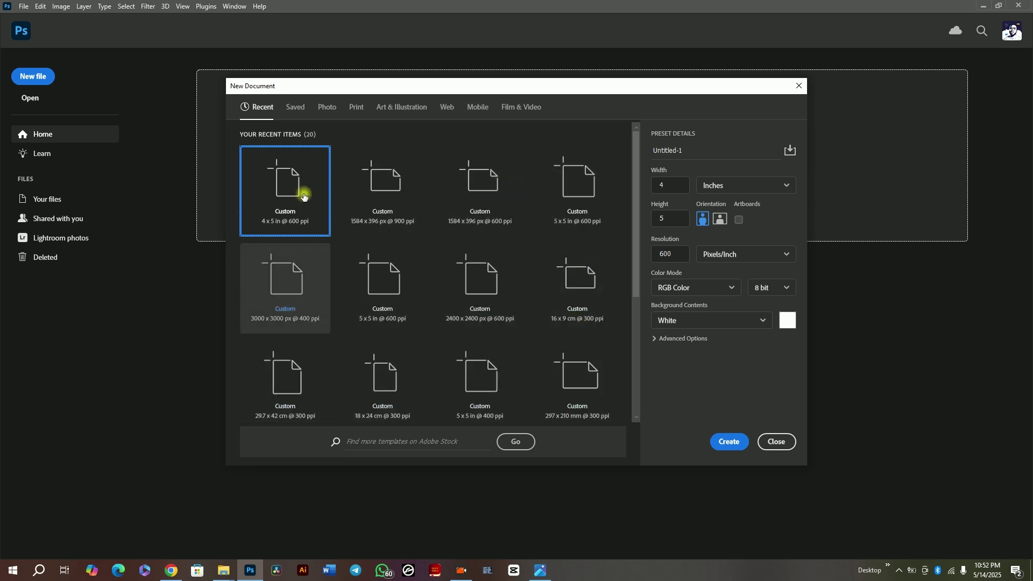
click(298, 108)
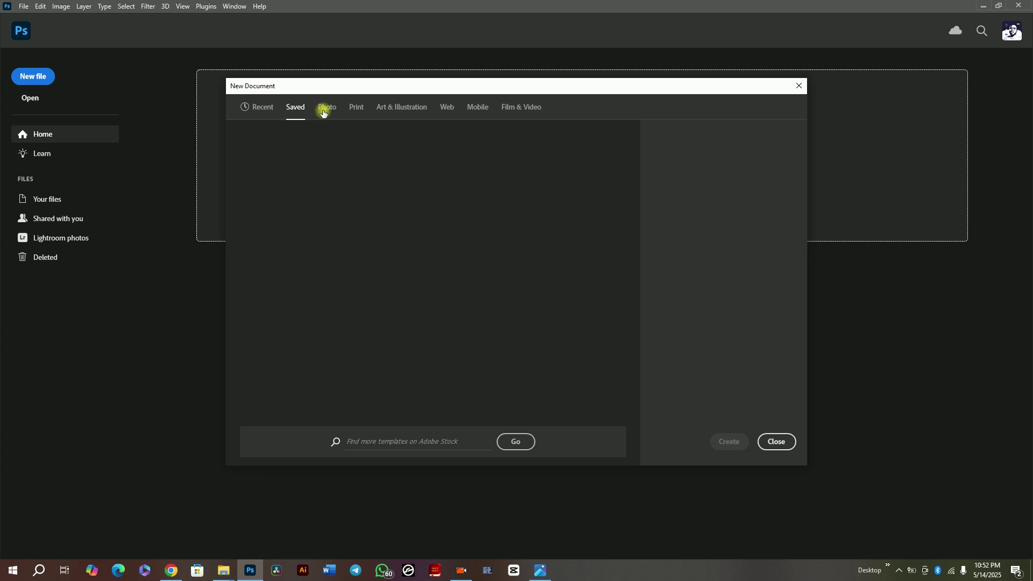
click(324, 113)
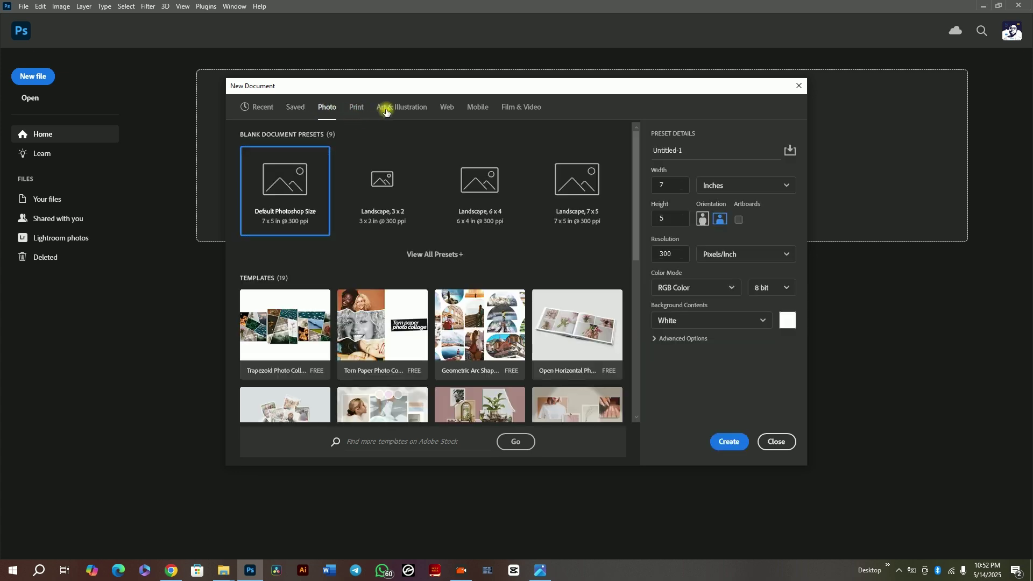
click(385, 112)
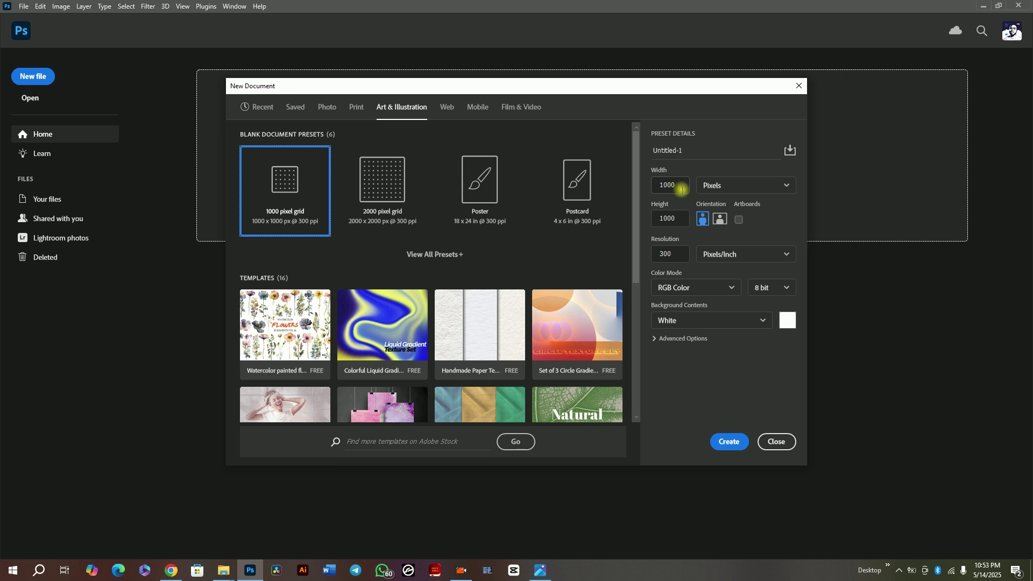
Set the new document's size to 4 inches wide by 5 inches high
click(744, 186)
click(730, 224)
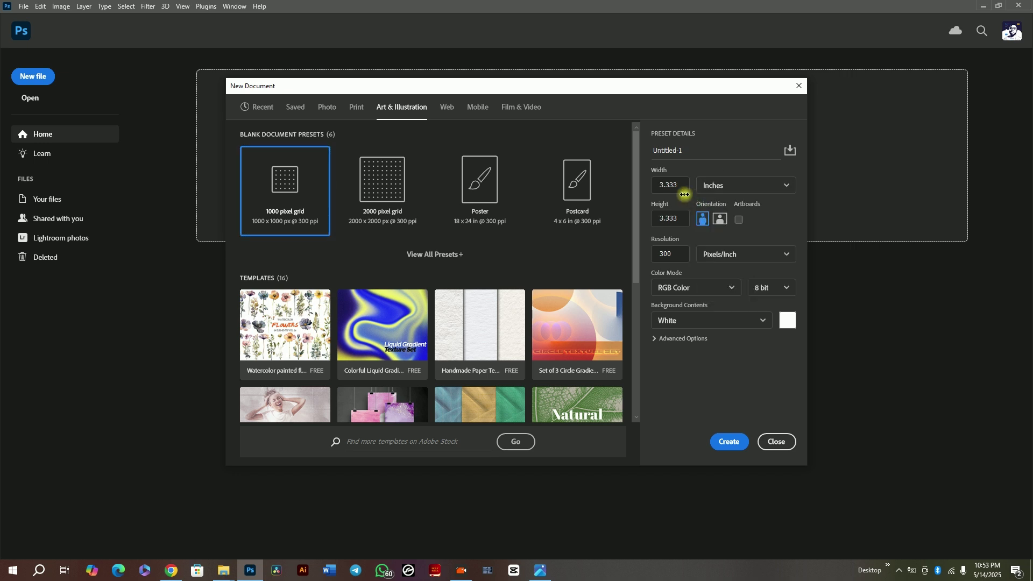
drag(673, 184, 651, 187)
text(4)
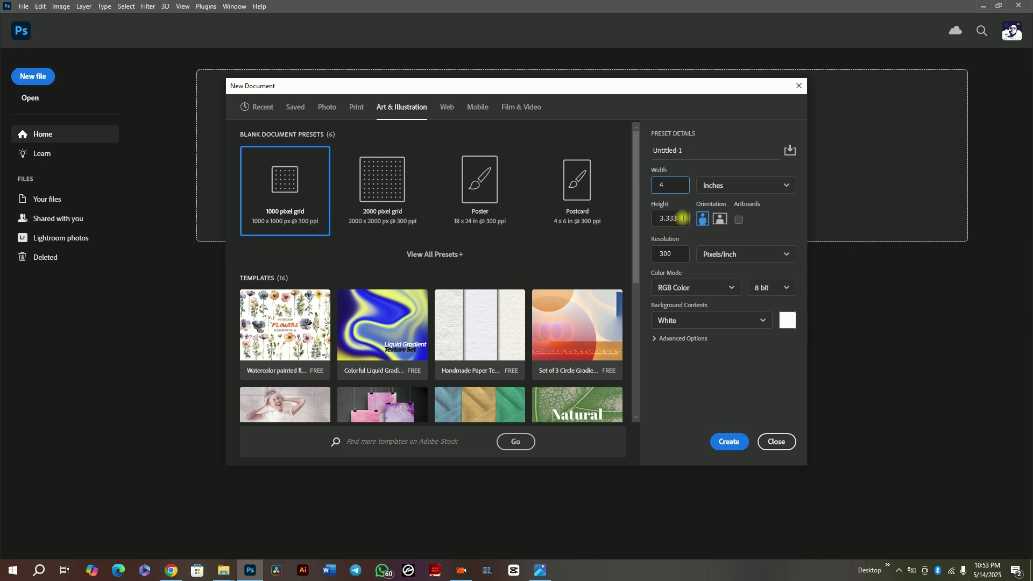
drag(679, 220, 649, 219)
text(5)
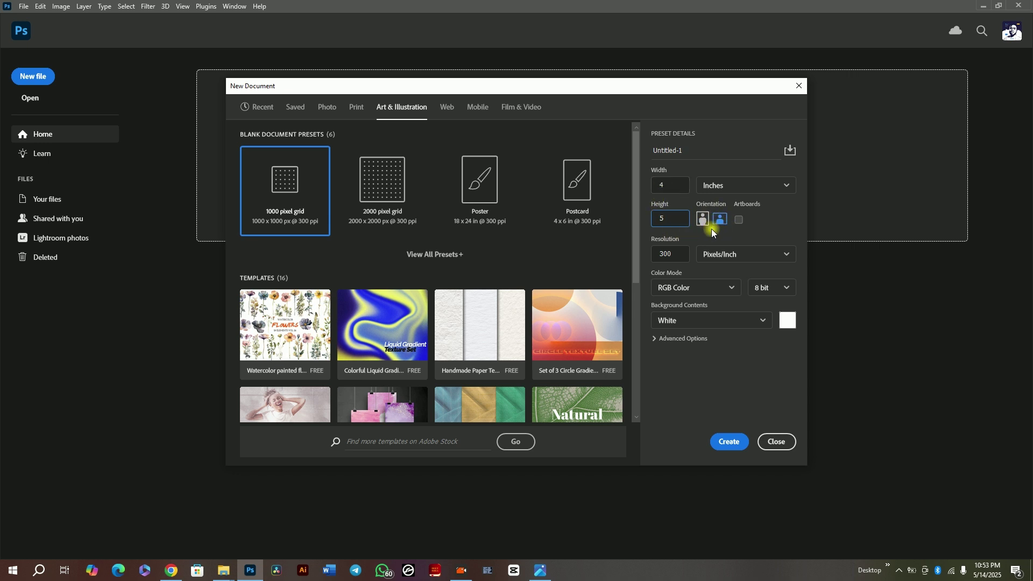
click(738, 221)
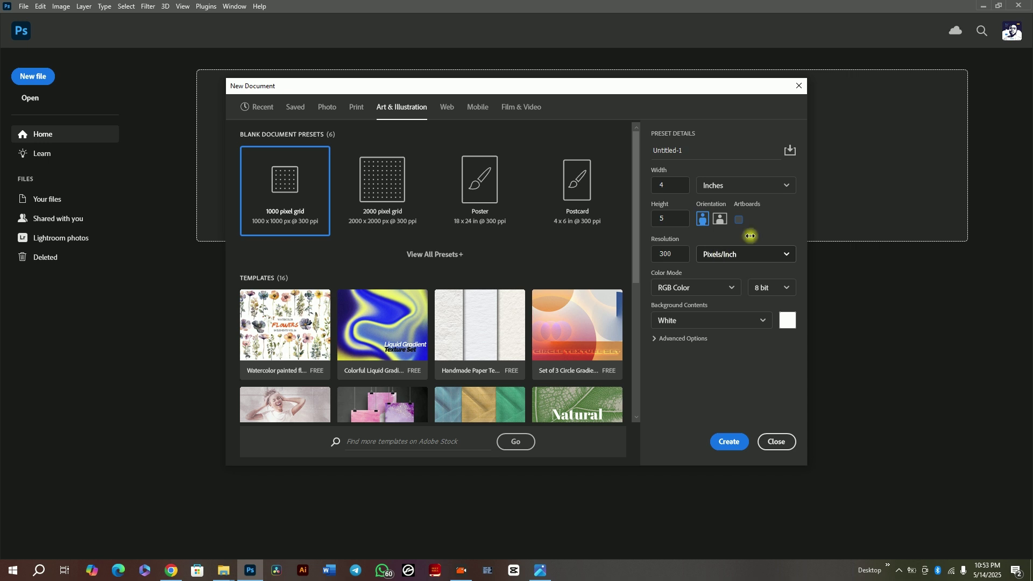
Set the new document's resolution to 600 pixels per inch
click(724, 256)
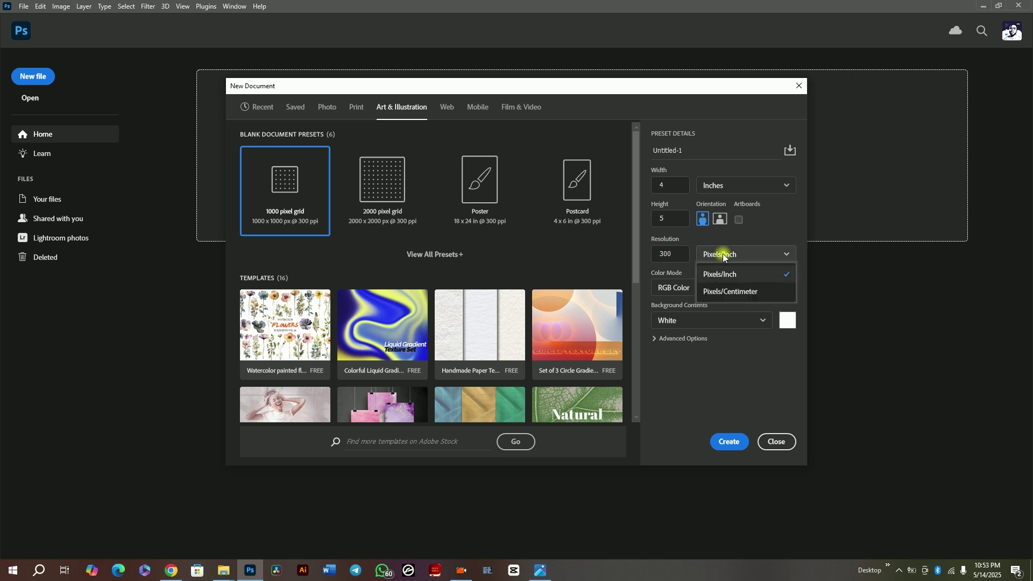
click(740, 278)
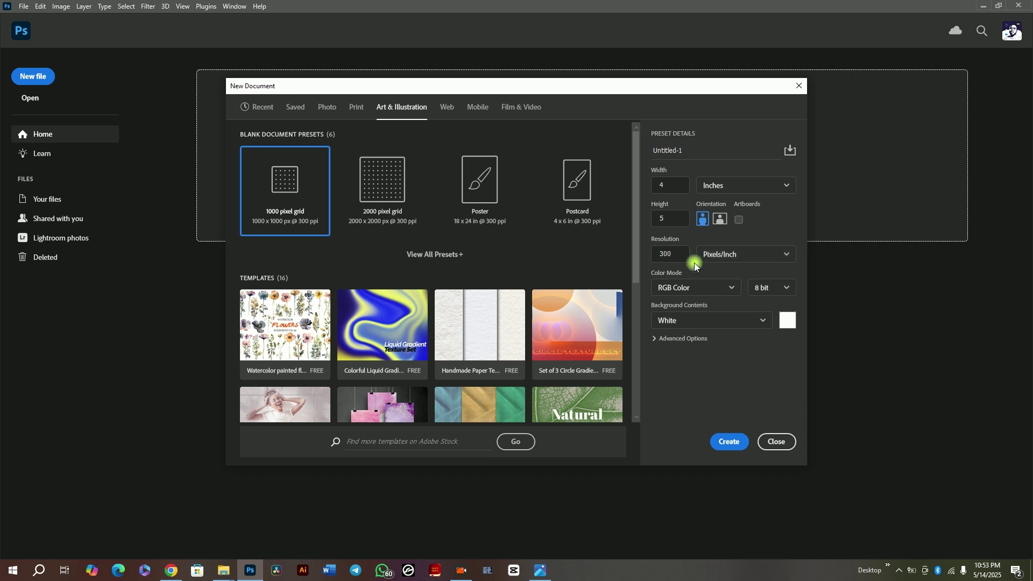
double_click(670, 254)
text(60)
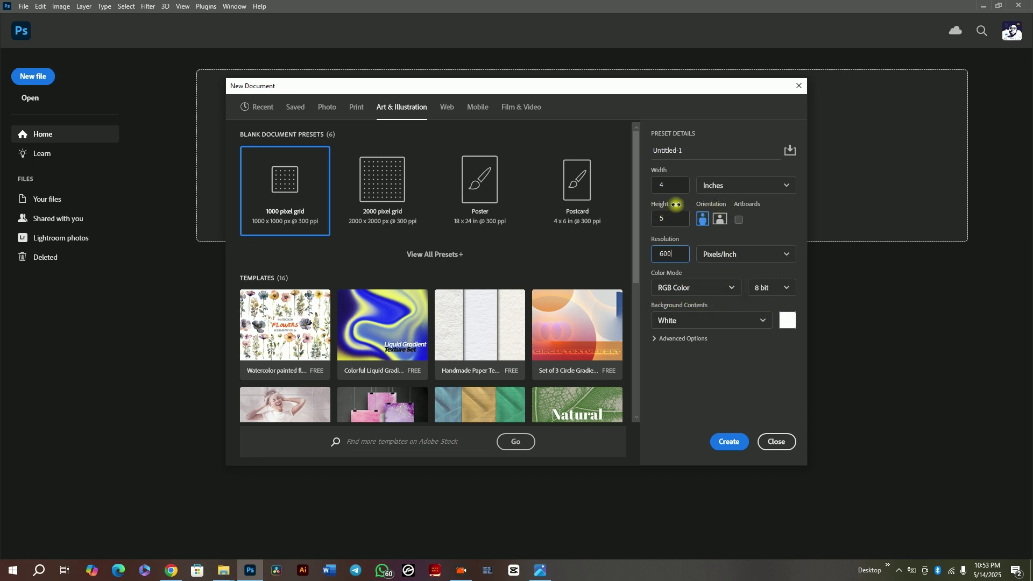
Switch the document's units to pixels and set the size to 1280 wide by 720 high
click(730, 187)
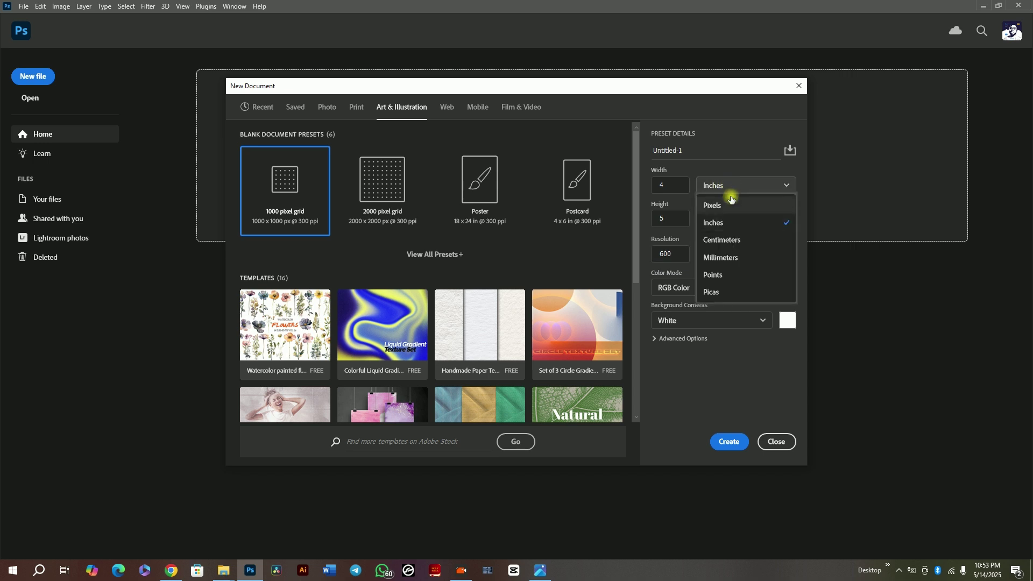
click(726, 205)
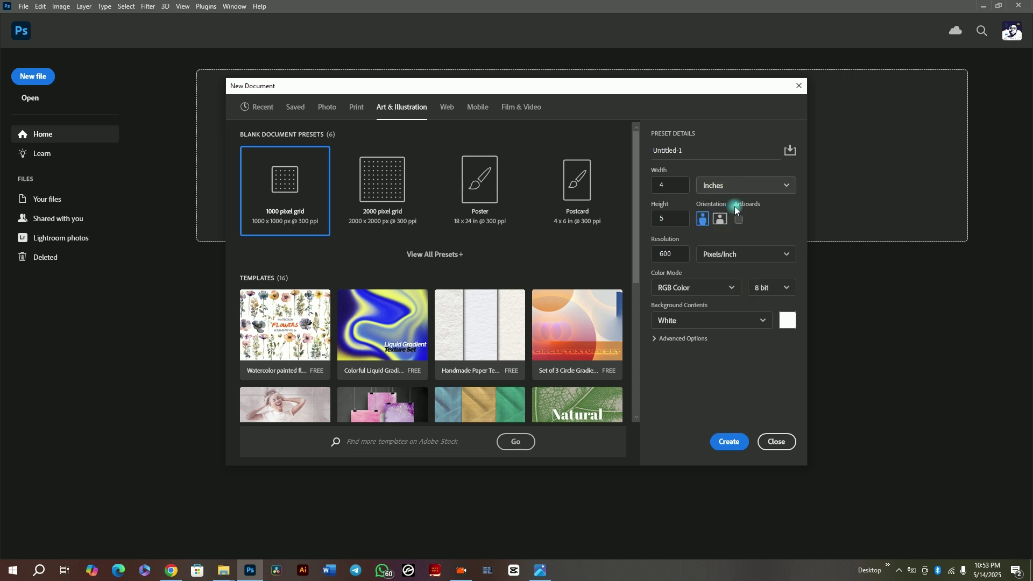
click(670, 185)
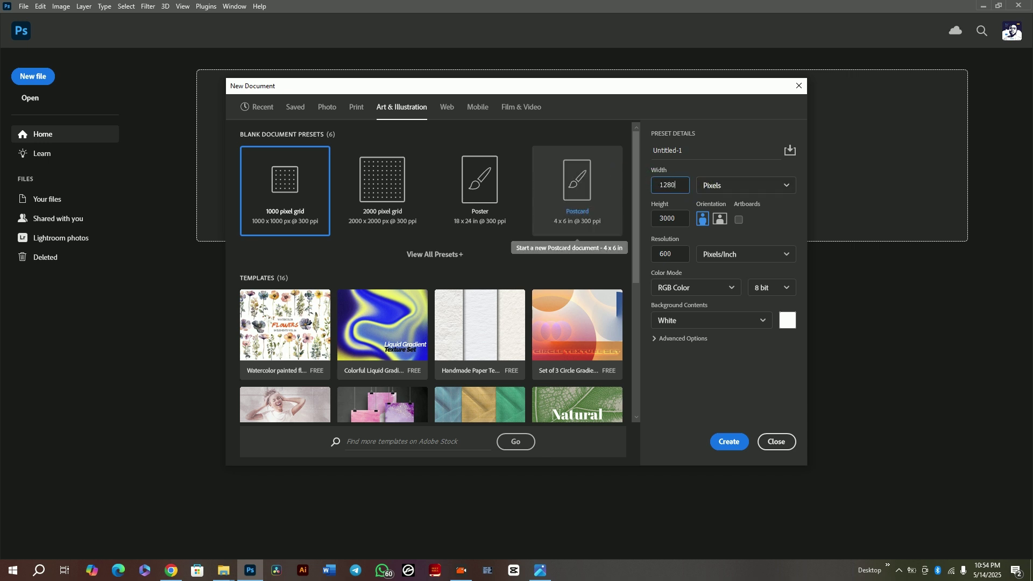
key(Tab)
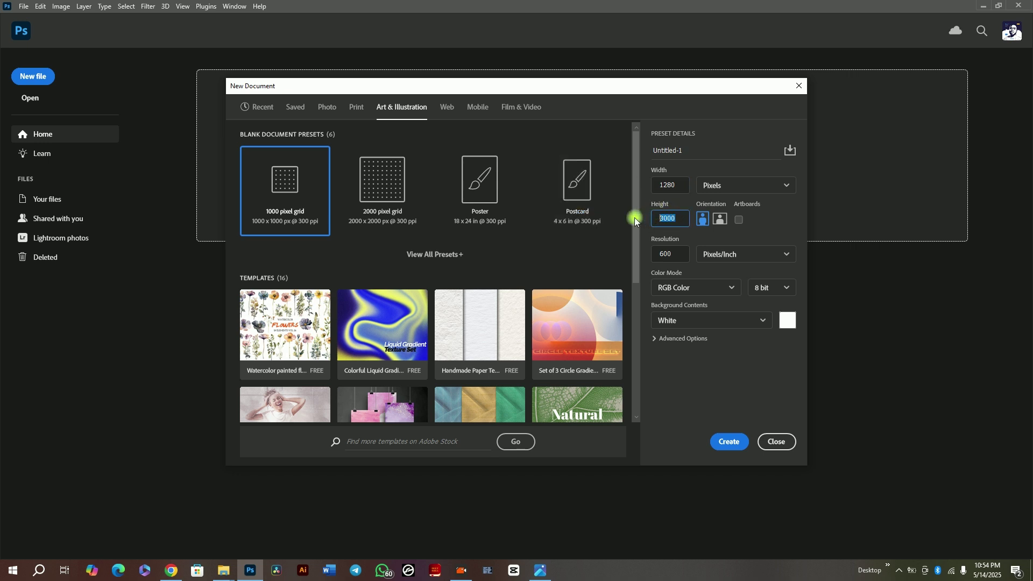
text(20)
click(714, 185)
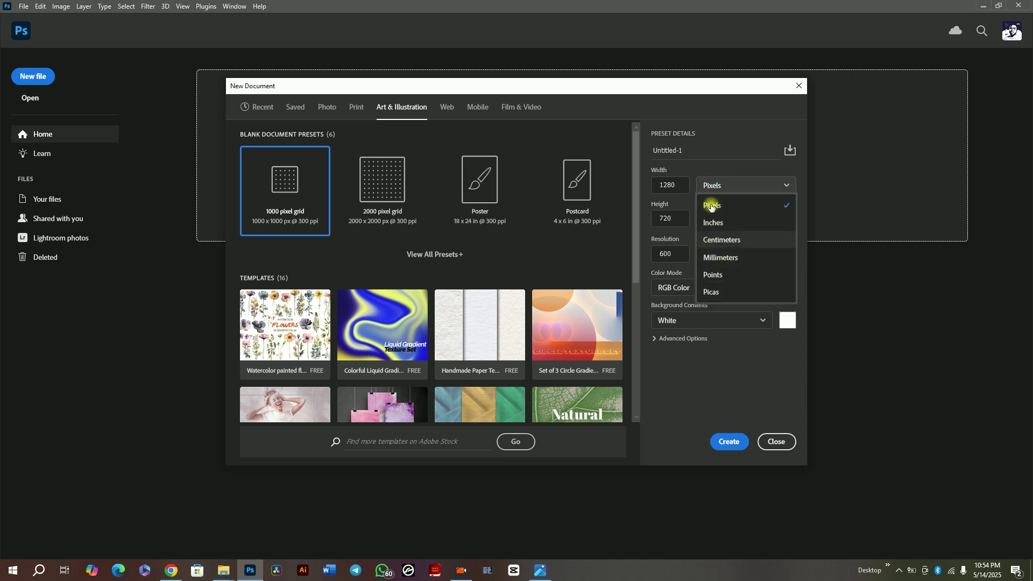
click(685, 220)
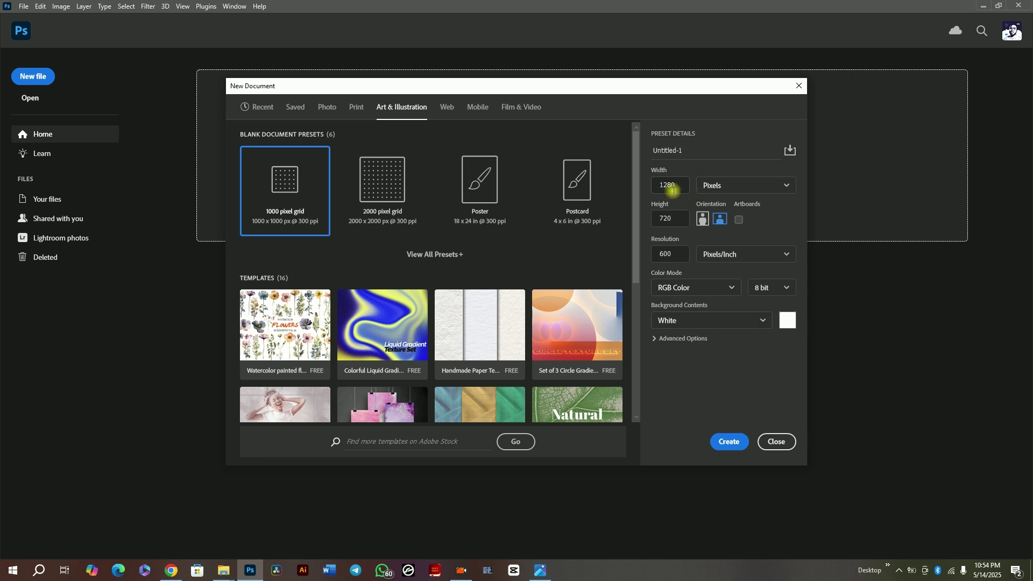
Switch the units to inches, set the size to 5 by 5 inches, and create the document
click(718, 186)
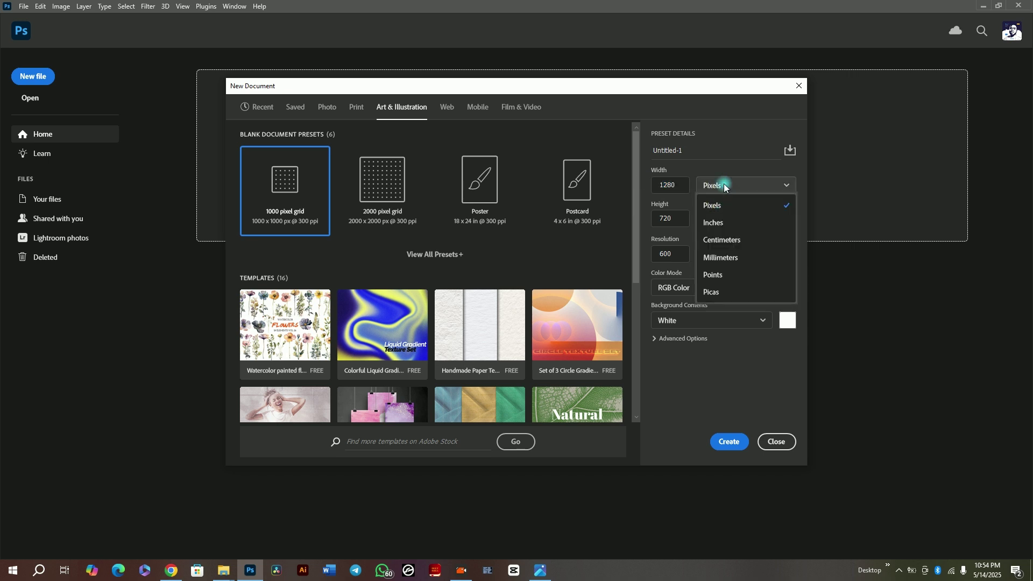
click(733, 225)
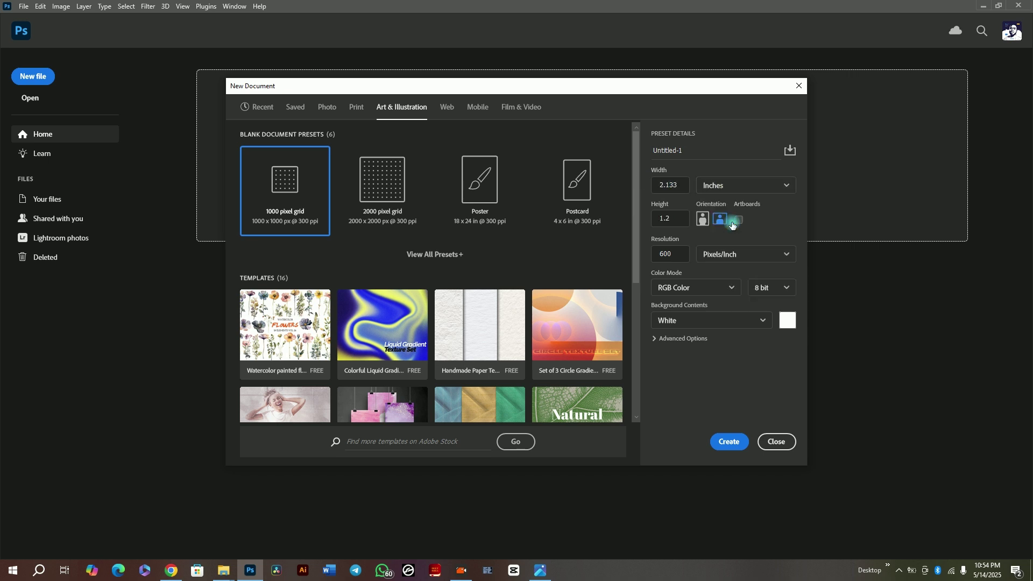
double_click(675, 185)
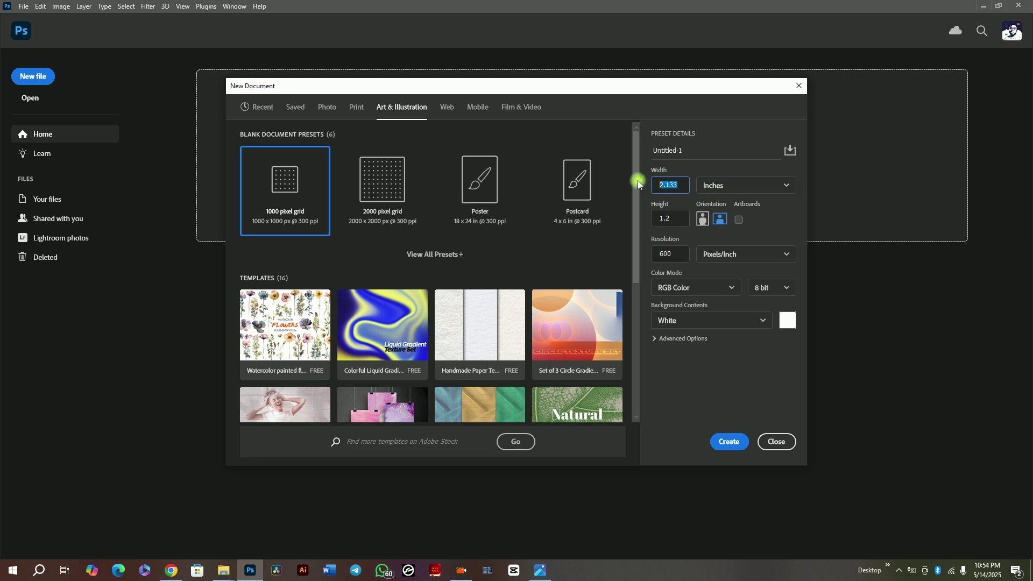
text(5)
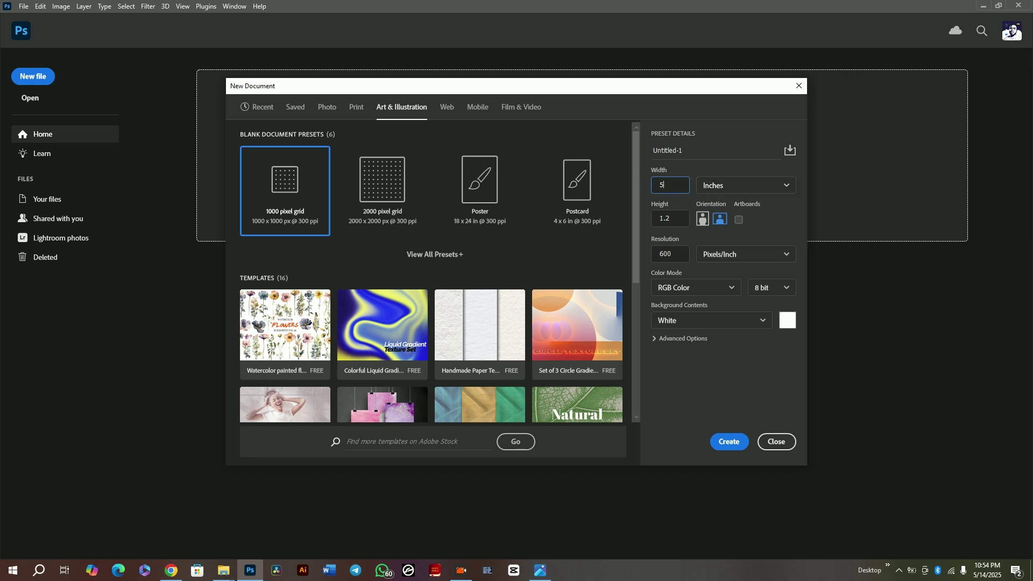
double_click(671, 218)
text(5)
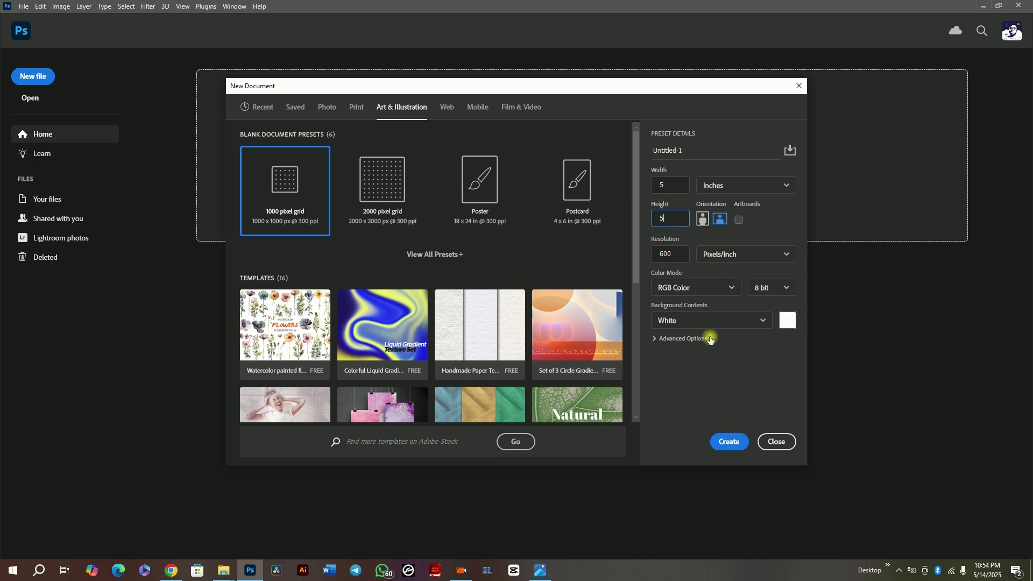
click(731, 442)
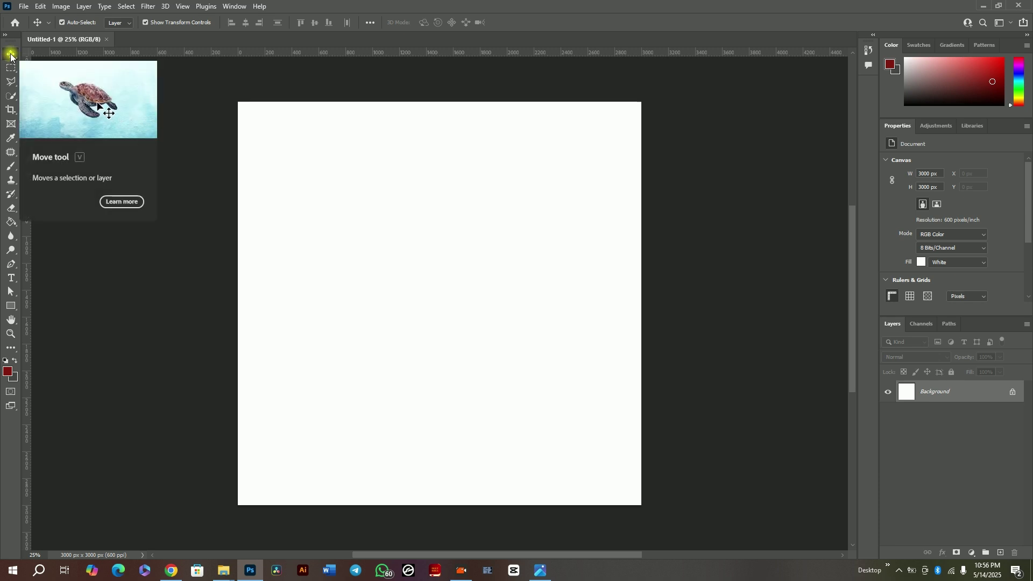
Examine the tool groups for moving, quick selection, eyedropper, type, pen, blur and paint bucket, ending on the Eyedropper tool
right_click(12, 97)
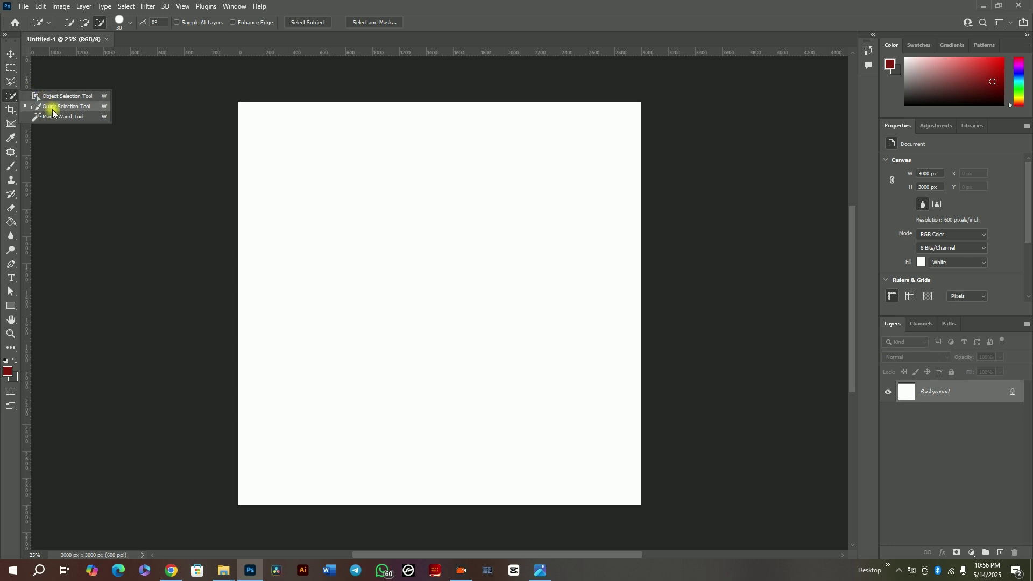
click(10, 54)
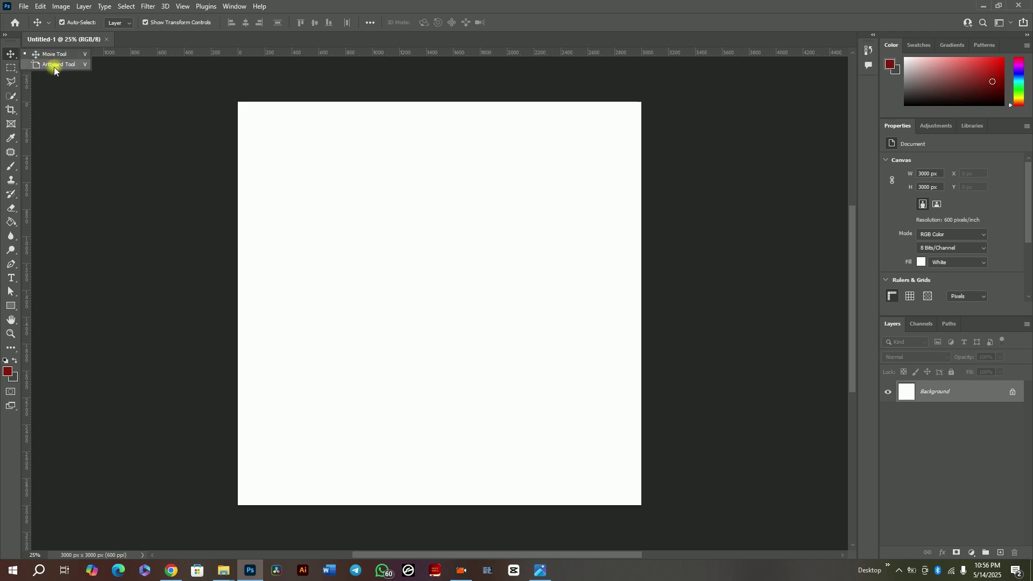
click(12, 141)
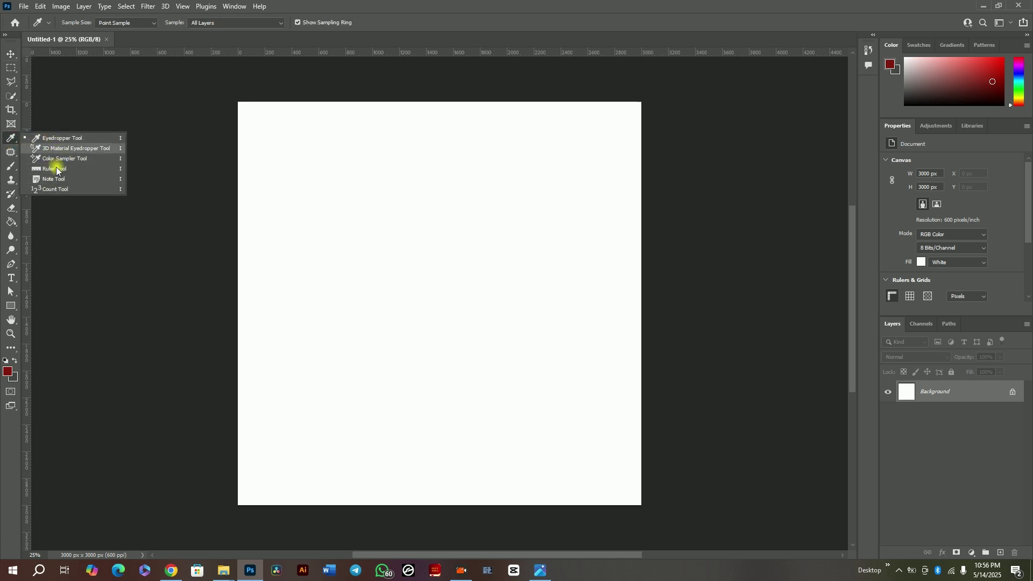
click(10, 137)
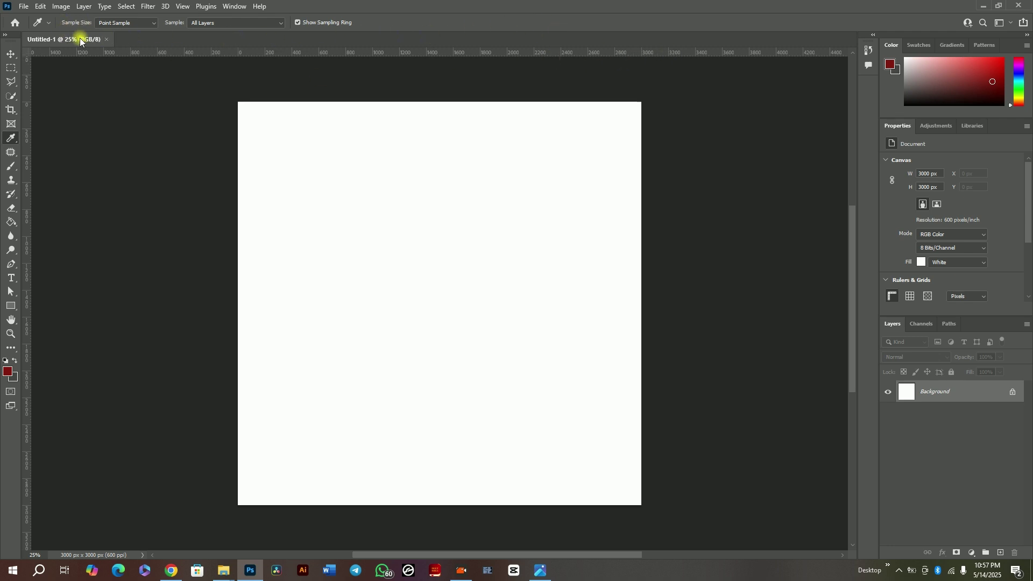
click(15, 55)
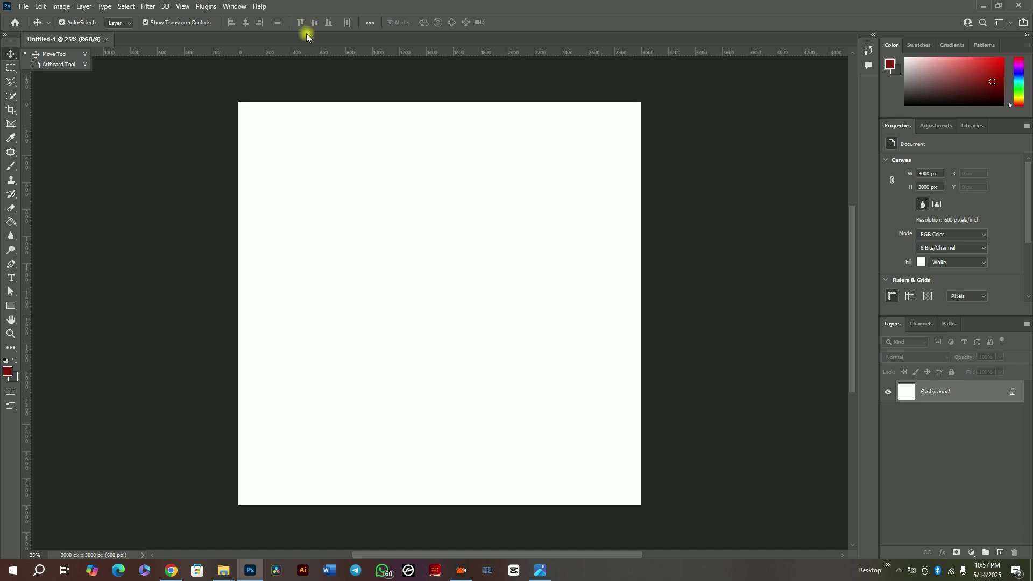
click(12, 279)
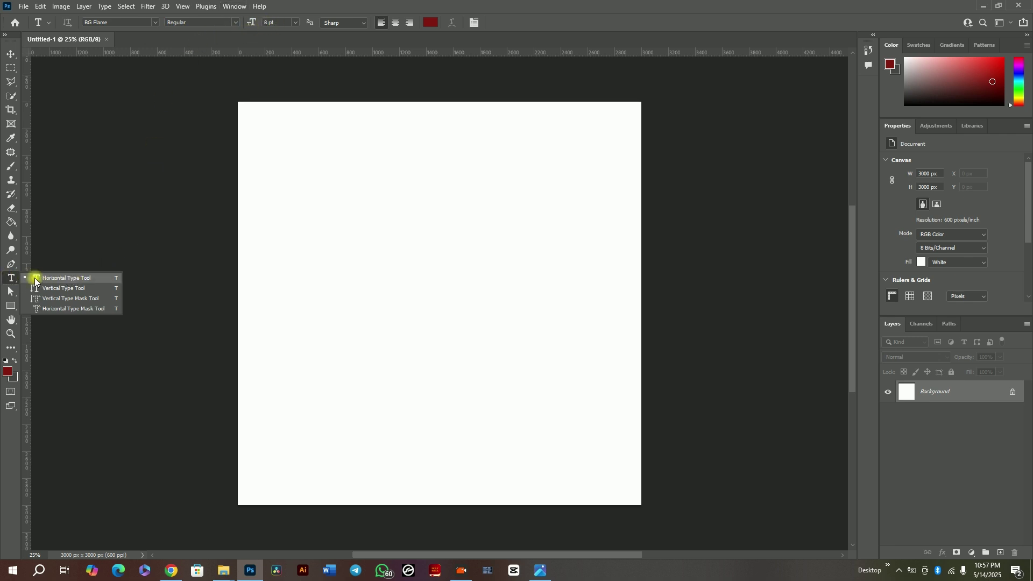
click(12, 280)
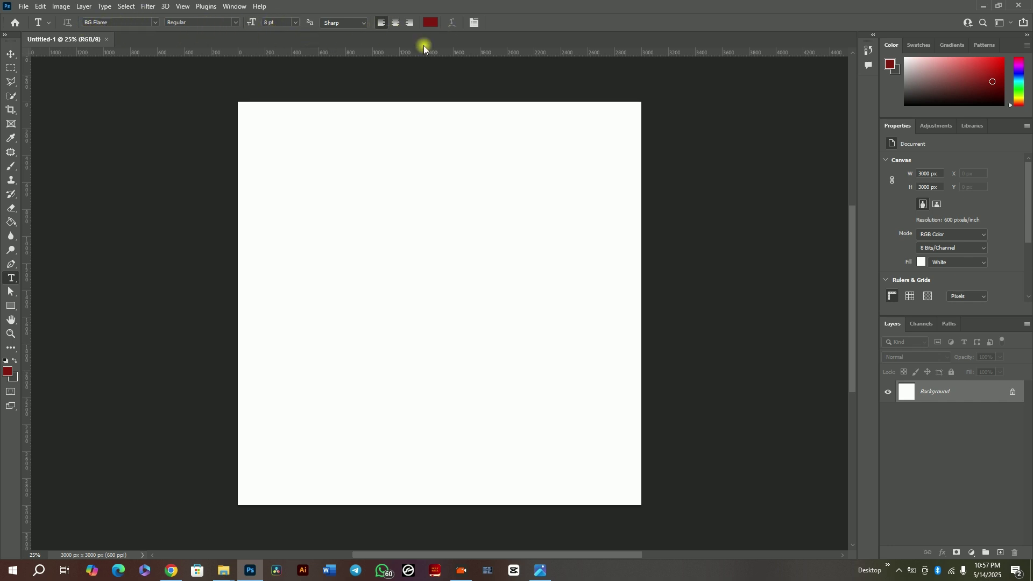
click(11, 265)
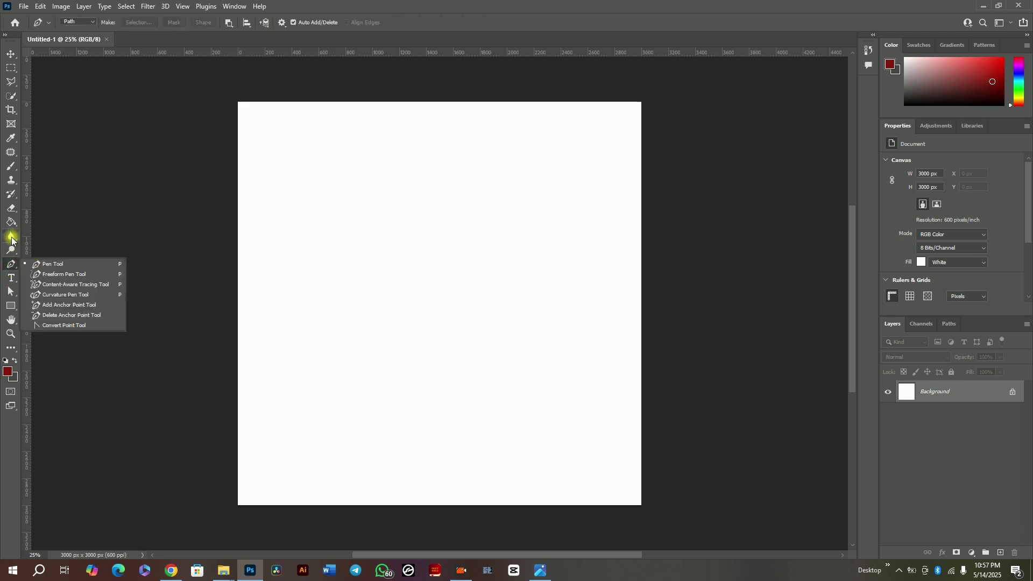
click(12, 241)
click(11, 222)
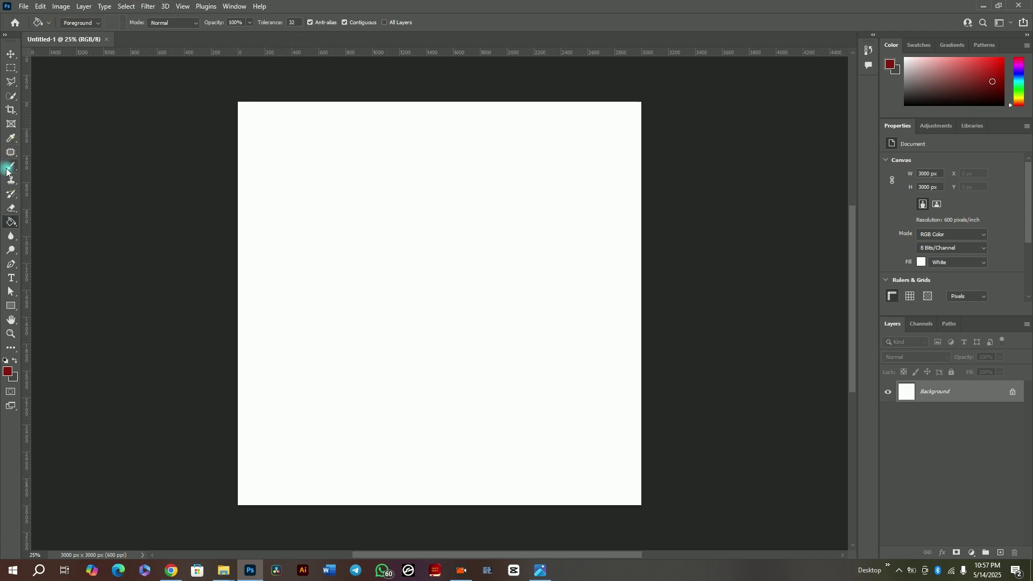
click(12, 138)
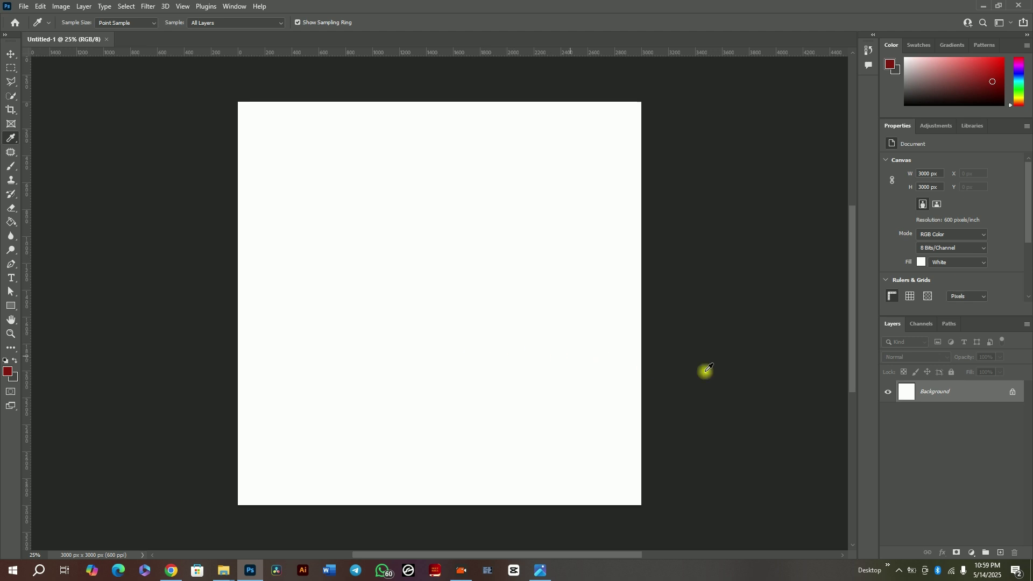
Unlock the Background layer to turn it into a regular editable layer
click(1013, 394)
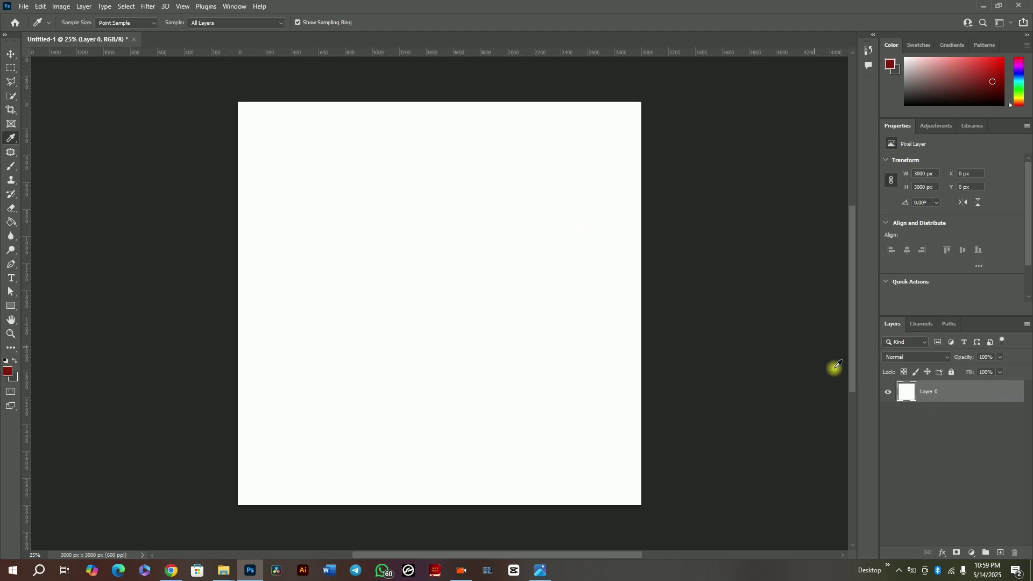
Hide Layer 0 and show it again, twice, to examine the transparent canvas beneath it
click(888, 395)
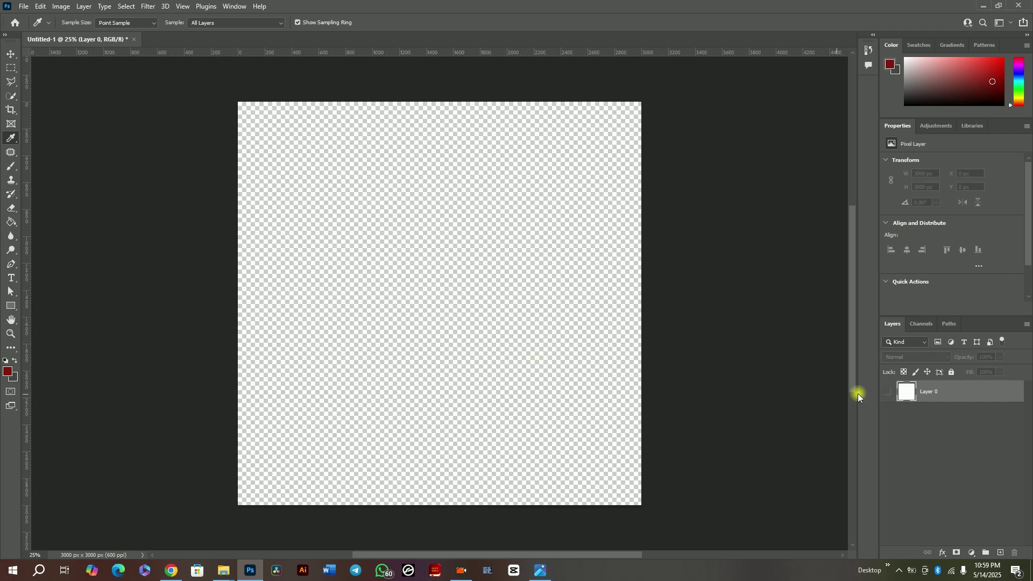
click(887, 393)
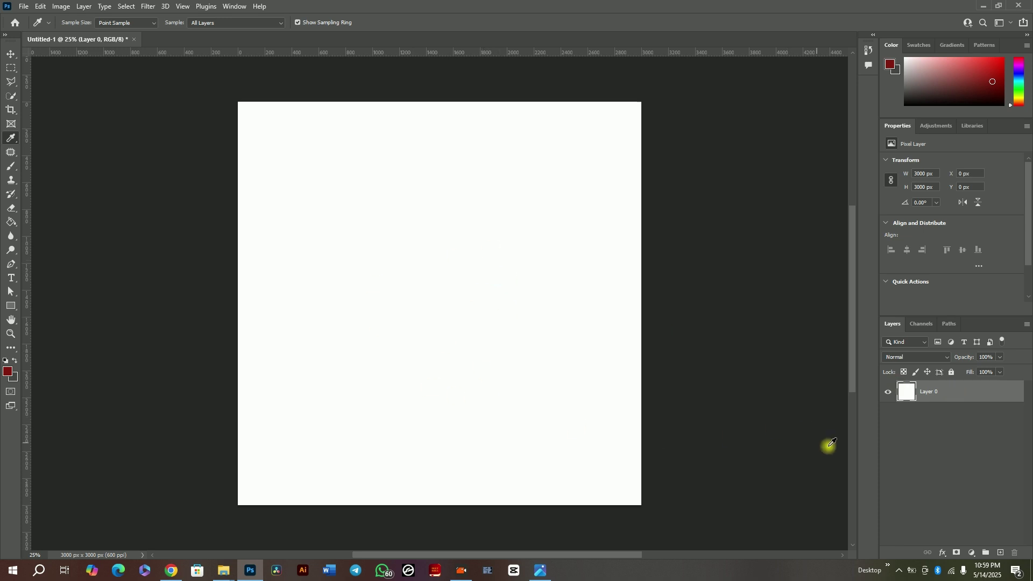
click(889, 392)
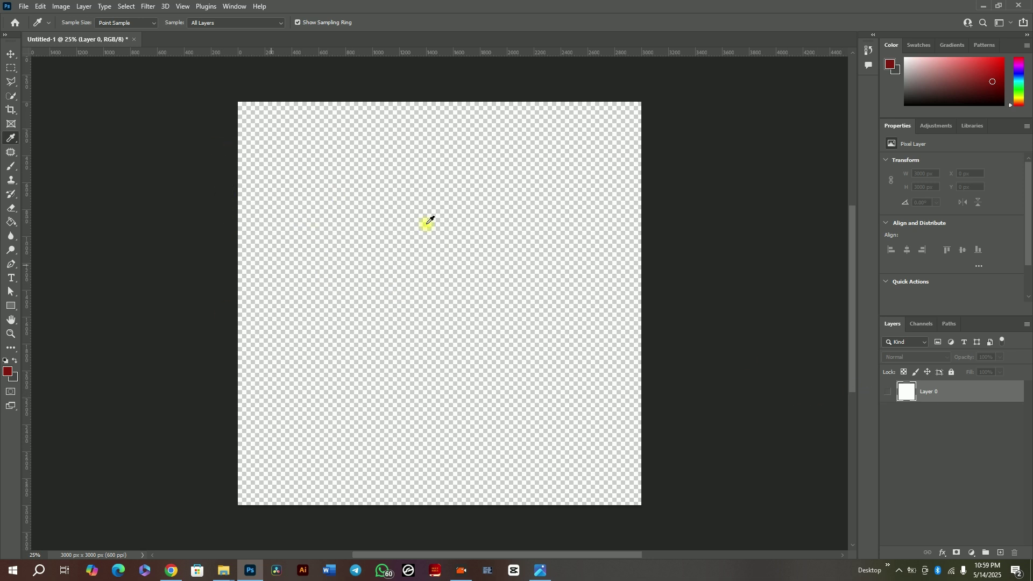
click(888, 393)
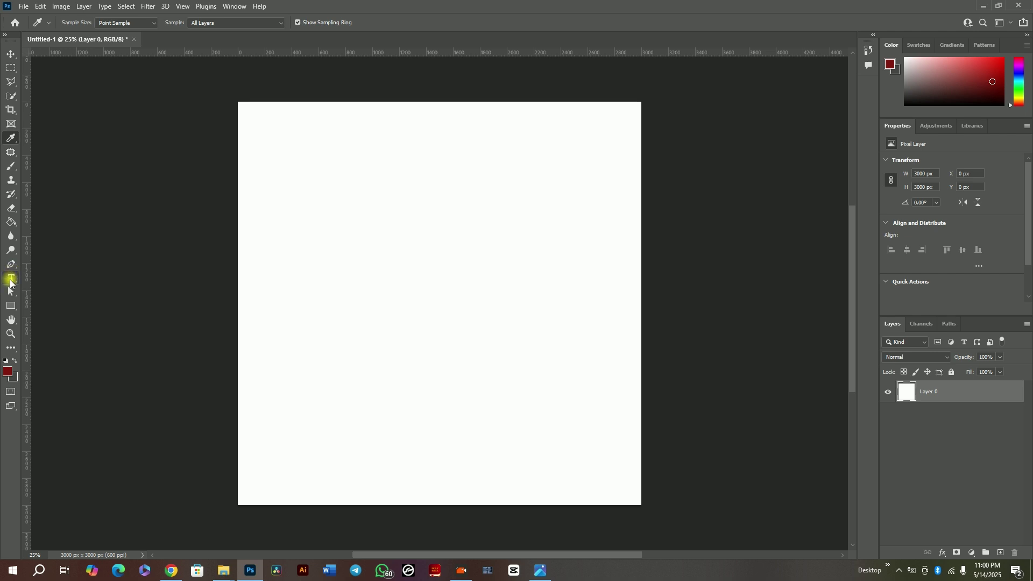
Add a Lorem Ipsum text layer near the canvas centre in BG Flame Regular at 44 pt
click(11, 281)
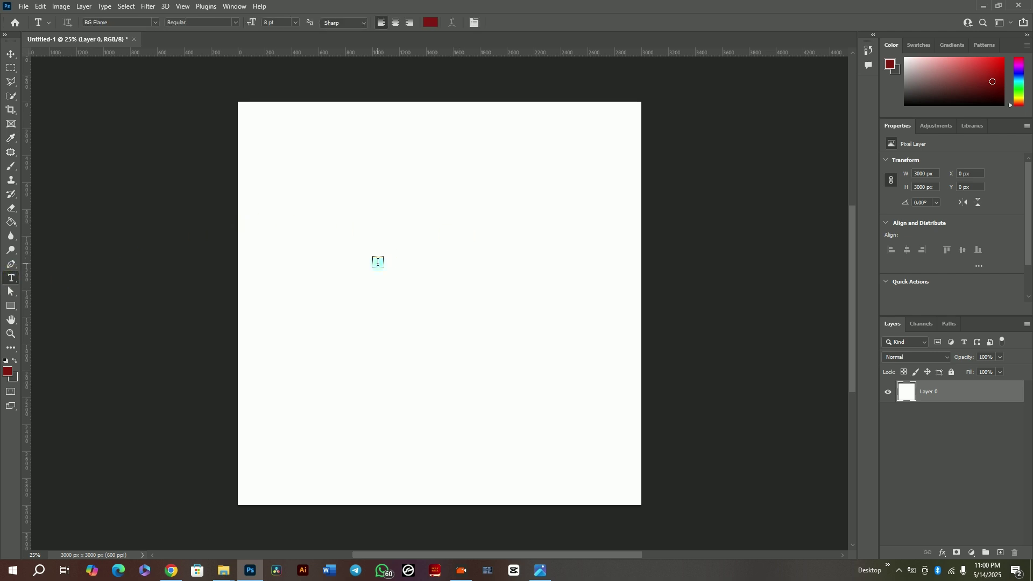
click(378, 262)
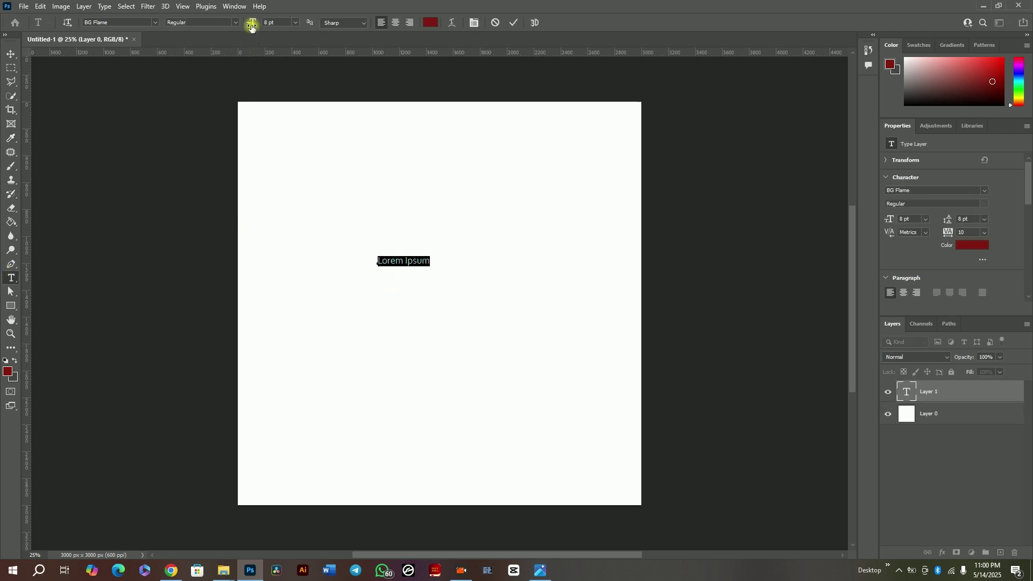
click(273, 24)
text(44)
key(Return)
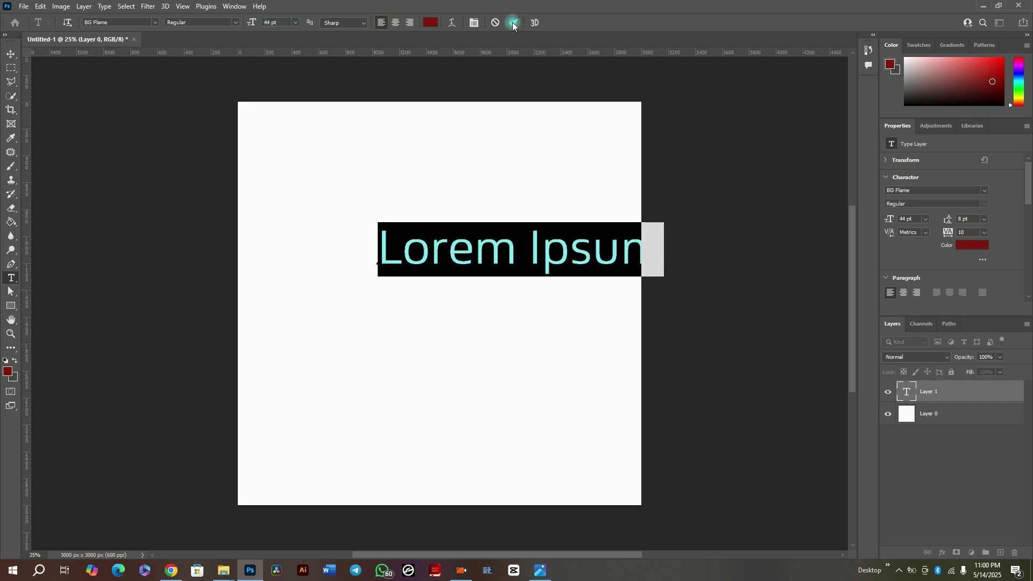
click(513, 23)
Move the Lorem Ipsum text so it lies fully within the canvas, and select Layer 0
key(v)
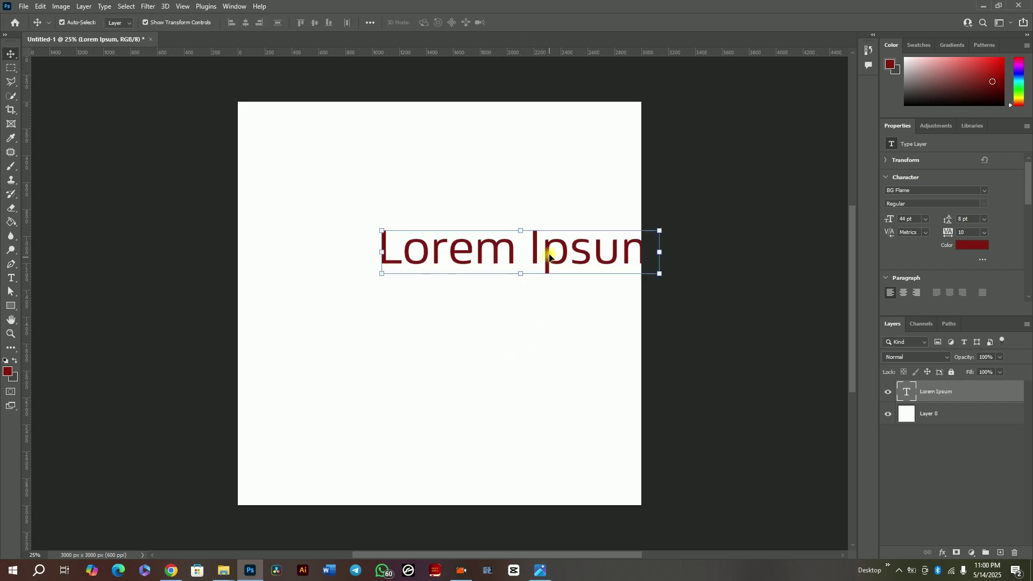
drag(548, 258, 448, 280)
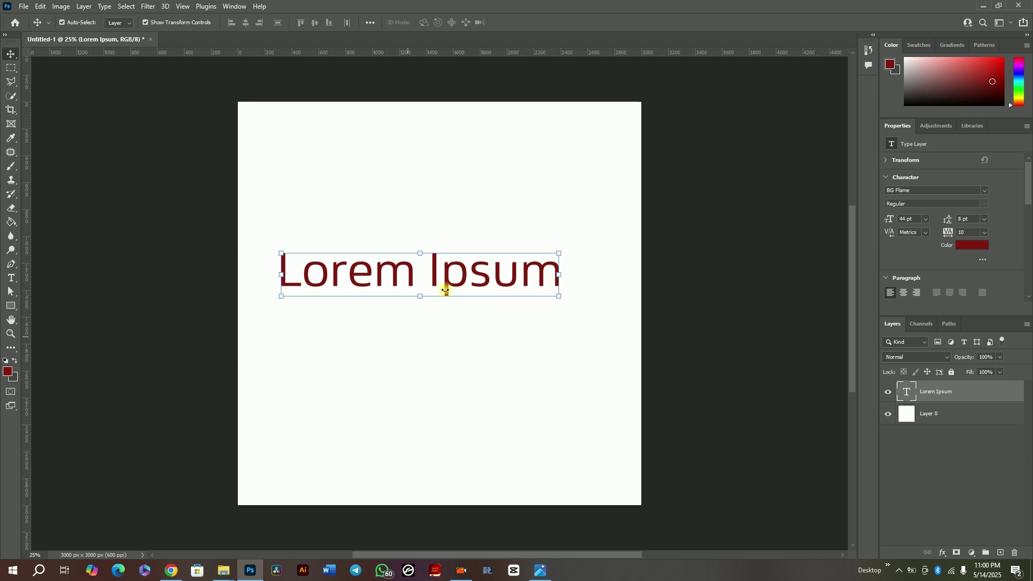
click(522, 213)
click(485, 272)
click(266, 300)
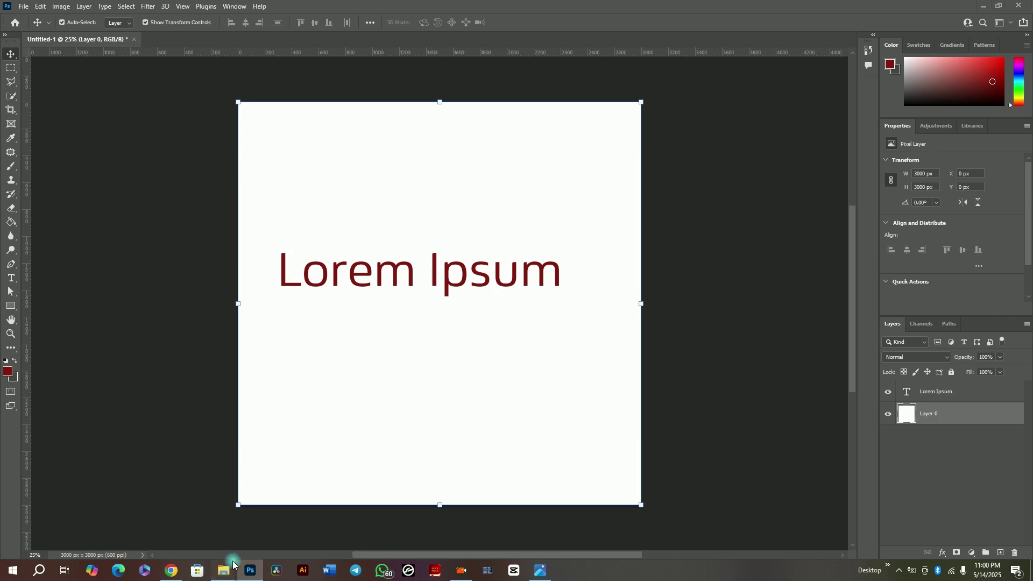
Place the dark skyscraper picture from the My Pinterest folder above Layer 0, offset to about X 60 px, Y 544 px
mouse_move(224, 570)
click(94, 535)
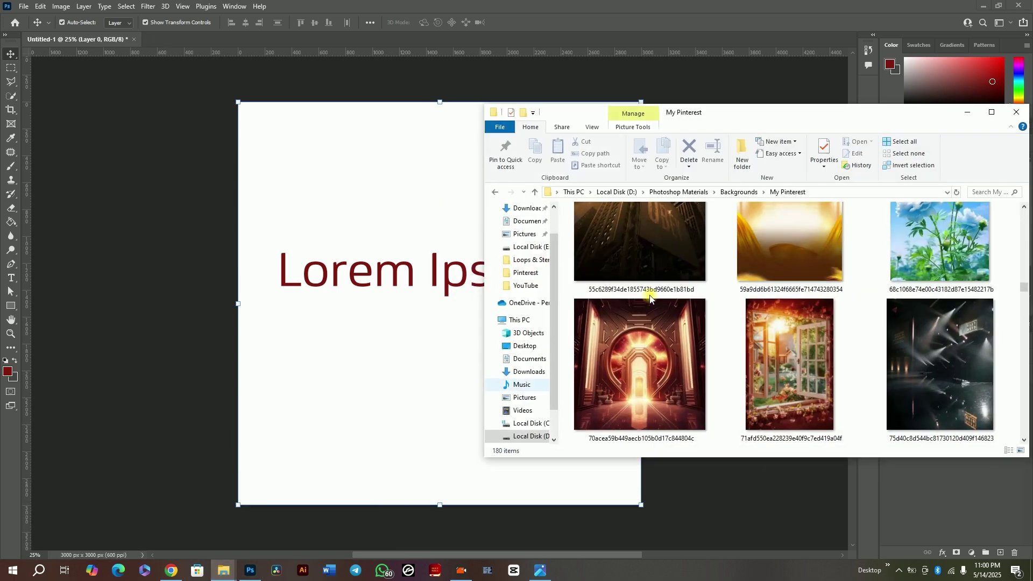
drag(677, 257, 395, 425)
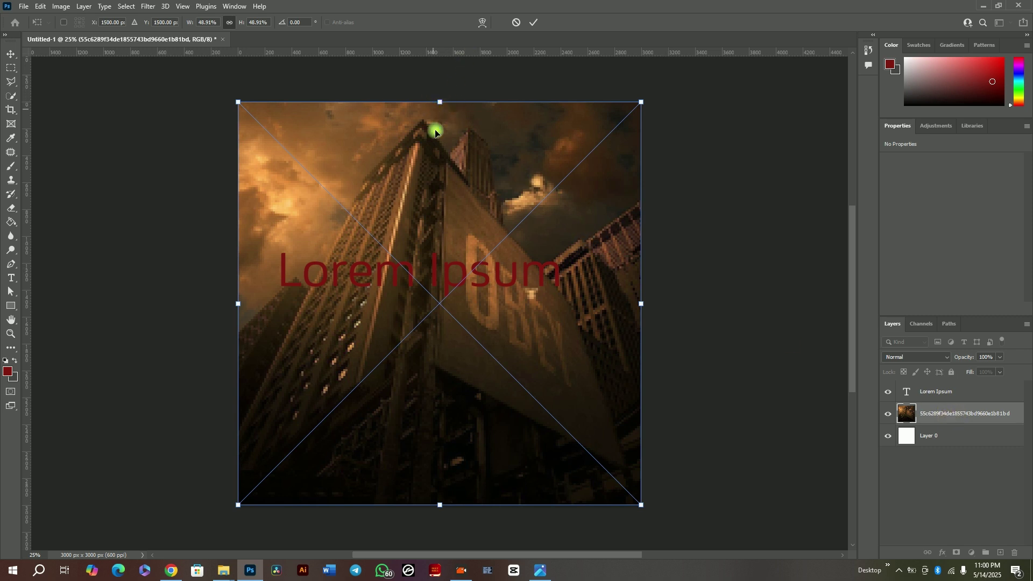
drag(438, 129, 446, 203)
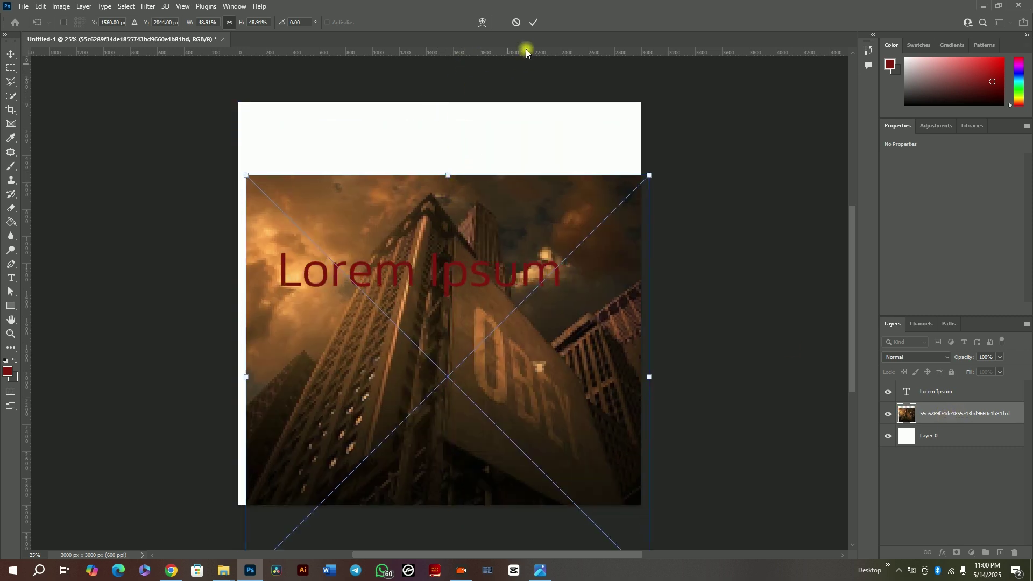
click(534, 22)
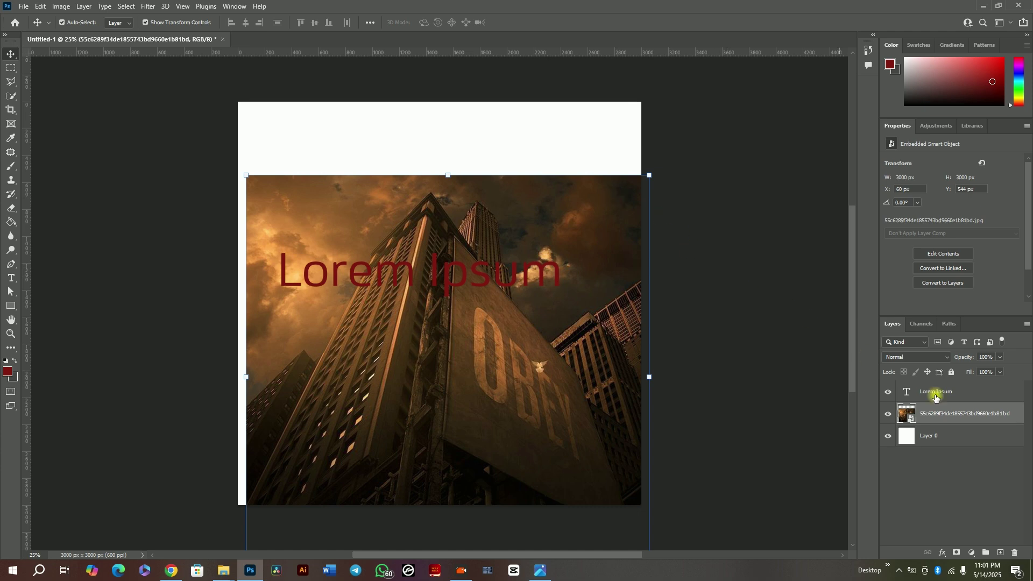
Select the text, picture and Layer 0 layers in turn, and shift the skyscraper picture to about X 360 px, Y 564 px
click(965, 396)
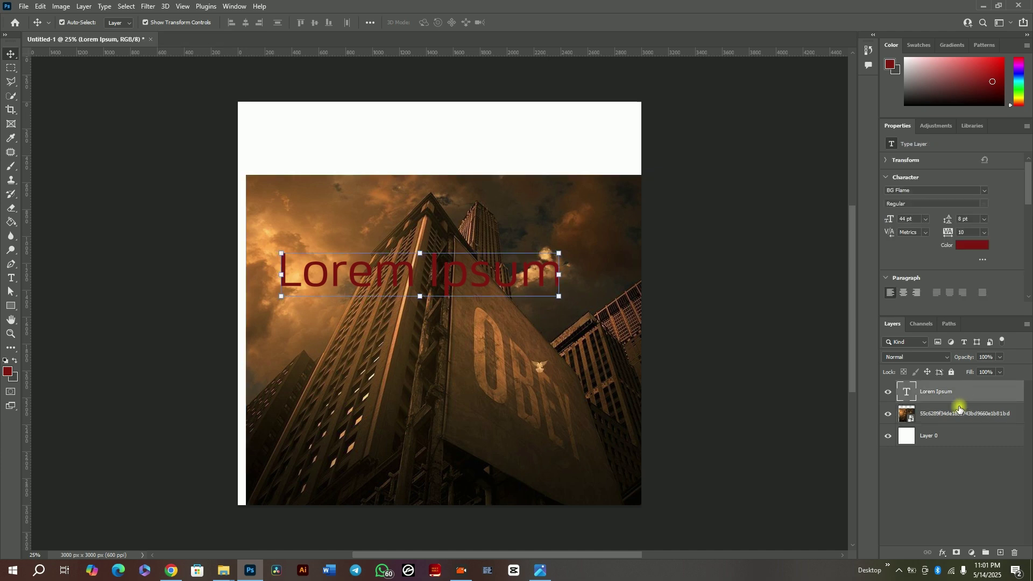
click(960, 415)
click(959, 437)
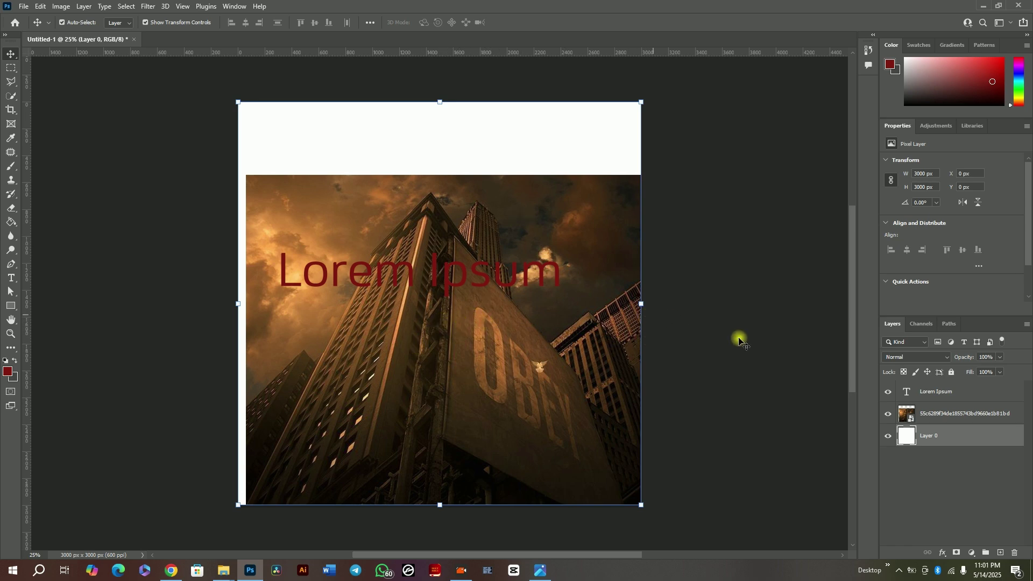
click(941, 417)
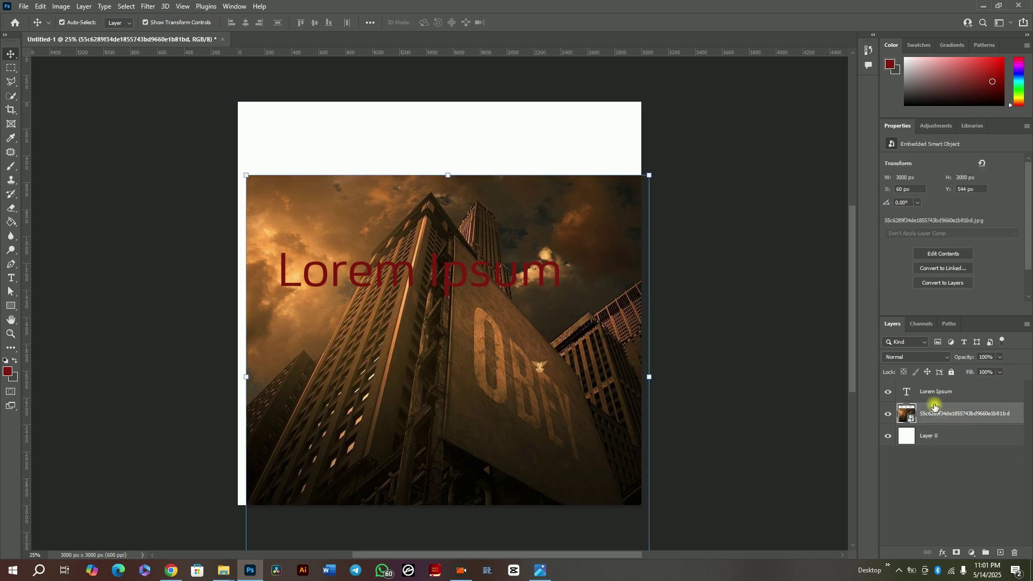
drag(376, 385, 799, 417)
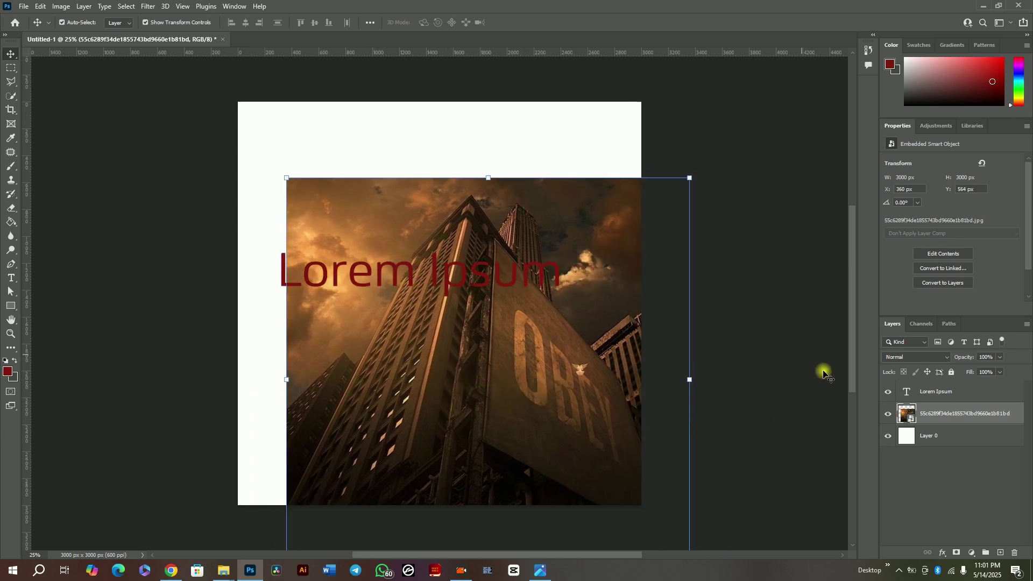
click(957, 395)
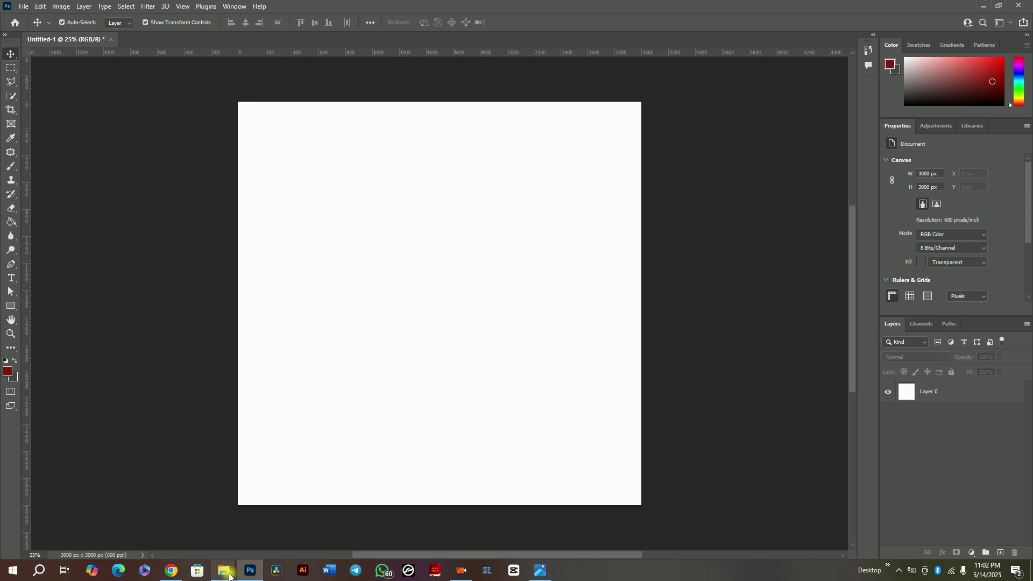
Place the Background image from the tut folder in the document above Layer 0 at its default size
mouse_move(223, 573)
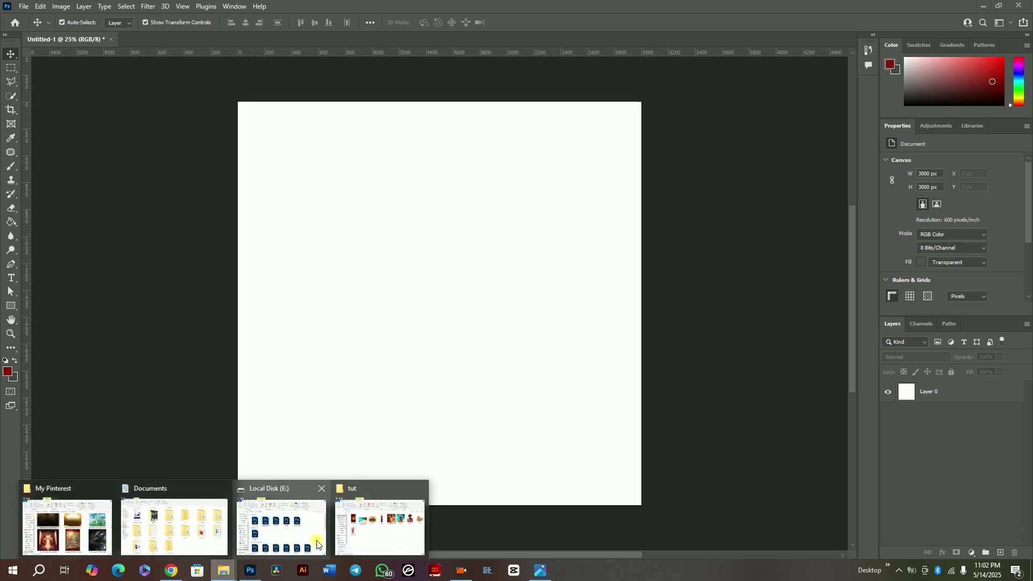
click(380, 526)
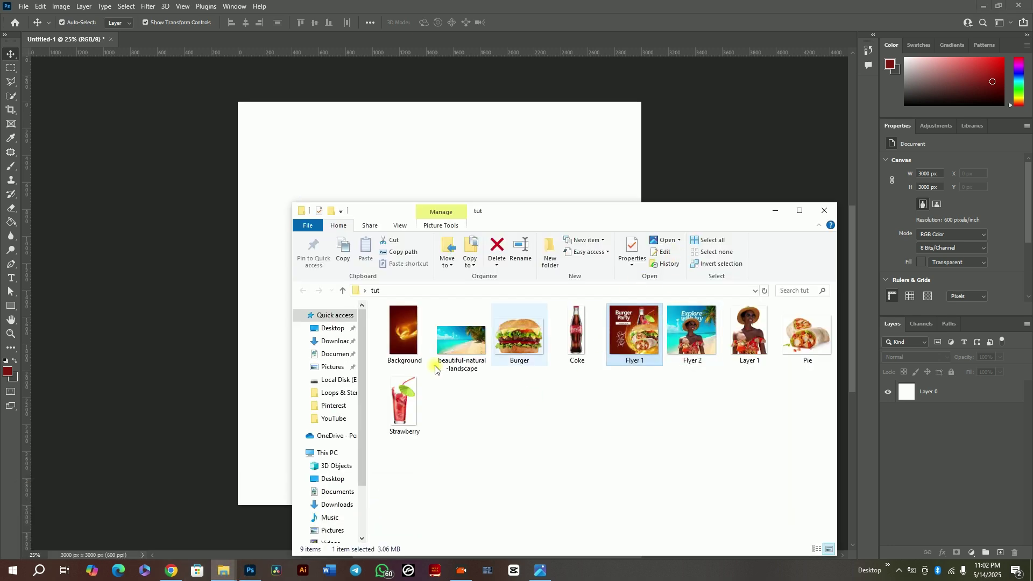
drag(401, 333, 428, 181)
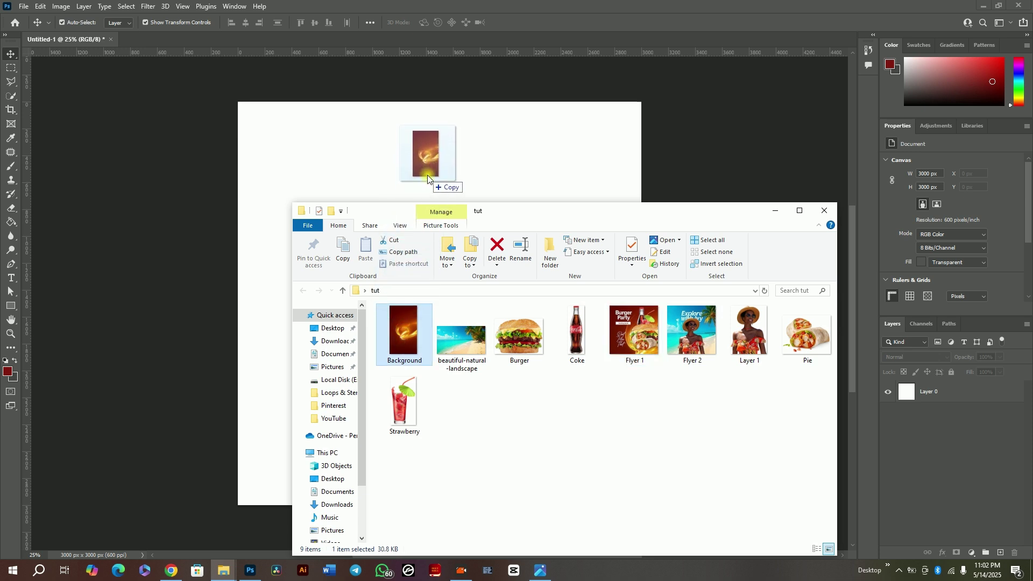
drag(427, 179, 428, 177)
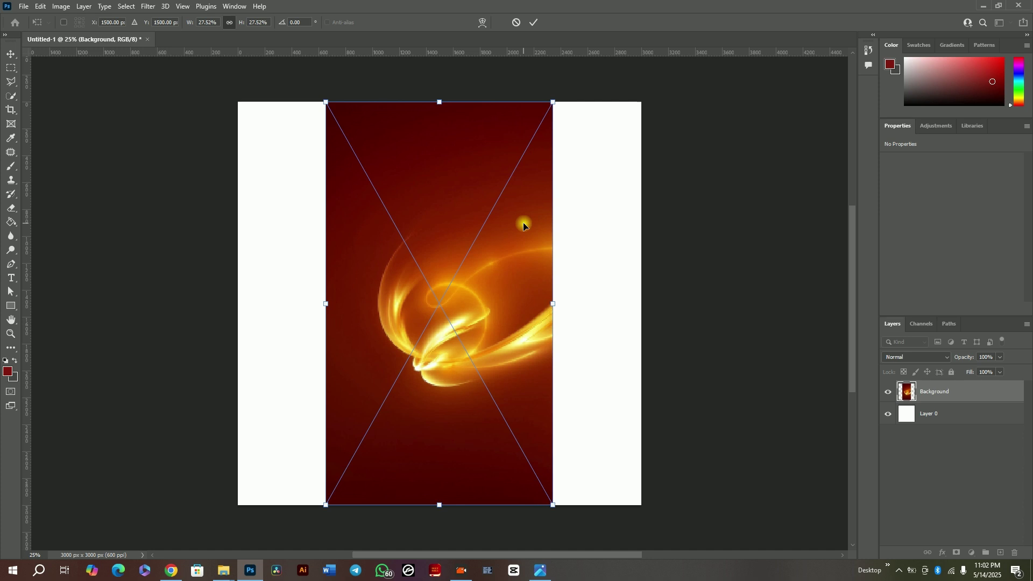
click(532, 25)
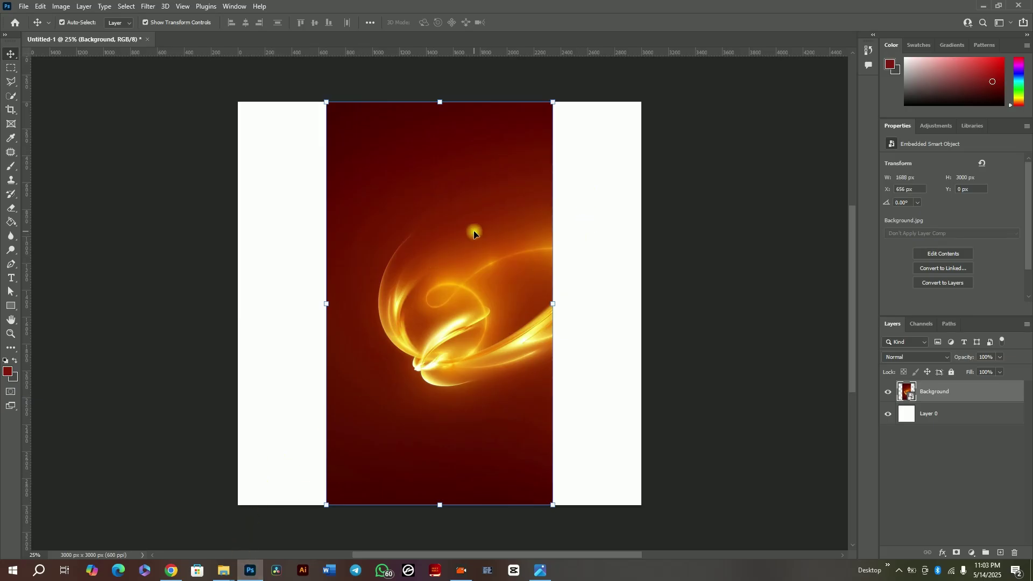
Place the Burger image from the tut folder above the Background layer at its default size
mouse_move(224, 570)
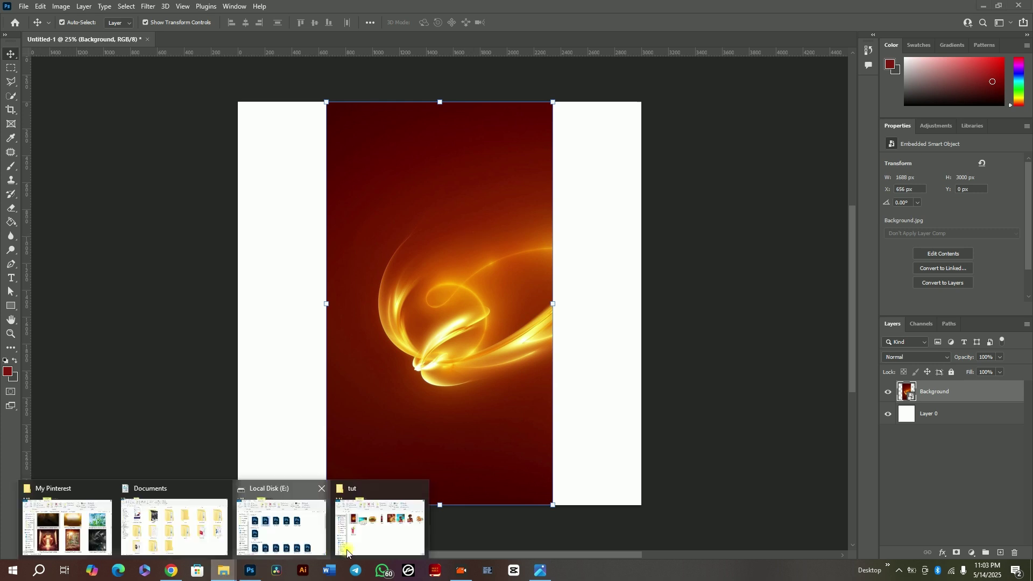
click(396, 544)
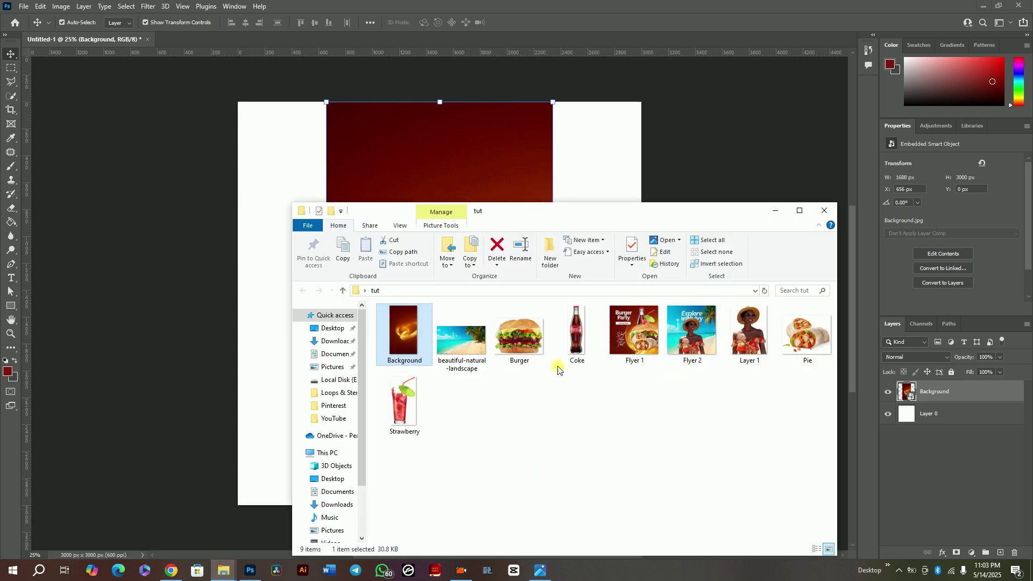
click(521, 342)
drag(492, 266, 441, 178)
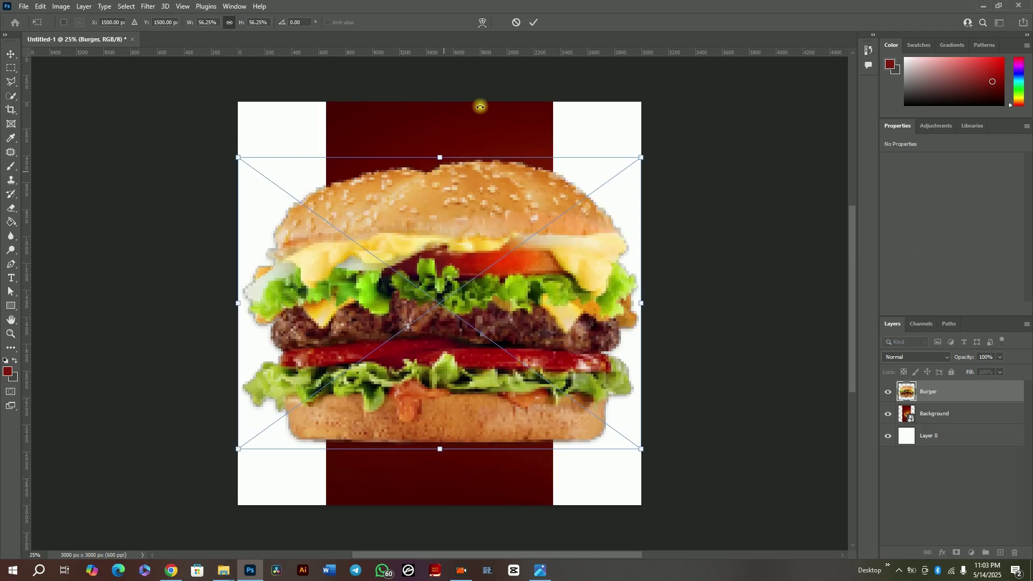
click(531, 23)
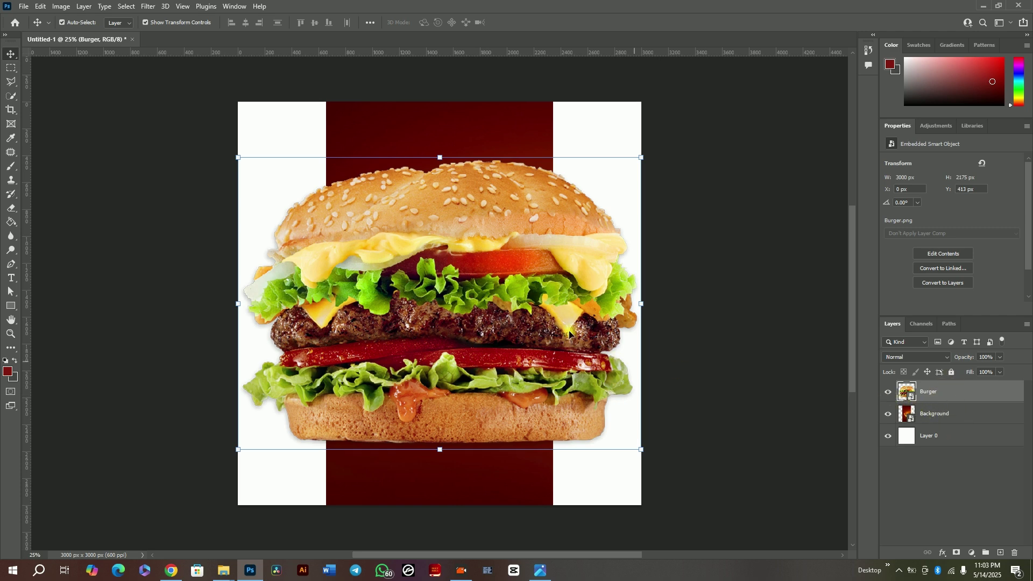
Hide and show the Burger layer and the Background layer in turn to compare what each contributes
click(887, 393)
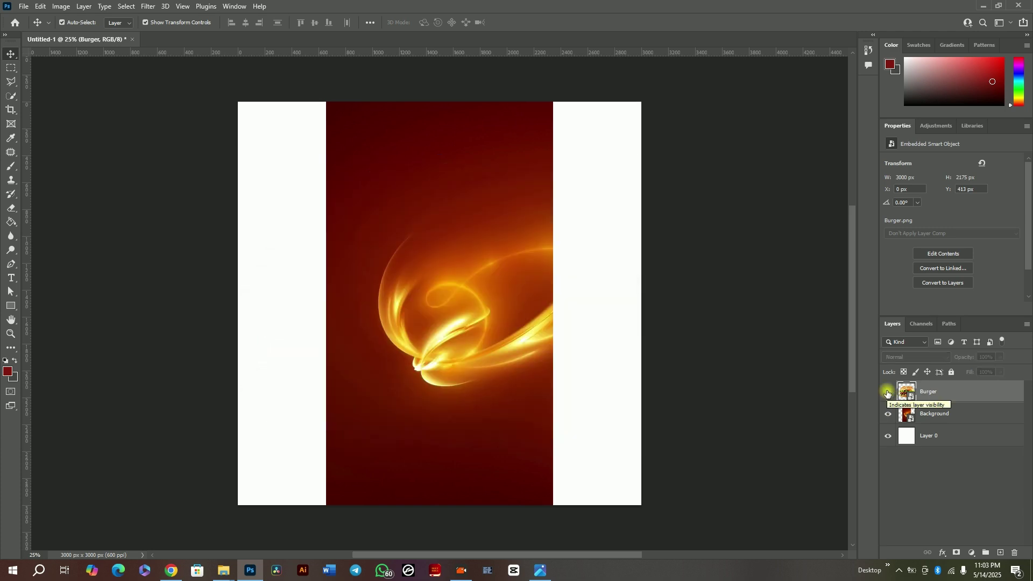
click(887, 393)
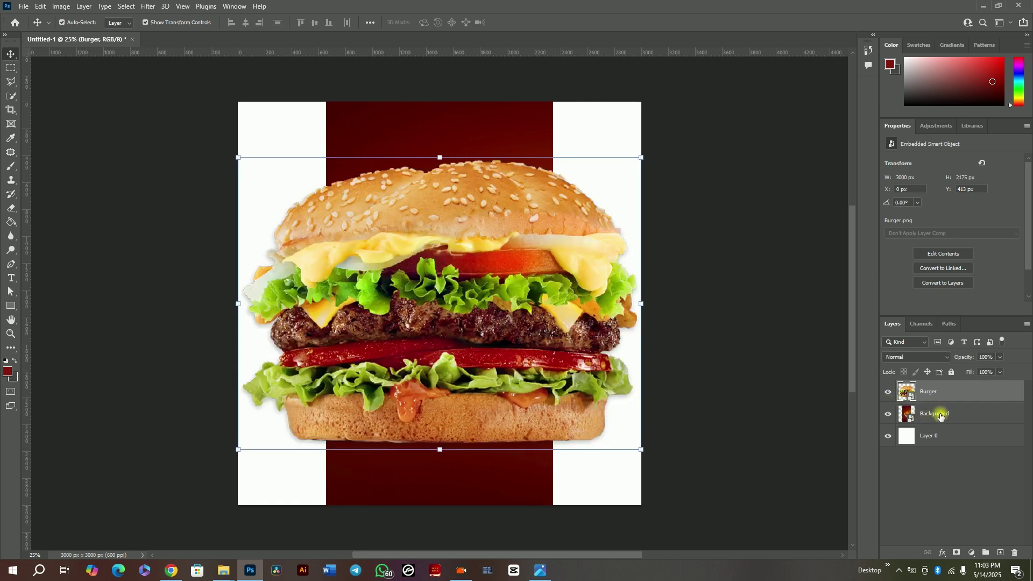
click(888, 414)
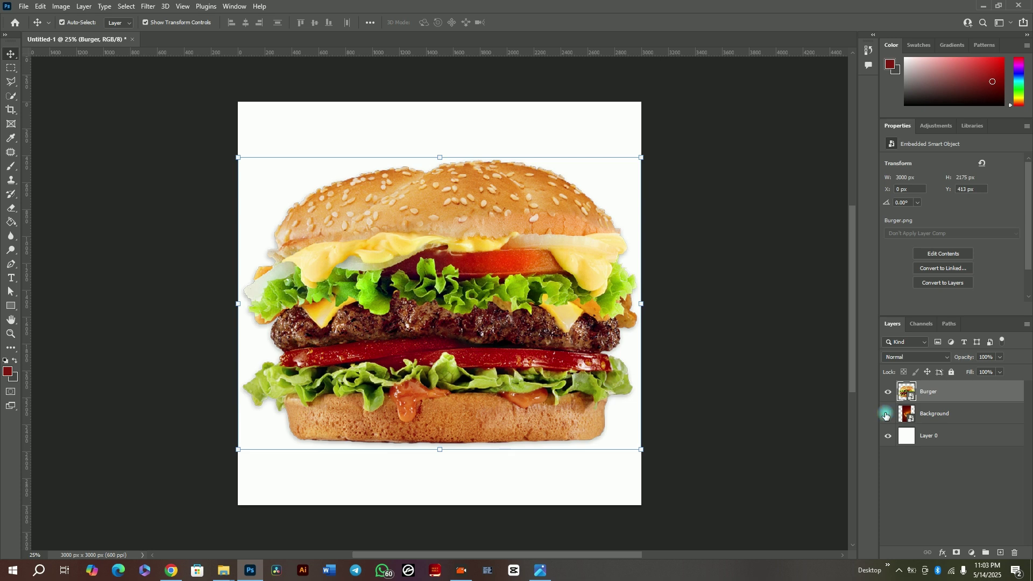
click(887, 414)
Select the Burger and Background layers alternately to compare their bounds, ending with Background selected
click(921, 397)
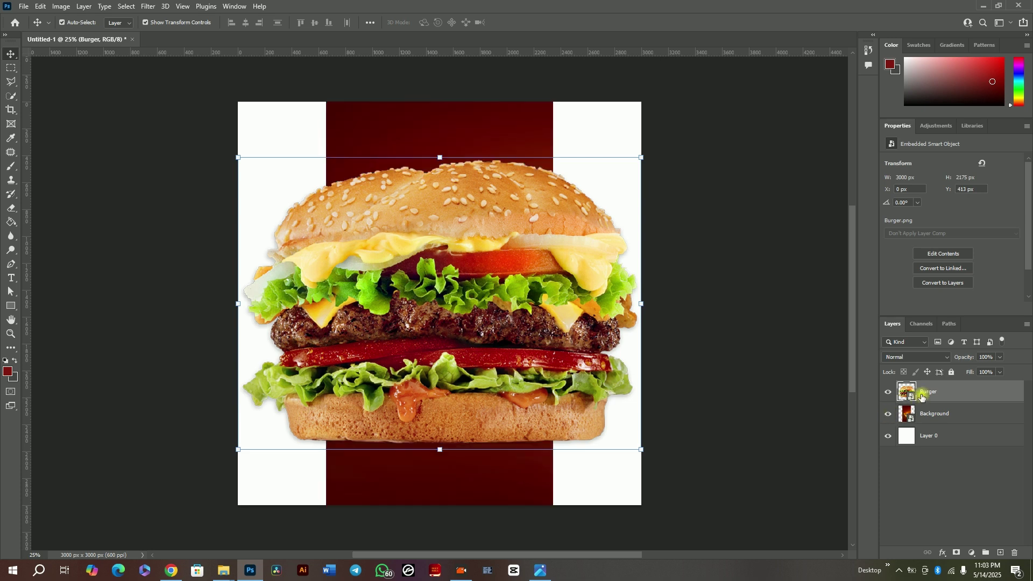
click(943, 414)
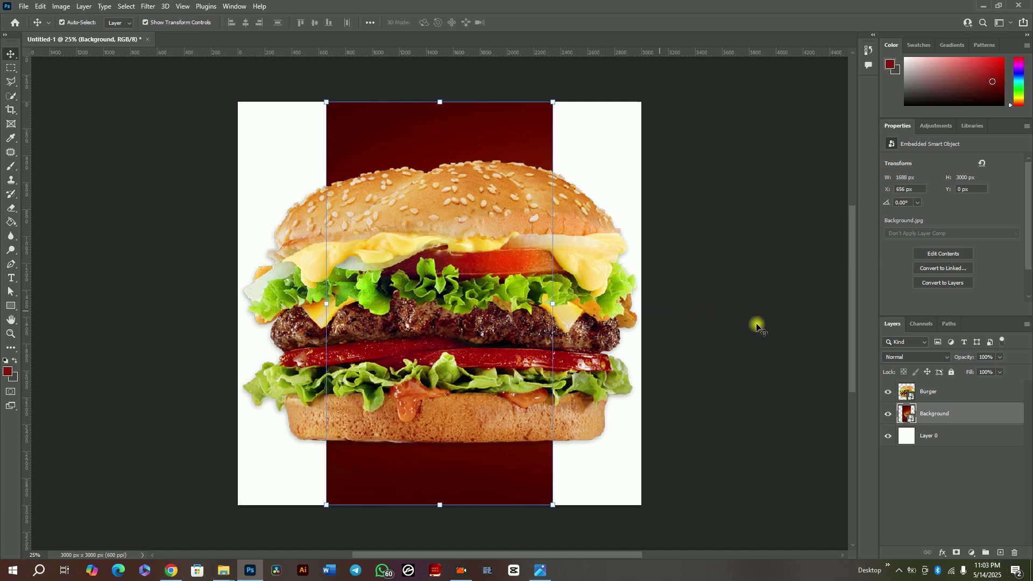
click(953, 396)
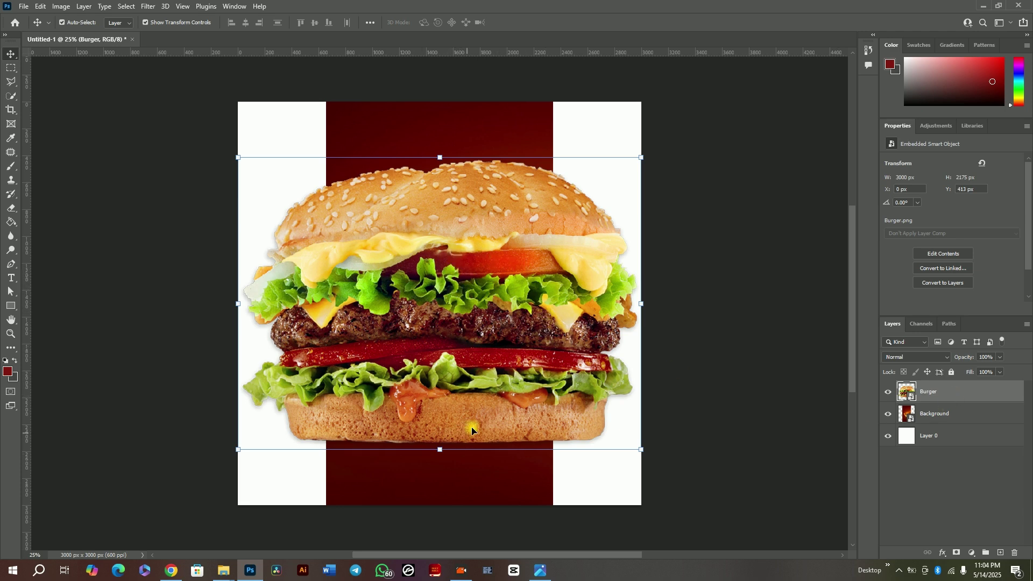
click(968, 416)
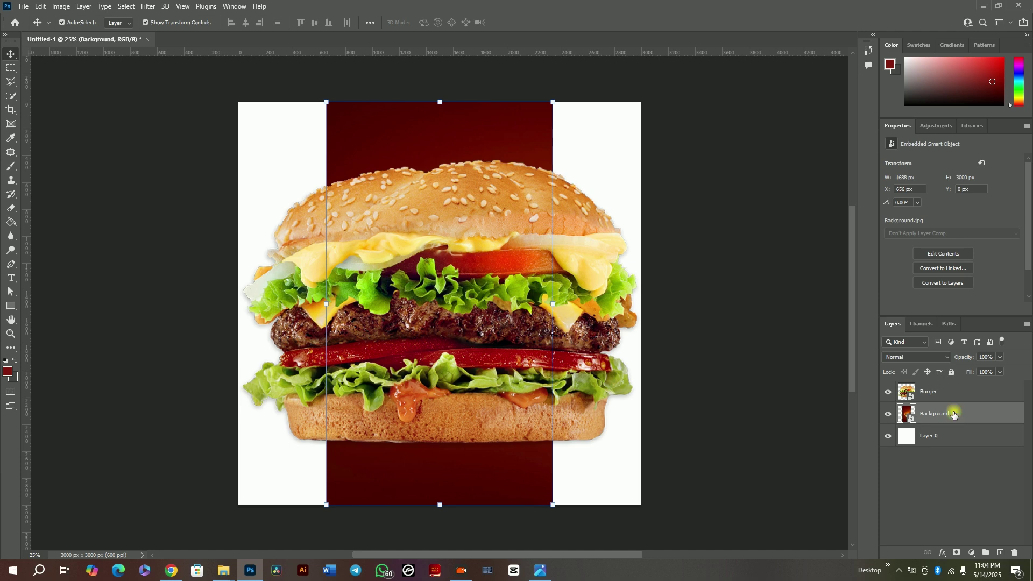
Move the Background layer above the Burger layer in the layer stack
drag(951, 412, 949, 387)
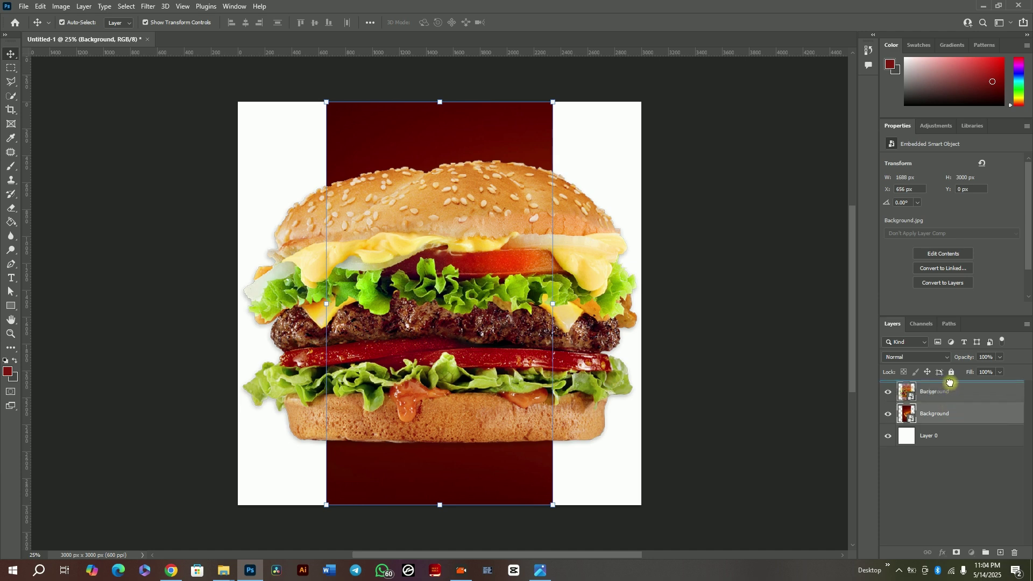
drag(948, 382, 950, 384)
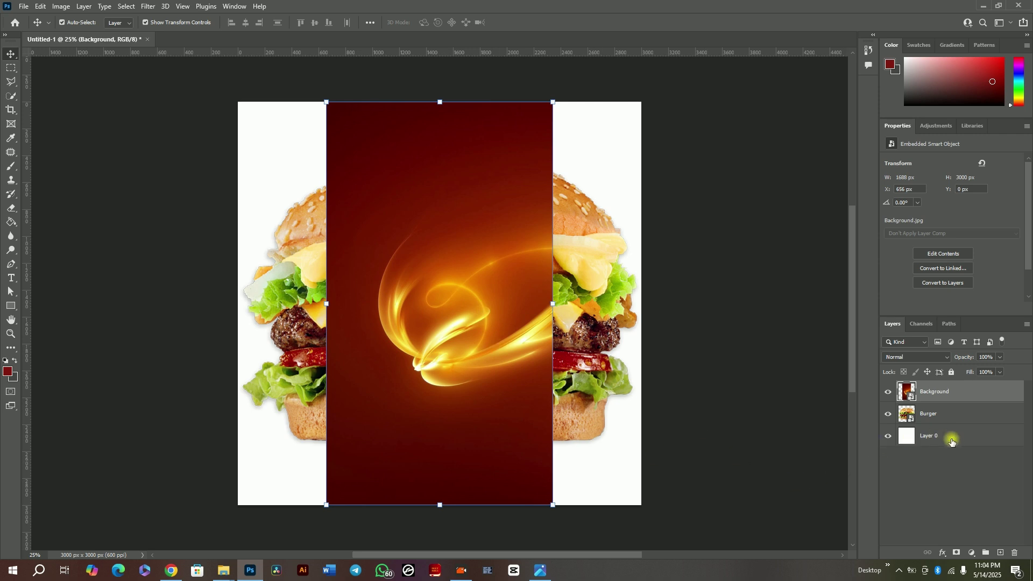
click(1002, 444)
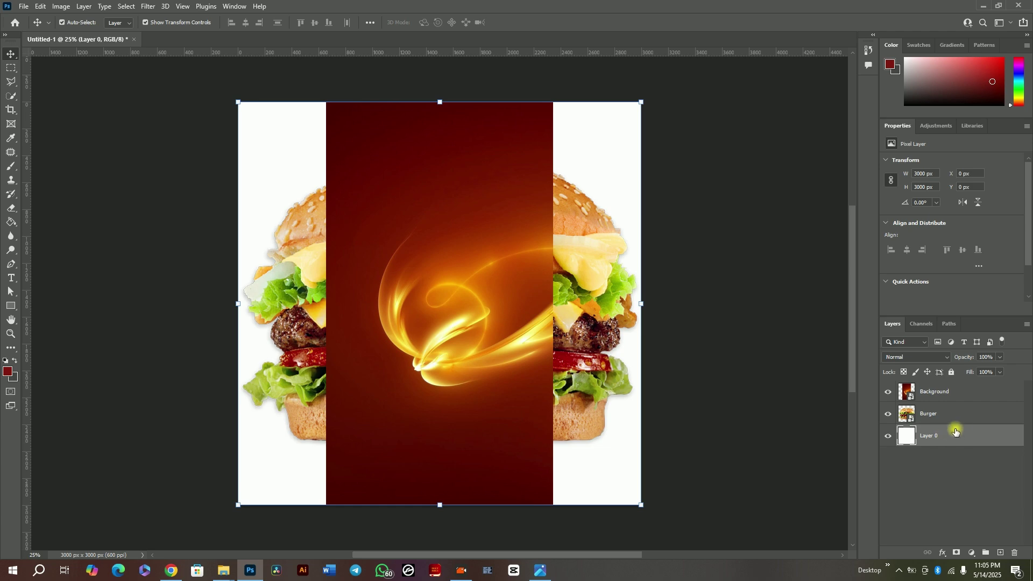
Select the Background layer and move its image to about X 864 px, Y 72 px on the canvas
click(933, 391)
drag(395, 264, 415, 310)
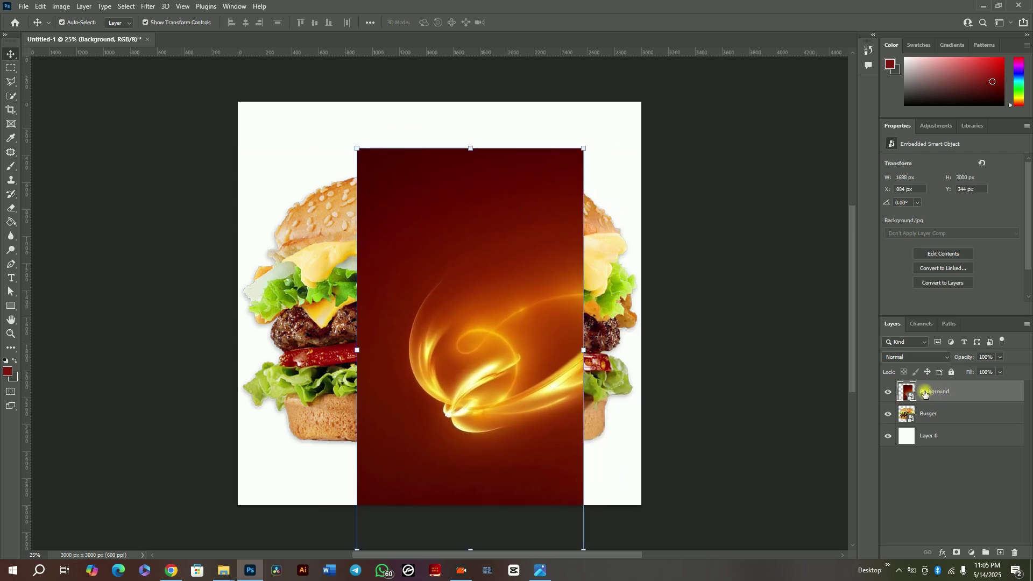
drag(504, 399, 501, 362)
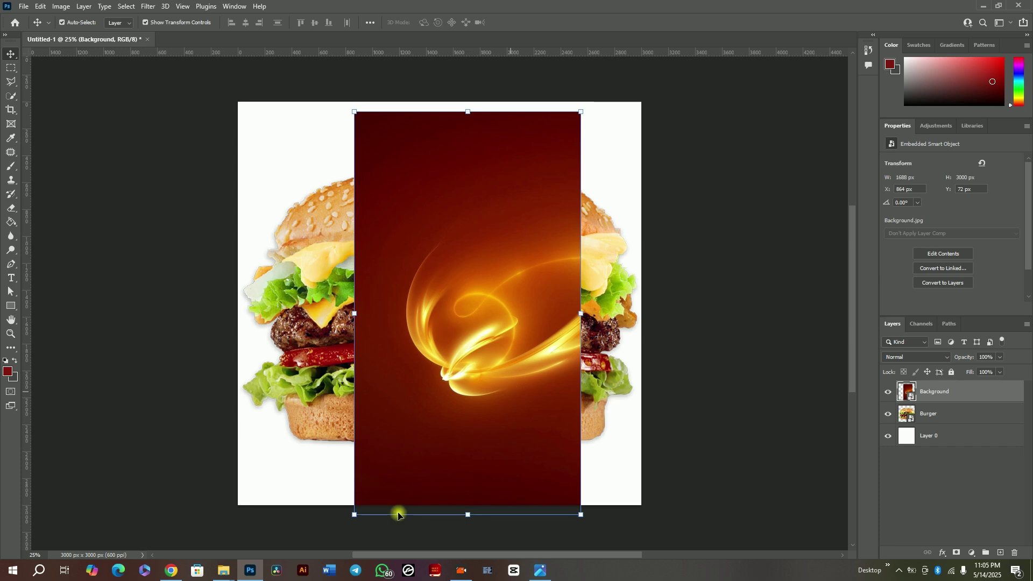
Switch to Chrome and open the removebg.com website
click(170, 571)
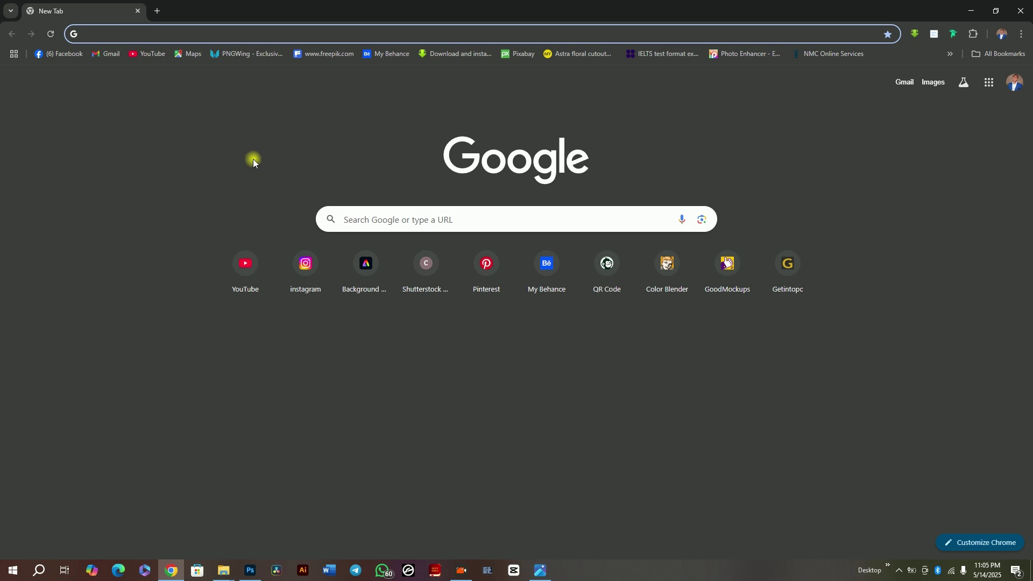
click(137, 36)
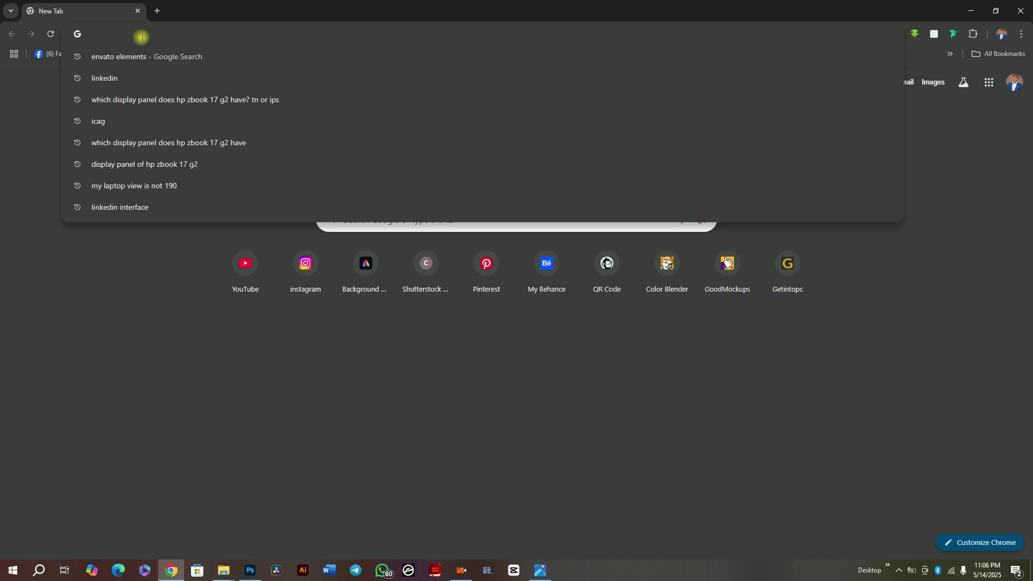
text(remove)
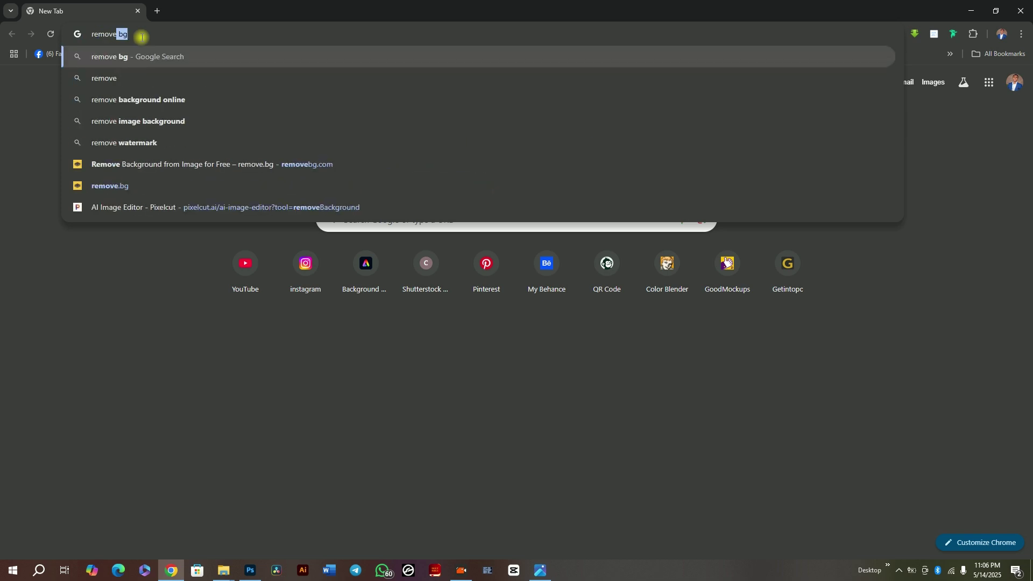
text(bg.co)
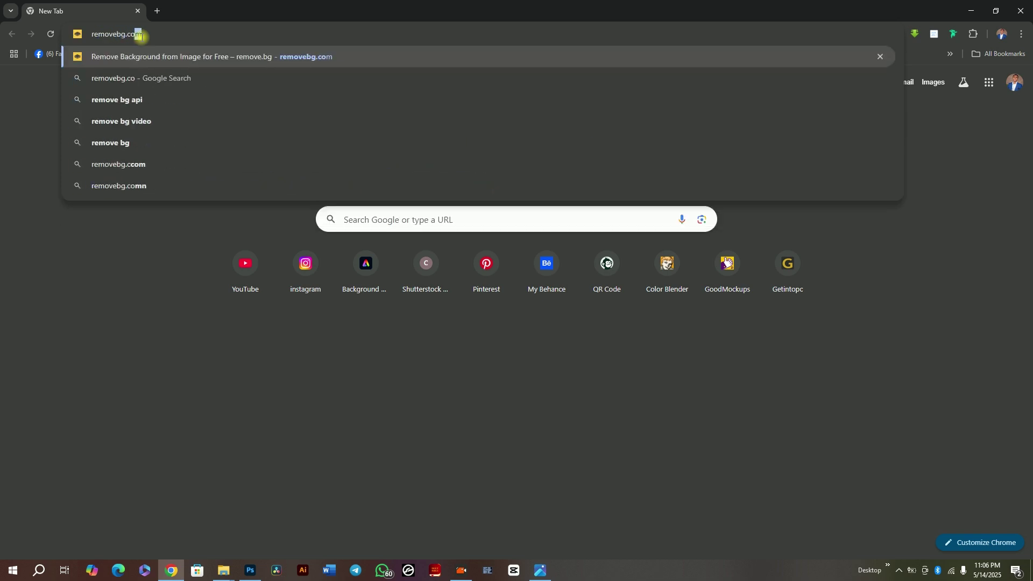
text(m)
key(Return)
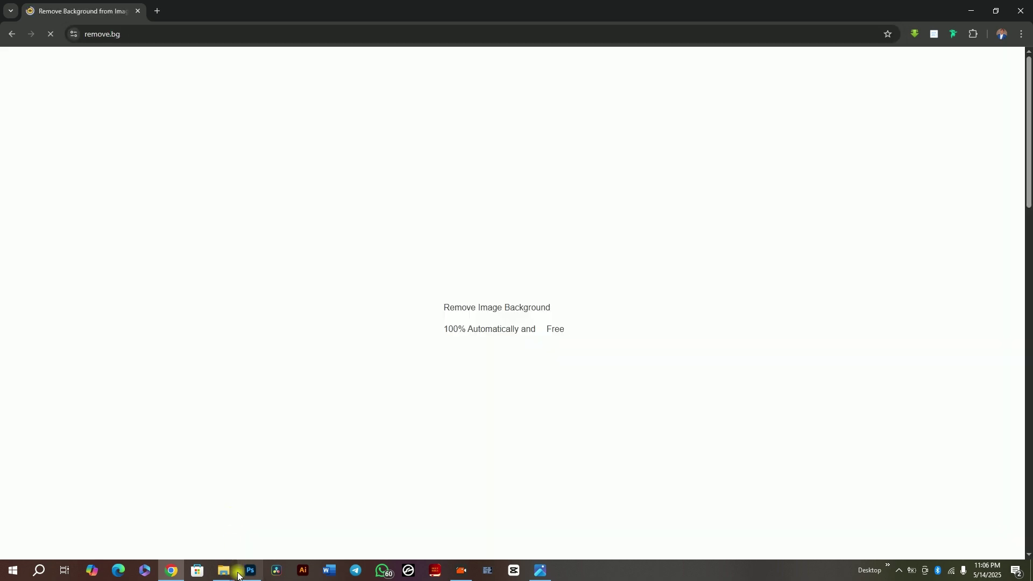
Upload the Flyer 2 image from the tut folder to remove.bg and download the free 500 x 500 preview cutout
mouse_move(225, 575)
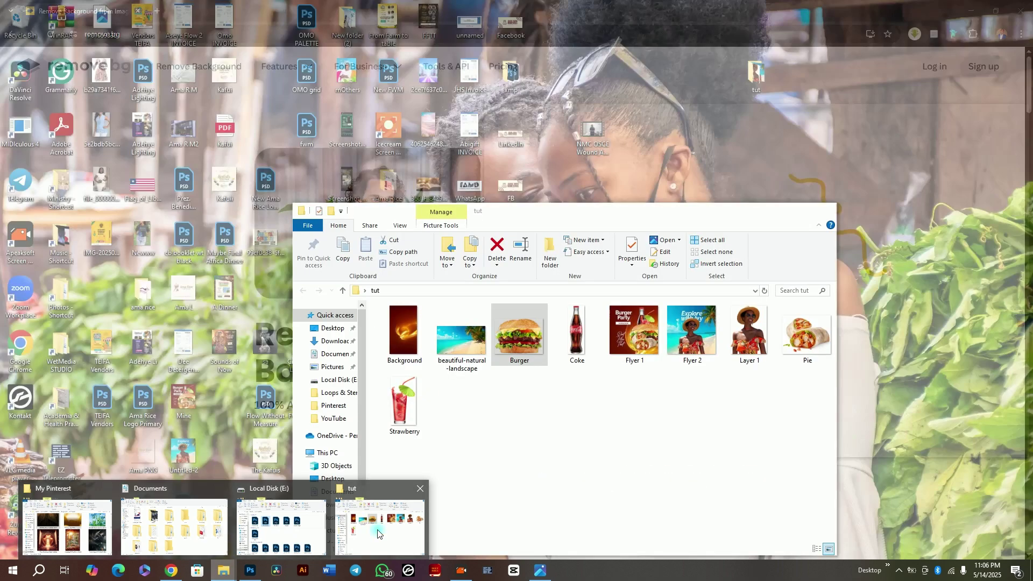
click(377, 534)
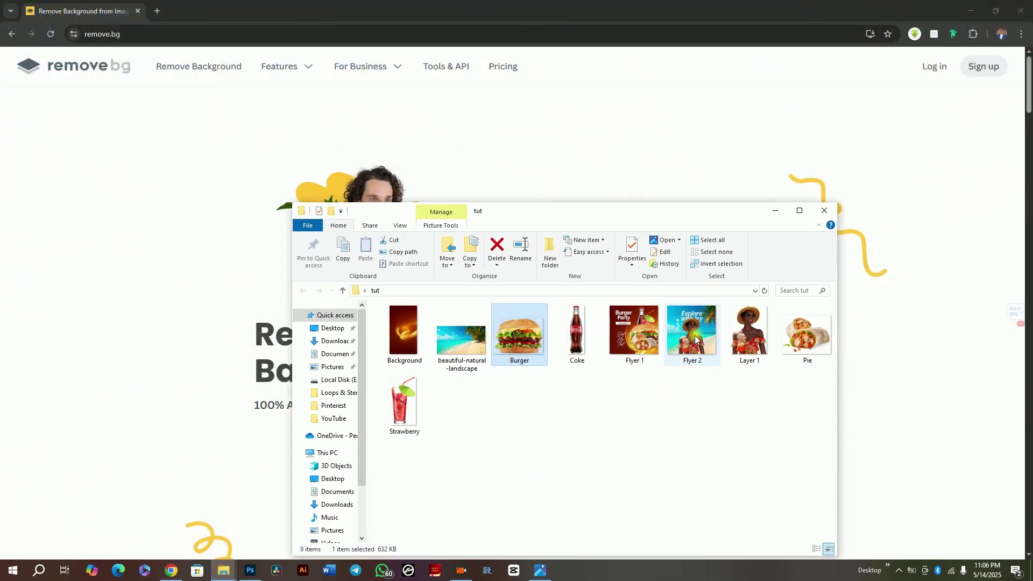
drag(700, 331, 573, 178)
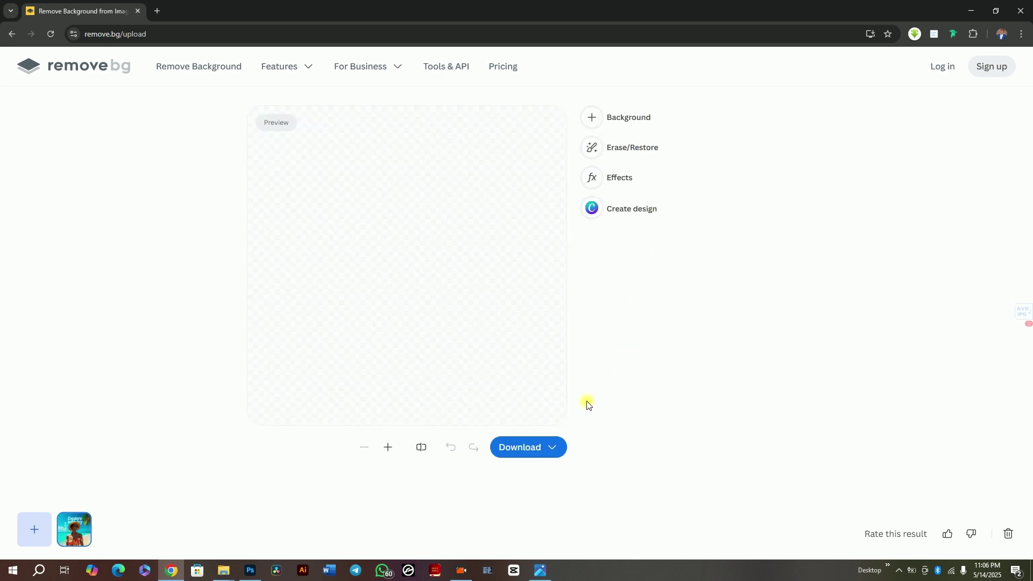
click(535, 450)
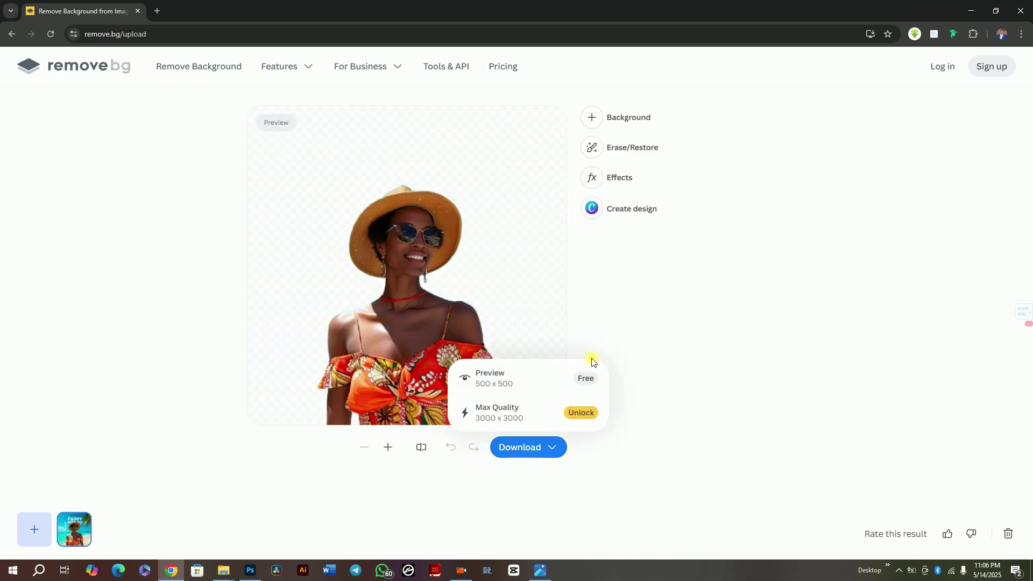
click(532, 385)
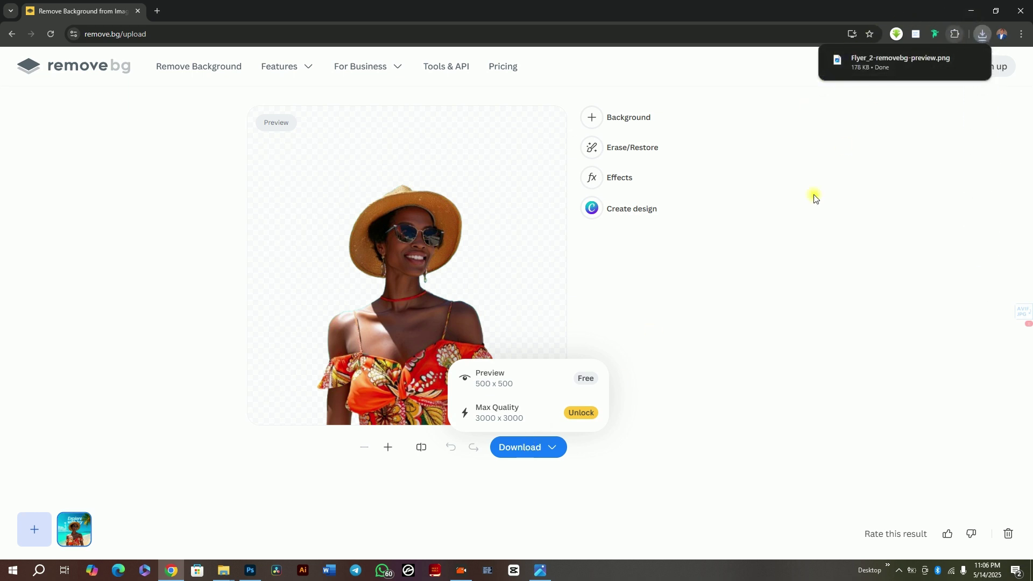
click(968, 11)
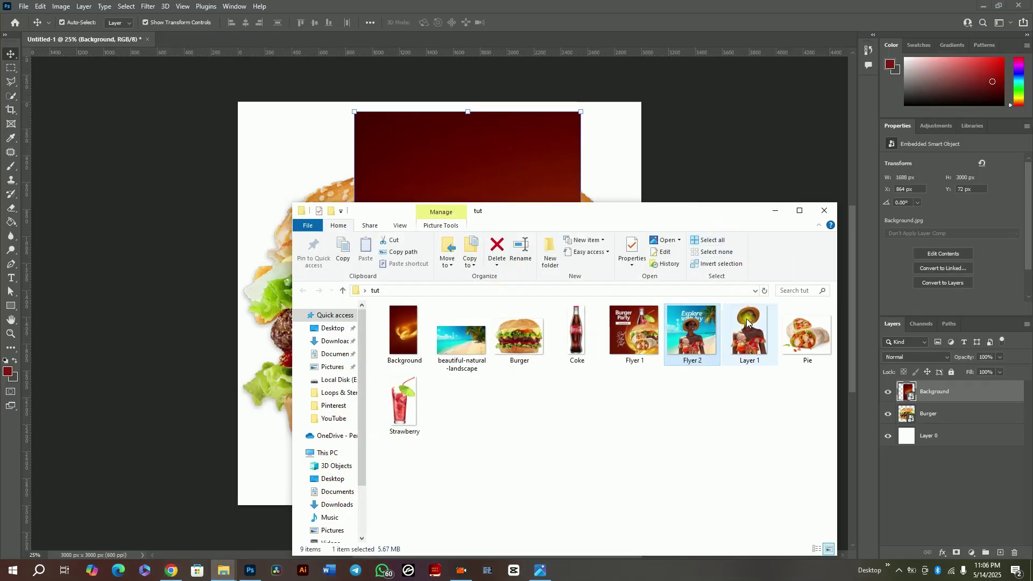
Place the Layer 1 image from the tut folder at its default size and move it to about X 552 px, Y 72 px
drag(750, 331, 498, 189)
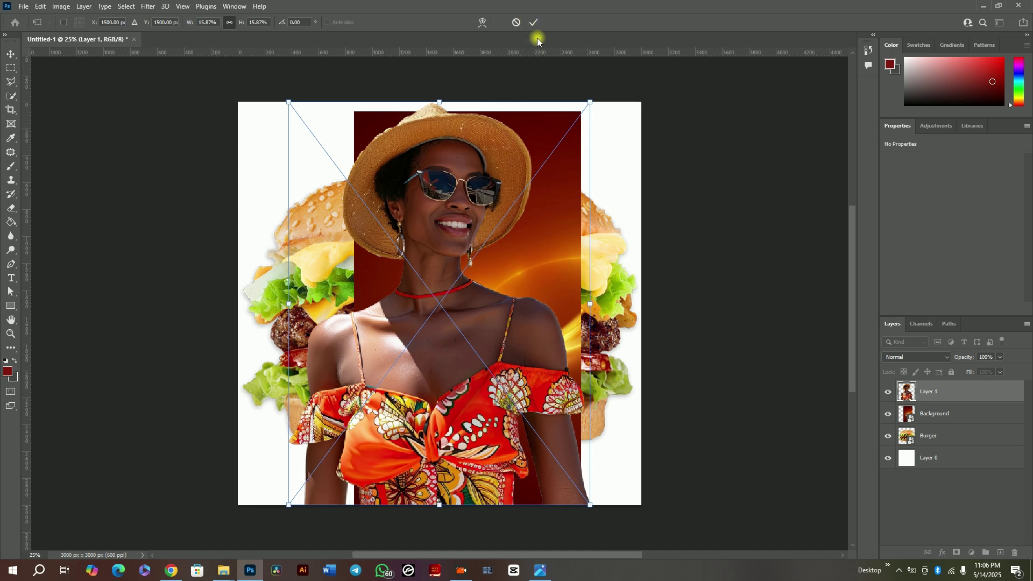
click(534, 23)
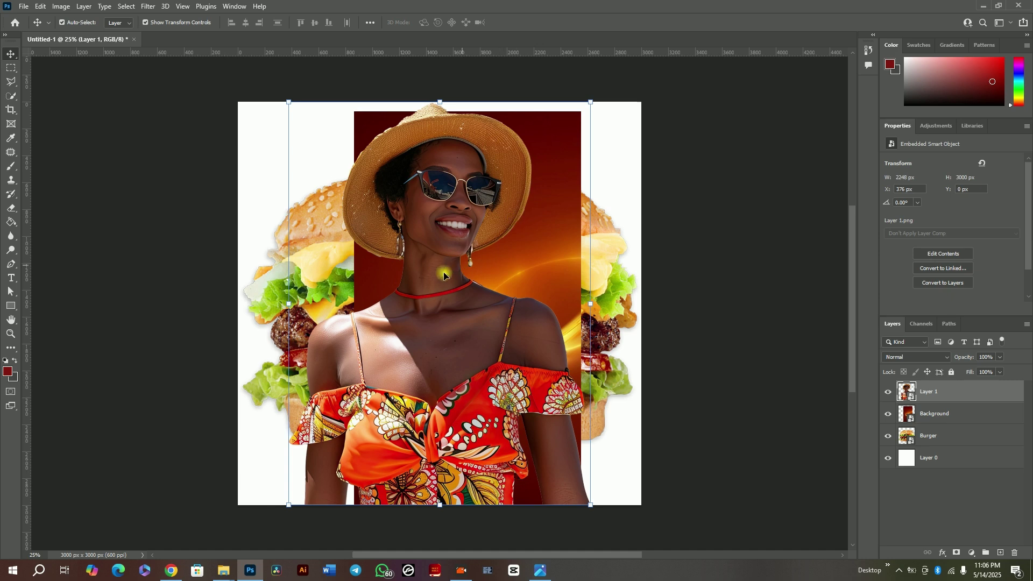
drag(437, 267, 461, 277)
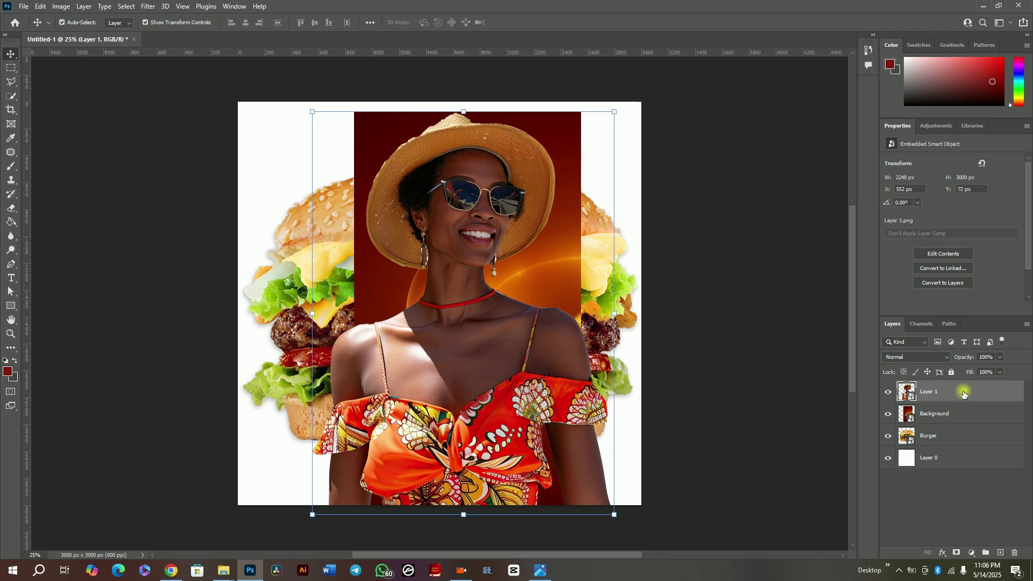
Compare deleting Layer 1 with merely hiding it, ending with the layer deleted
key(Delete)
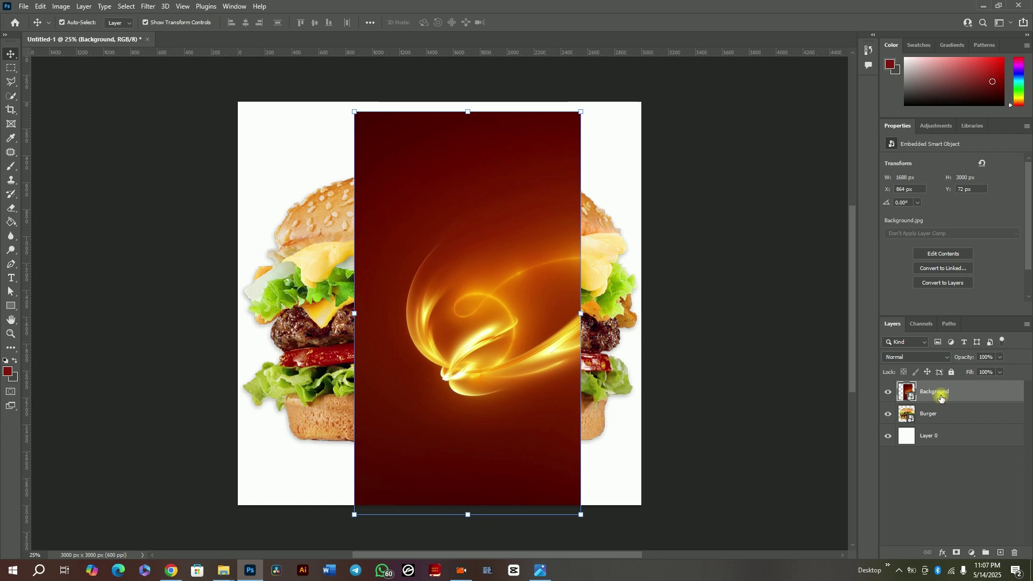
key(ctrl+z)
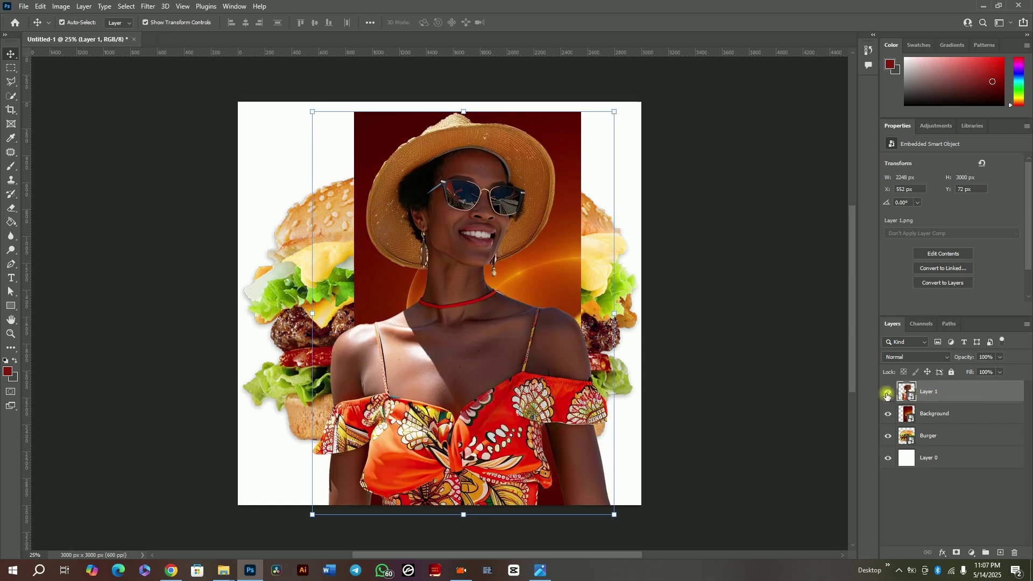
click(888, 393)
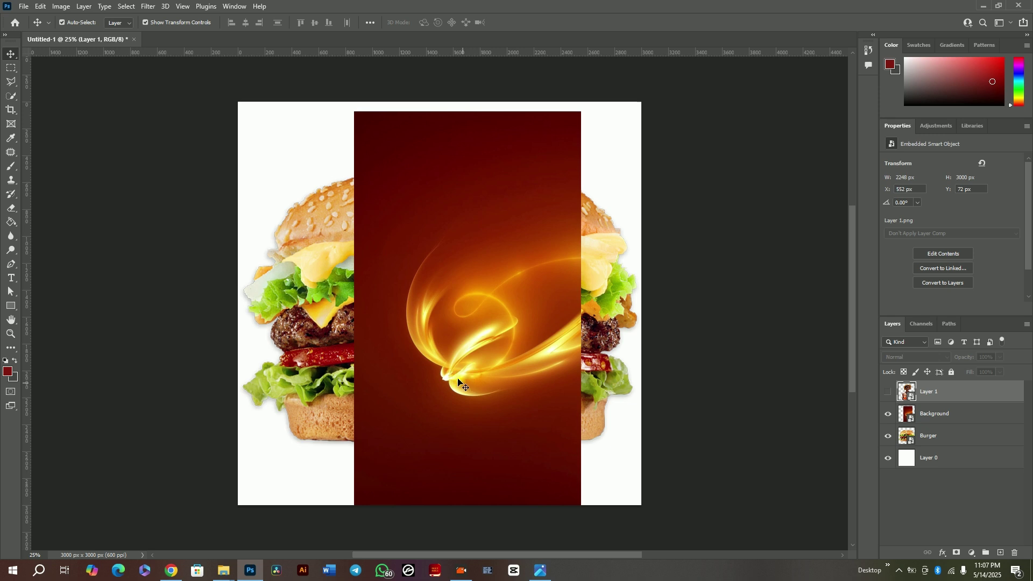
click(970, 394)
key(Delete)
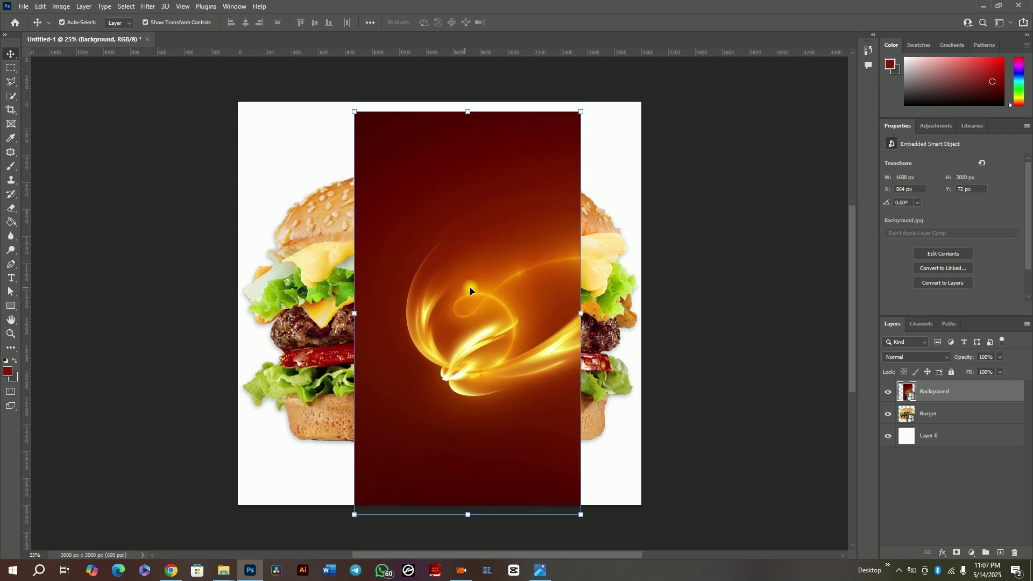
Move the Burger layer above the Background layer and shift the burger image to about X 1176 px, Y 449 px
click(950, 420)
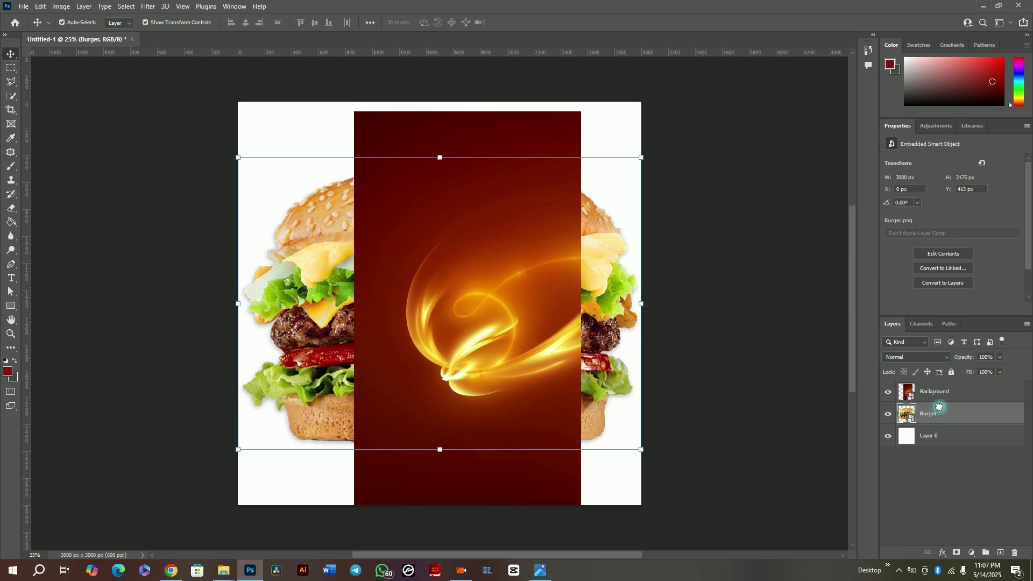
drag(937, 410, 940, 381)
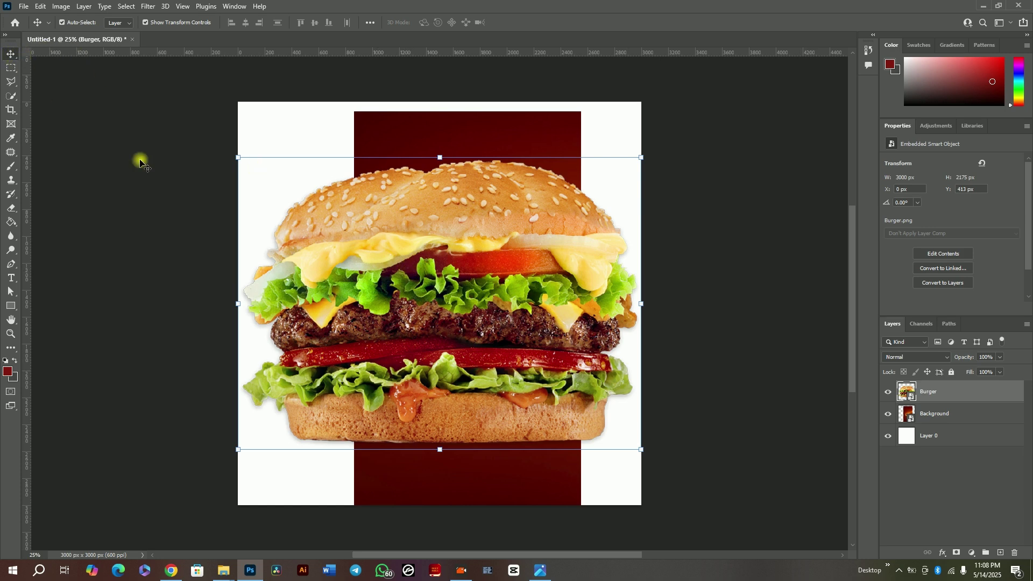
drag(349, 225, 508, 231)
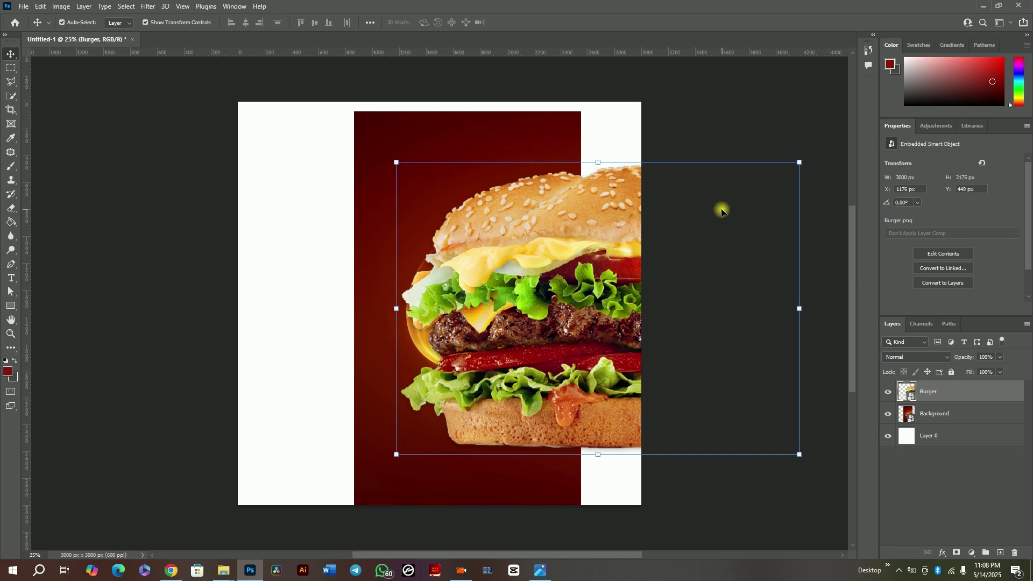
Select the Background and Burger layers in turn, and move the Background image to about X 116 px, Y 37 px
click(968, 413)
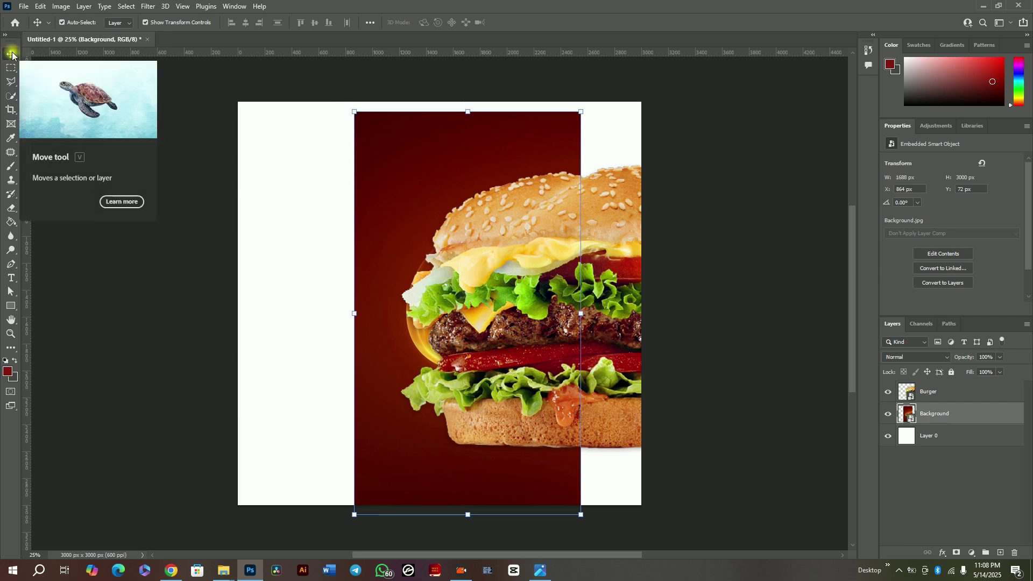
click(543, 242)
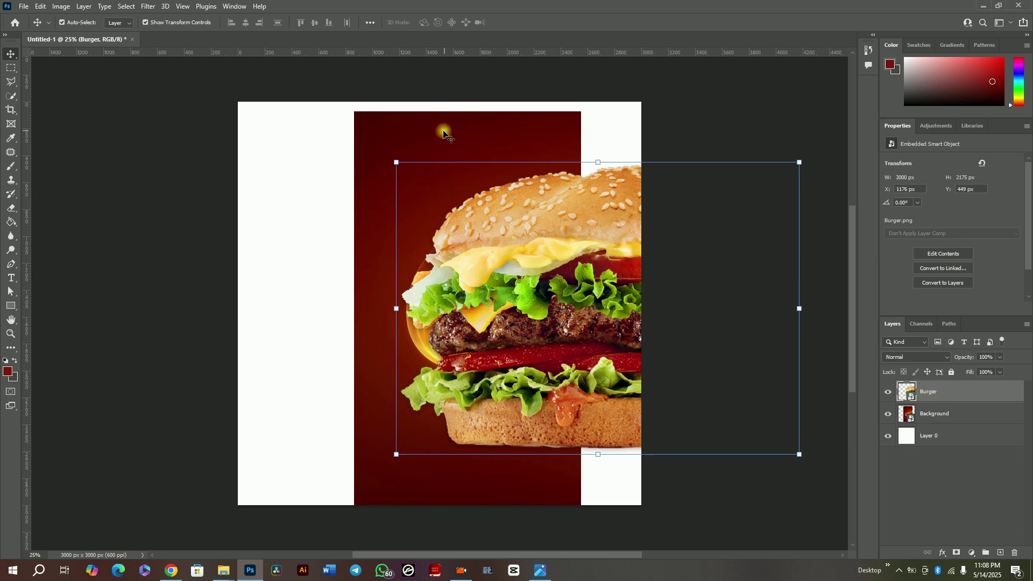
click(518, 137)
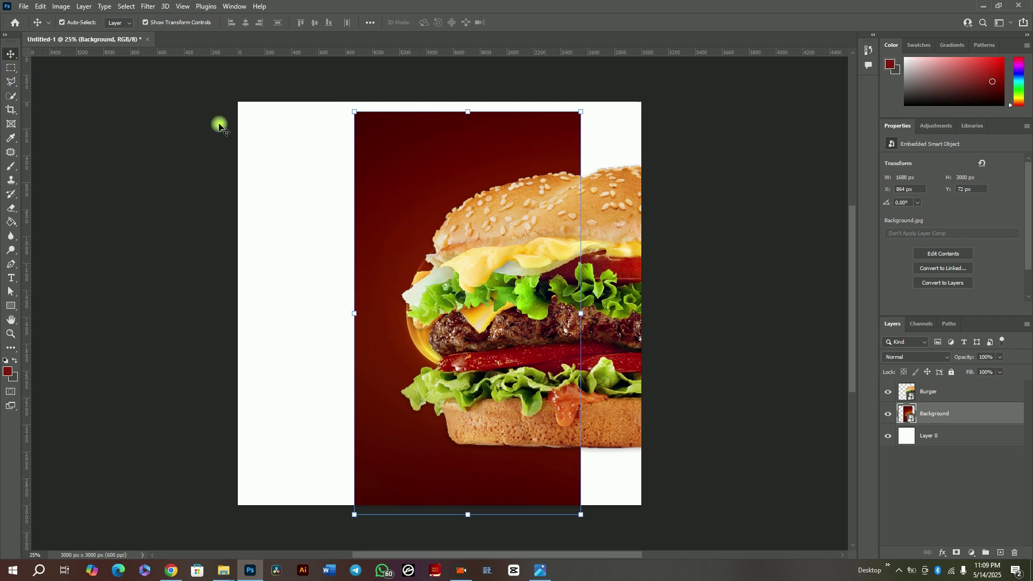
drag(466, 167, 365, 164)
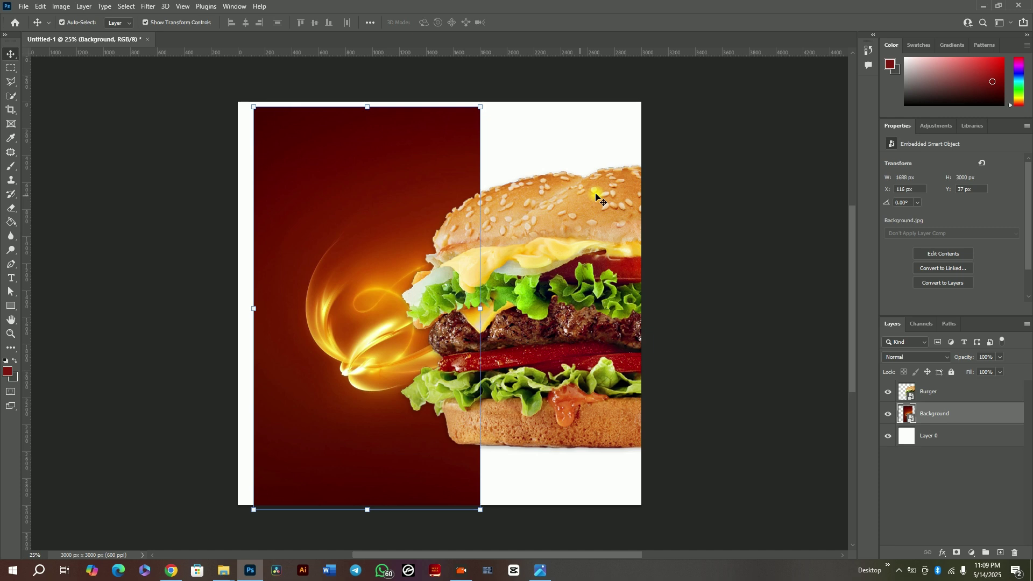
Move the burger image to about X 492 px, Y 413 px
click(551, 237)
drag(568, 248, 456, 243)
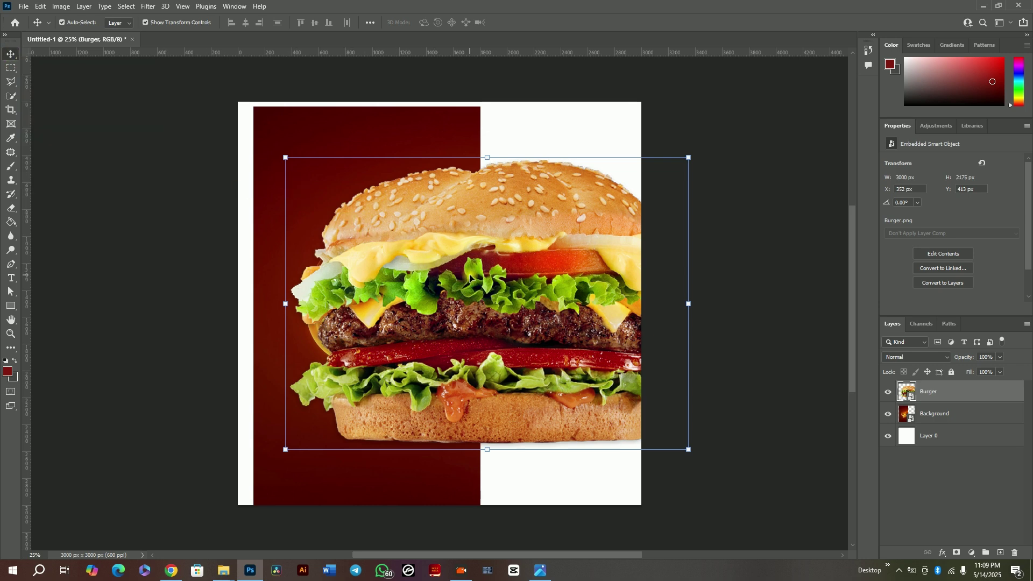
drag(473, 277, 498, 277)
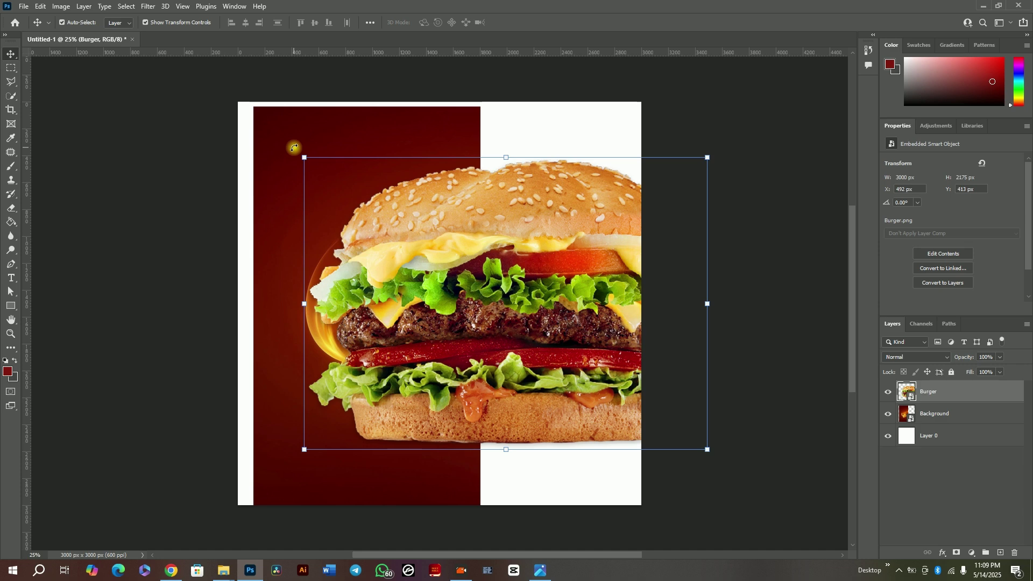
Rotate the burger image about -18.67° with Free Transform, and undo the rotation
key(ctrl+t)
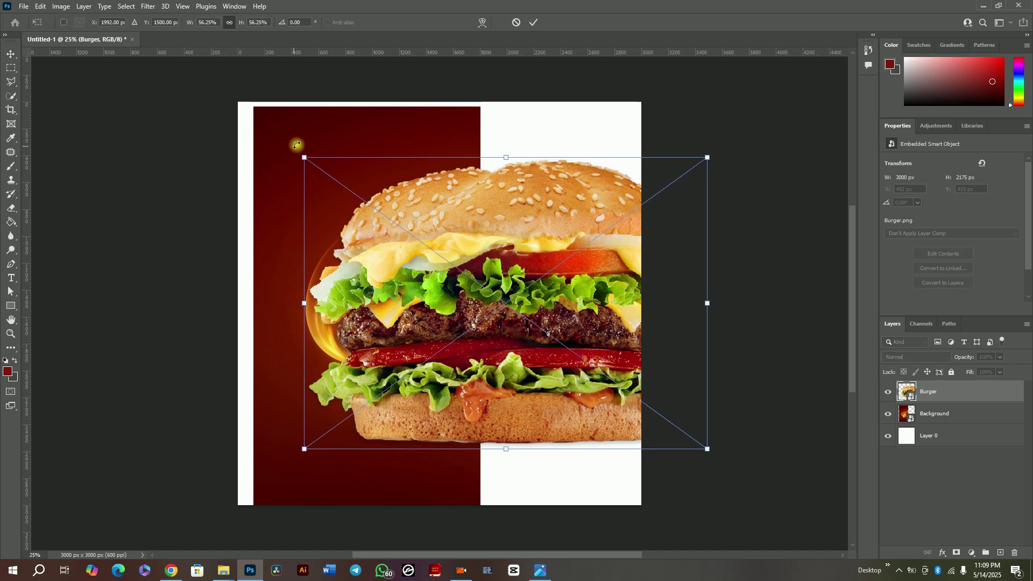
drag(297, 145, 292, 247)
click(532, 23)
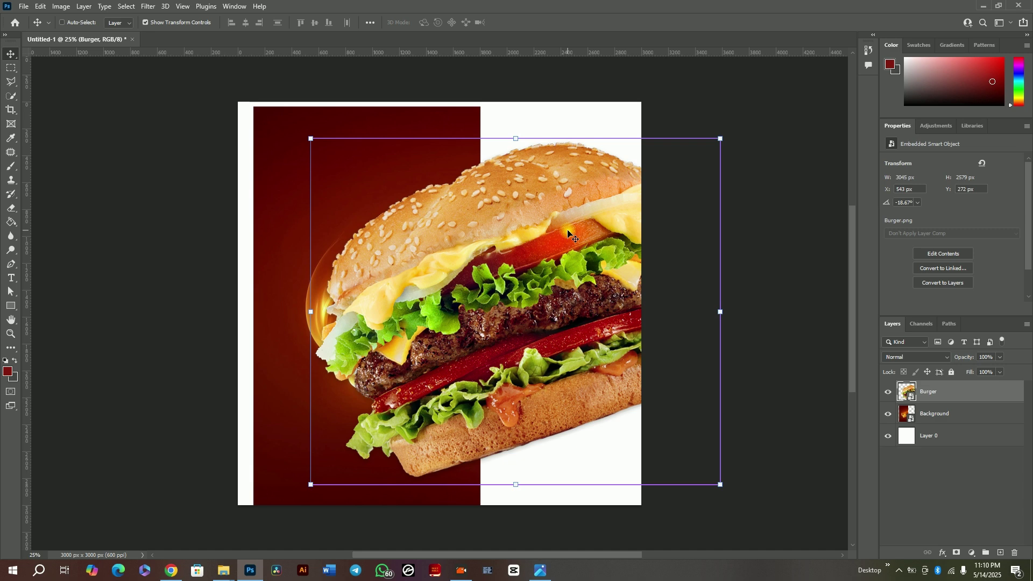
key(ctrl+z)
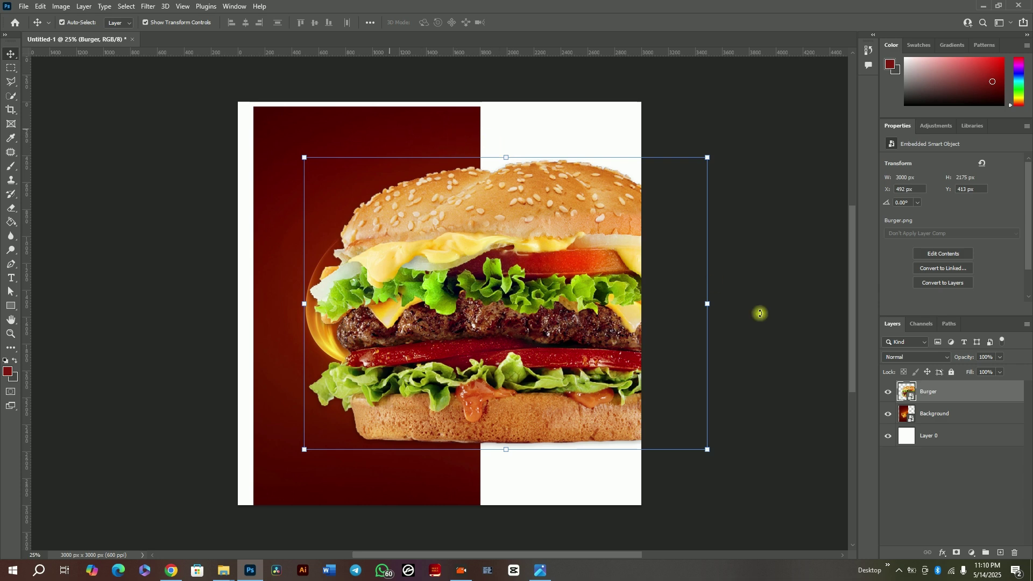
Rotate the Background image about 1.98° with Free Transform, and undo the rotation
click(980, 412)
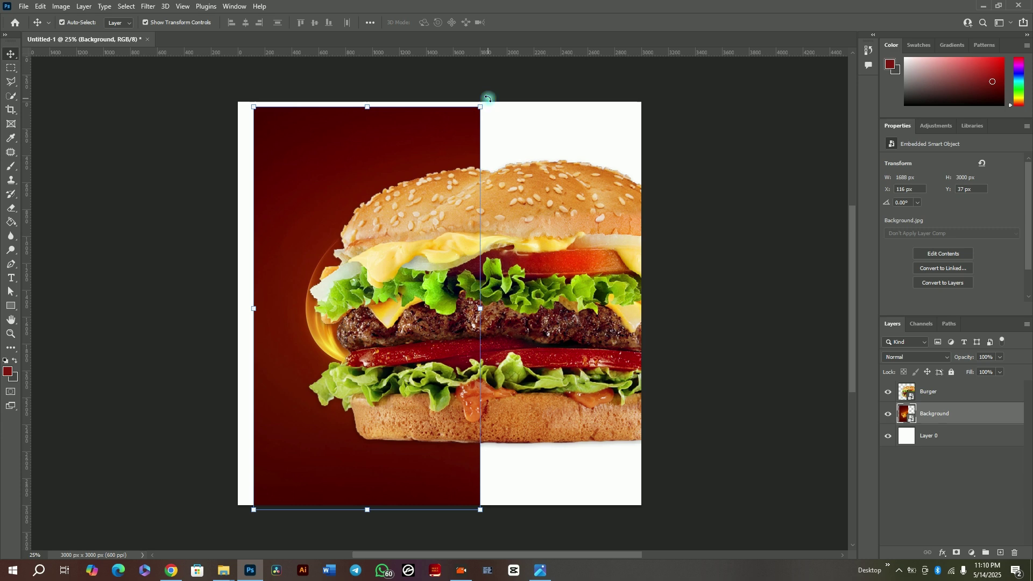
drag(488, 98, 513, 123)
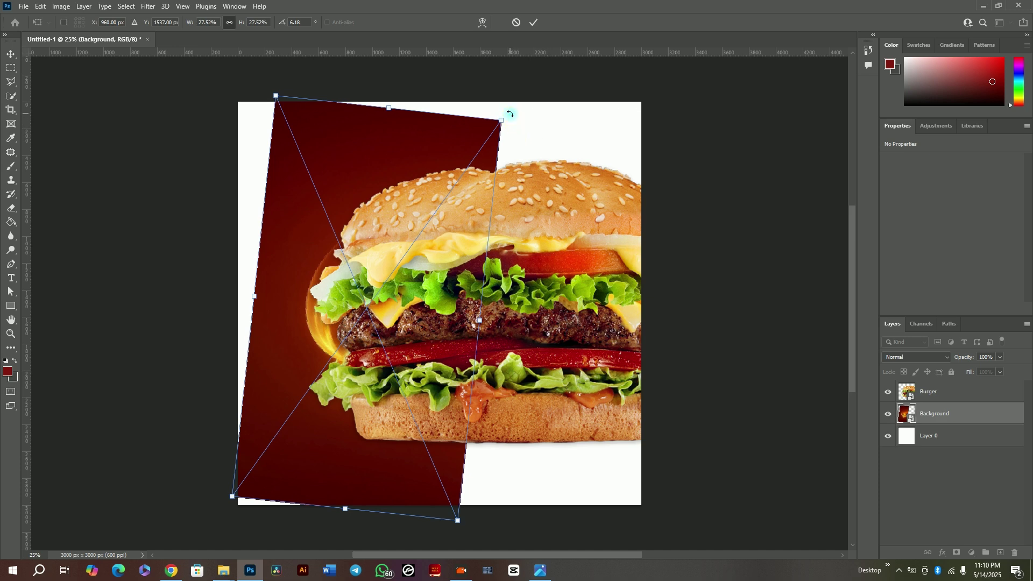
mouse_move(510, 114)
mouse_down()
mouse_move(489, 86)
mouse_move(506, 118)
mouse_move(502, 102)
mouse_up()
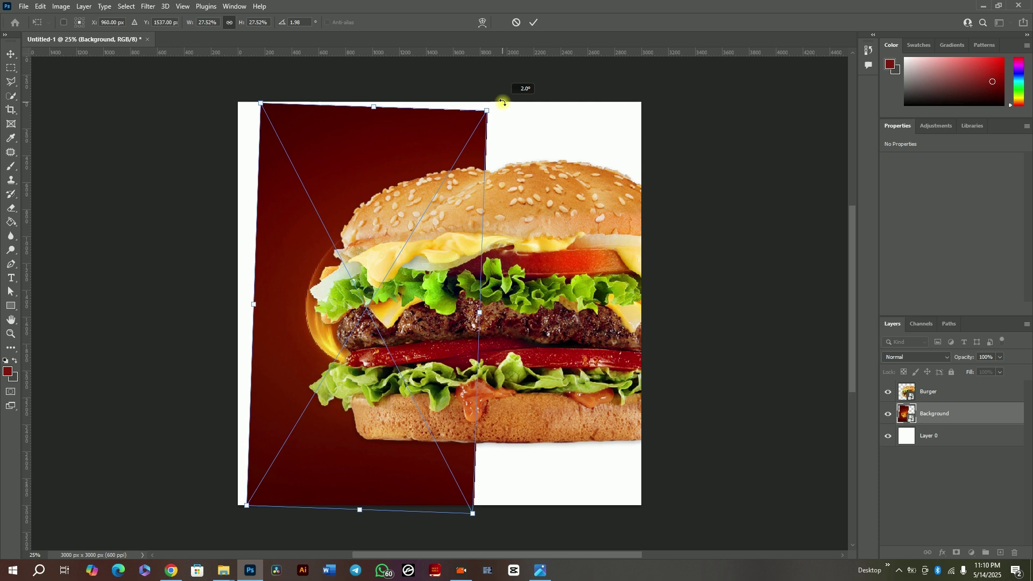
click(531, 22)
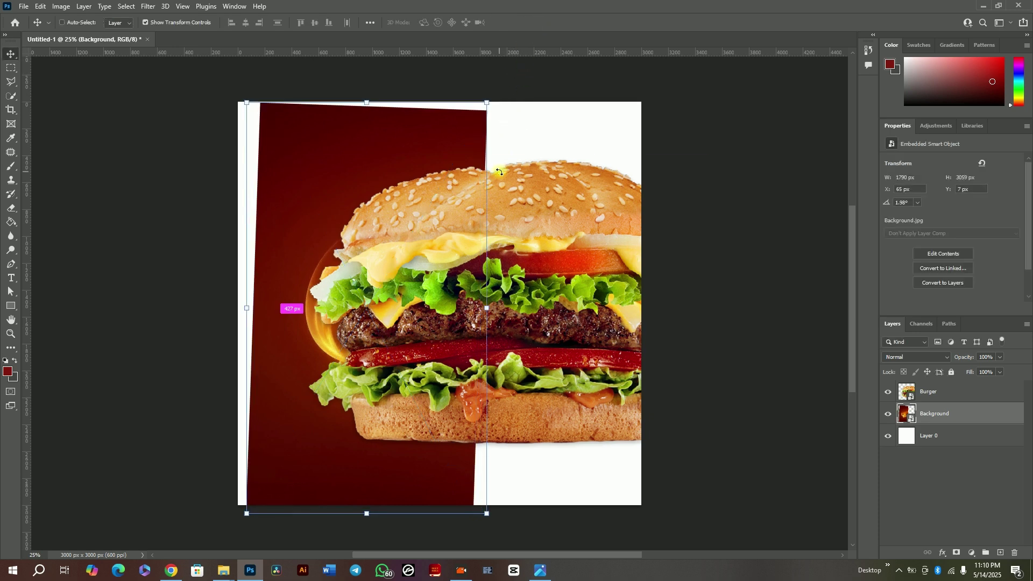
key(ctrl+z)
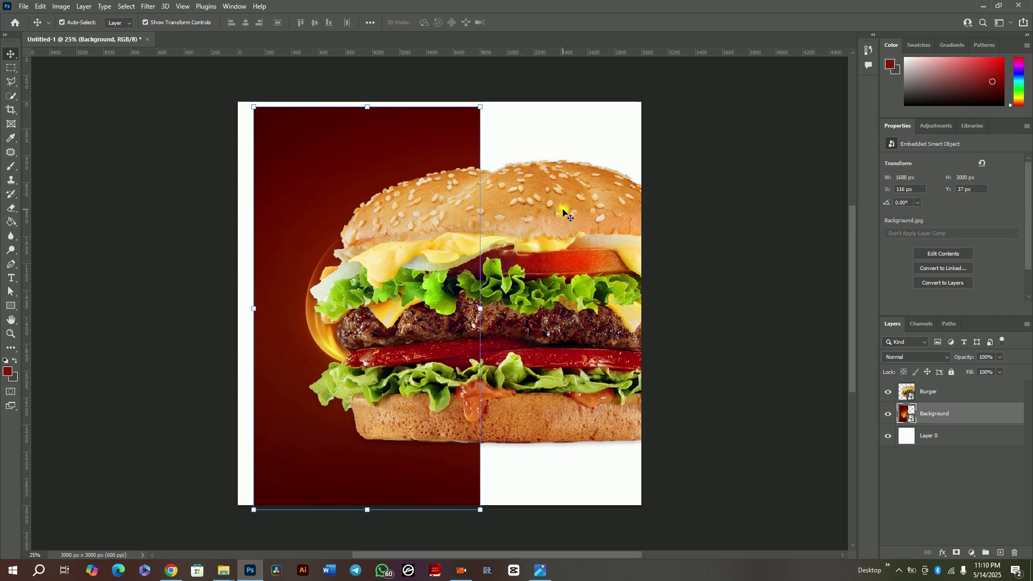
Nudge the burger image to about X 516 px, Y 413 px, and scale it down to about 2095 by 1519 px
click(966, 395)
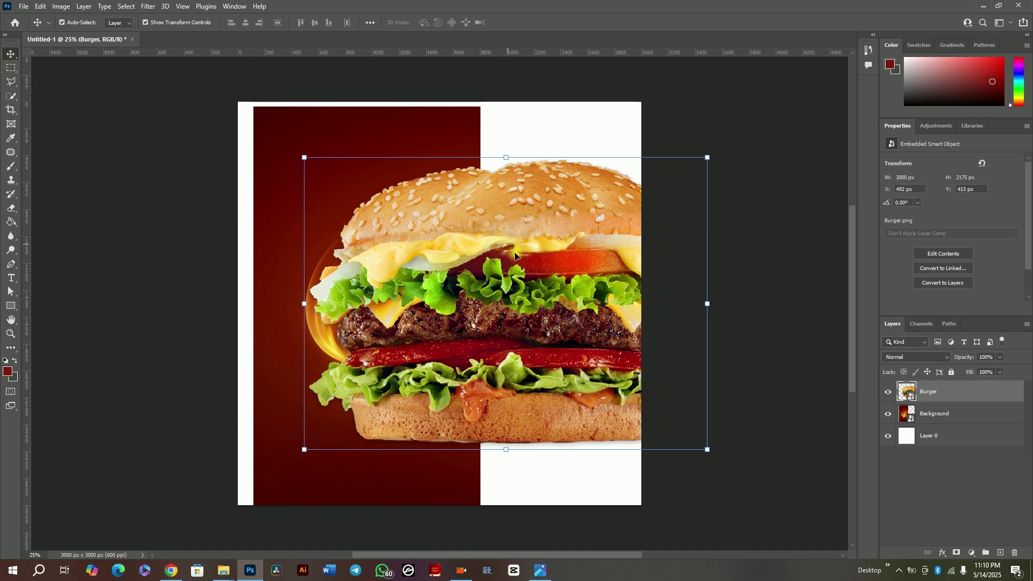
mouse_move(521, 258)
mouse_down()
mouse_move(489, 255)
mouse_move(524, 258)
mouse_up()
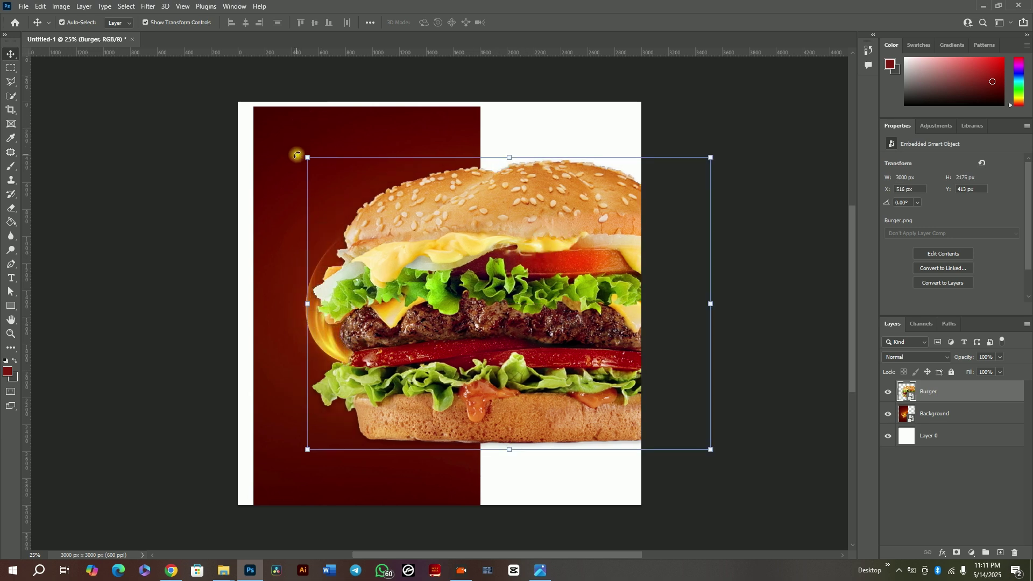
mouse_move(297, 155)
mouse_down()
mouse_move(299, 120)
mouse_move(293, 148)
mouse_up()
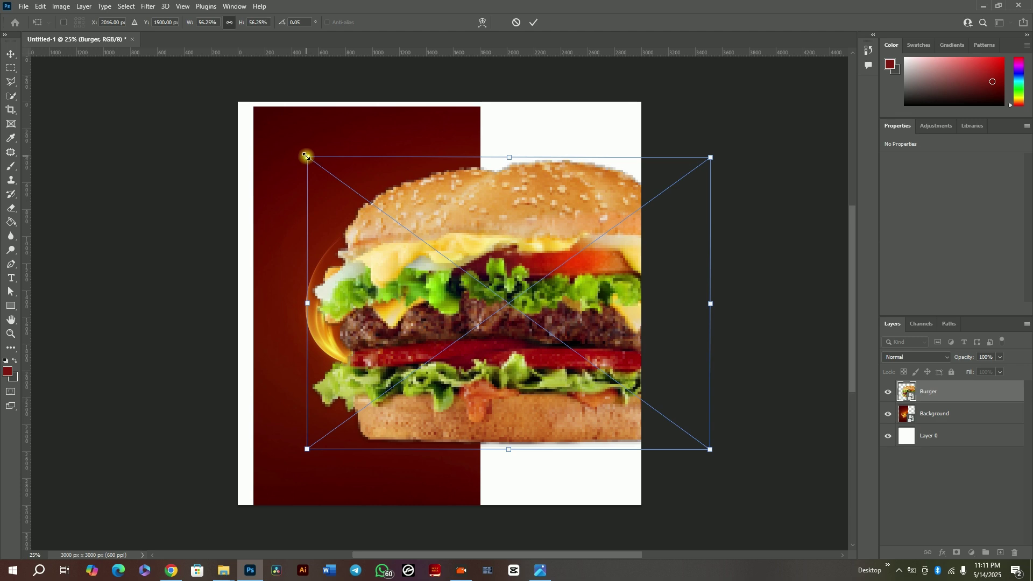
drag(306, 157, 404, 278)
click(534, 22)
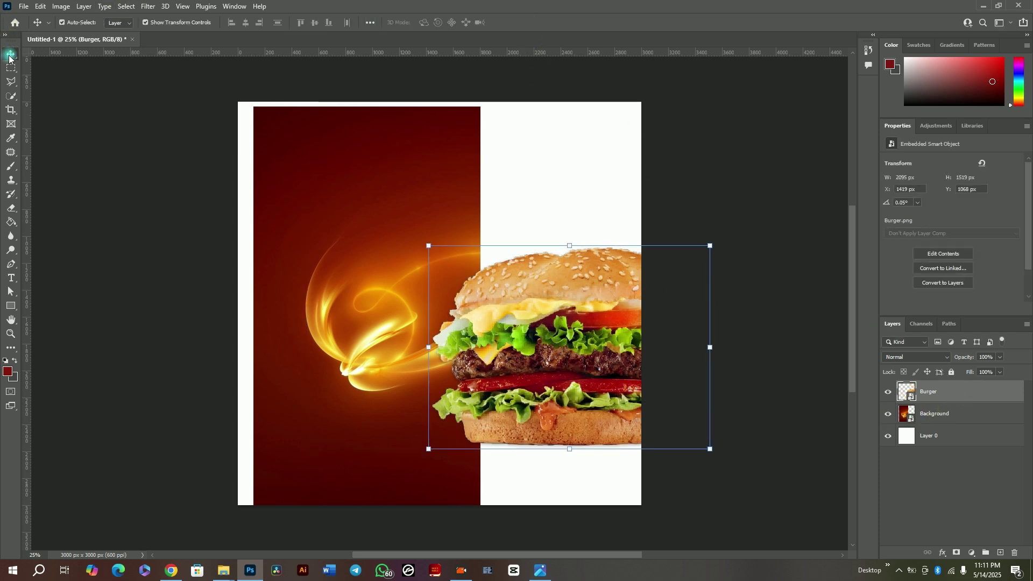
Move the burger image fully onto the canvas, scale it down to about 35.89%, and rotate it to about 2.66°
drag(572, 335, 491, 332)
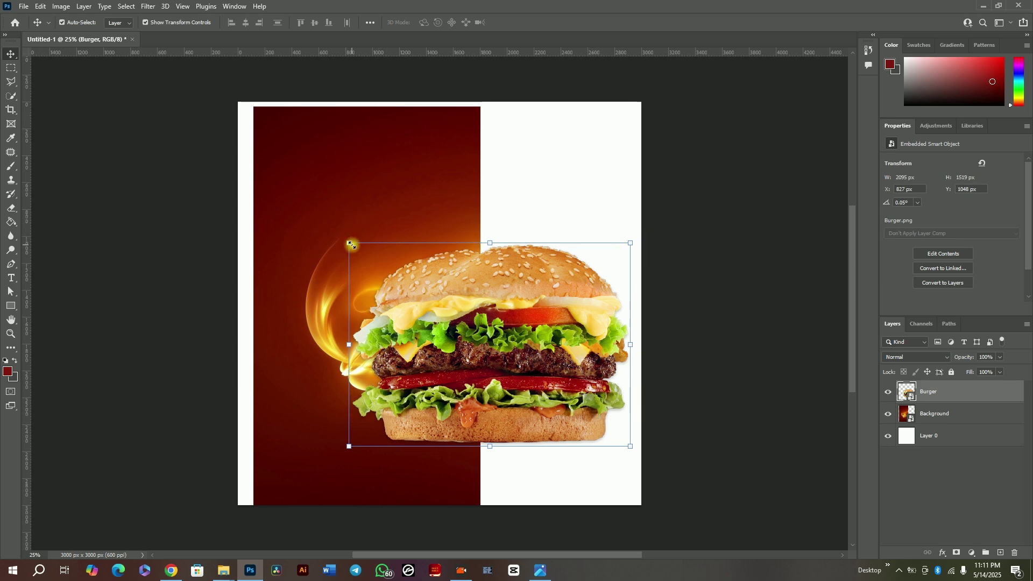
drag(354, 242, 370, 260)
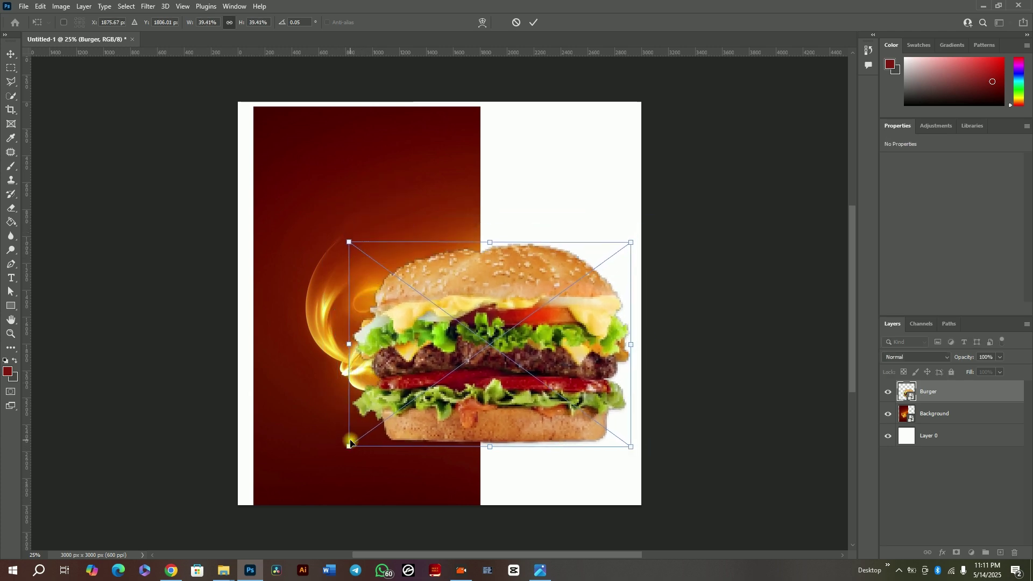
drag(348, 446, 374, 429)
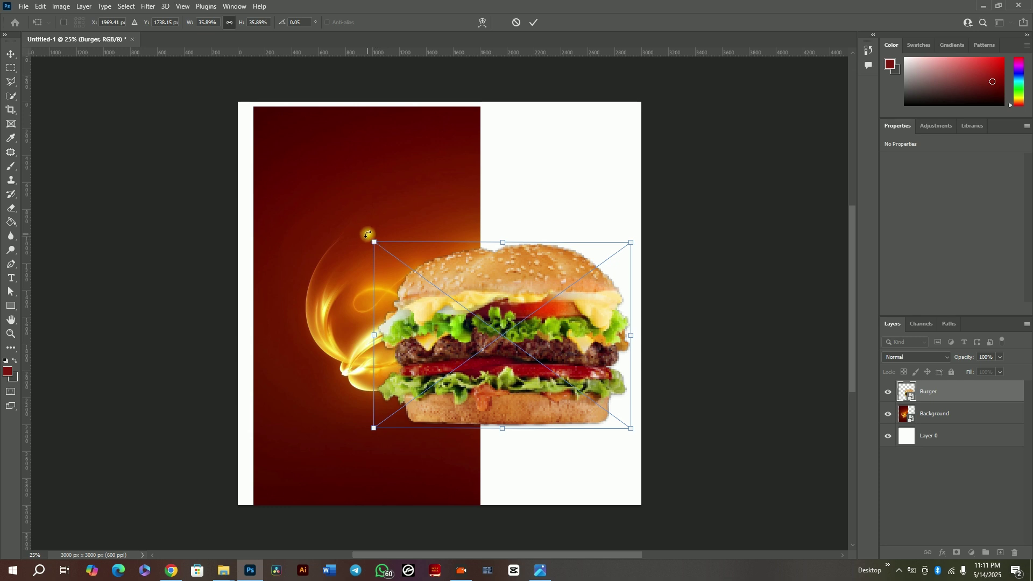
drag(366, 241, 369, 215)
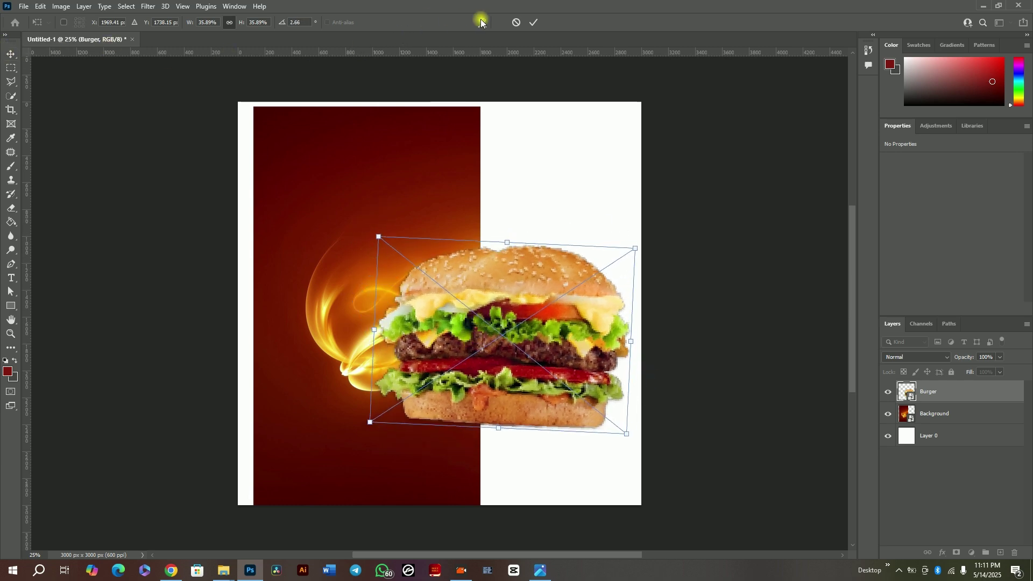
click(537, 21)
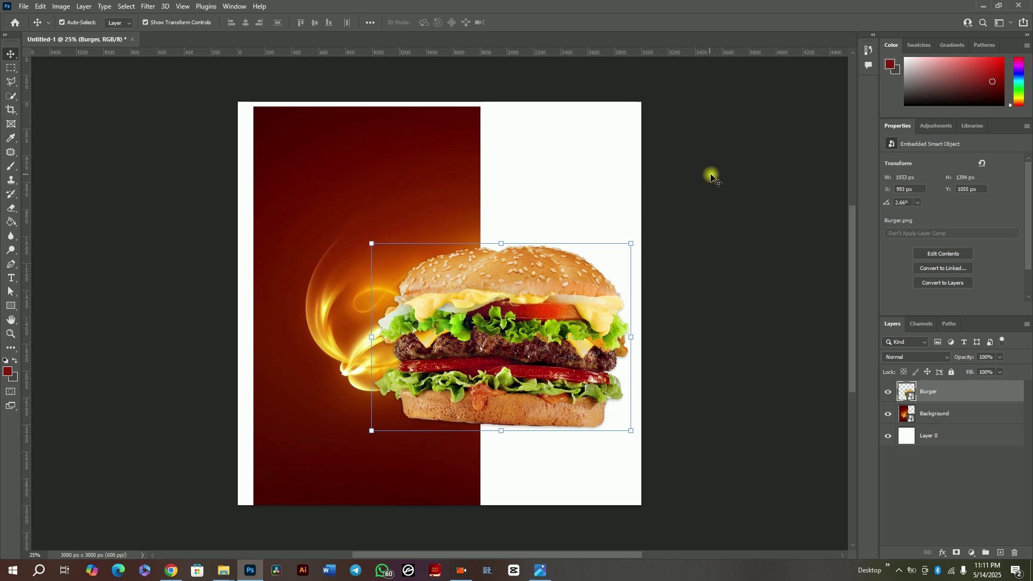
Scale the Background image proportionally to about 48.91% to span the canvas width, and shift it slightly downward
click(412, 183)
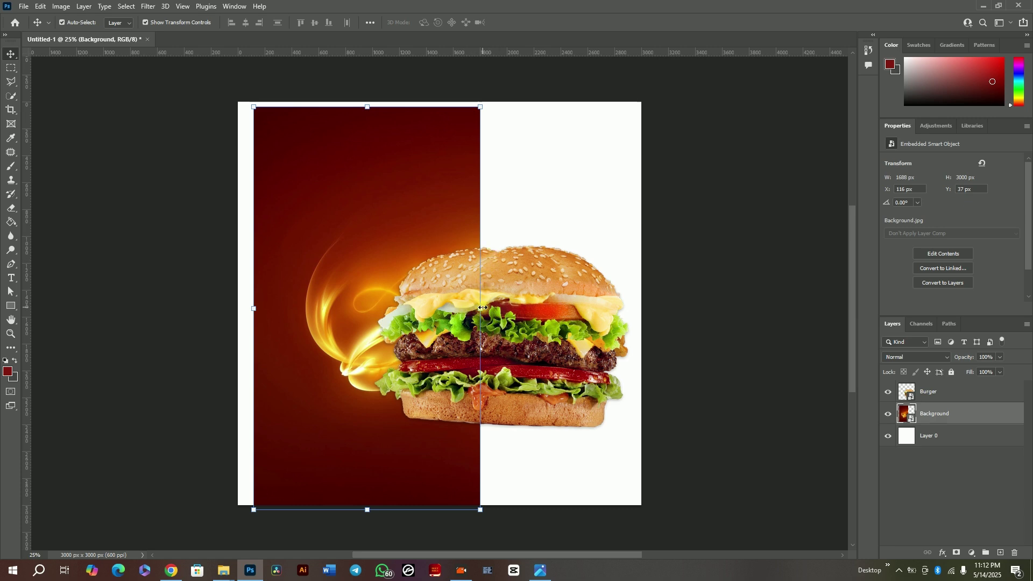
drag(479, 308, 637, 301)
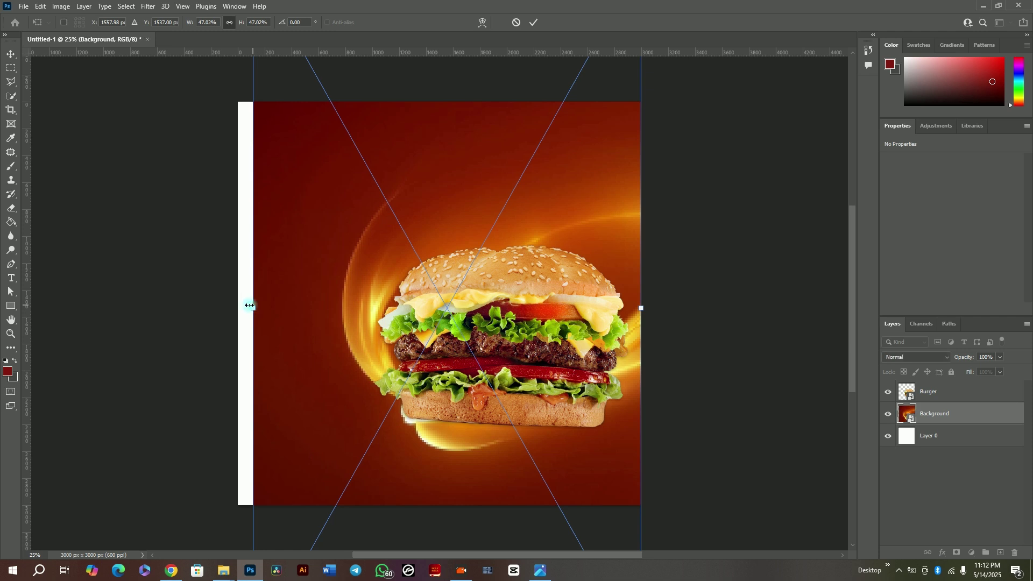
drag(249, 302, 236, 304)
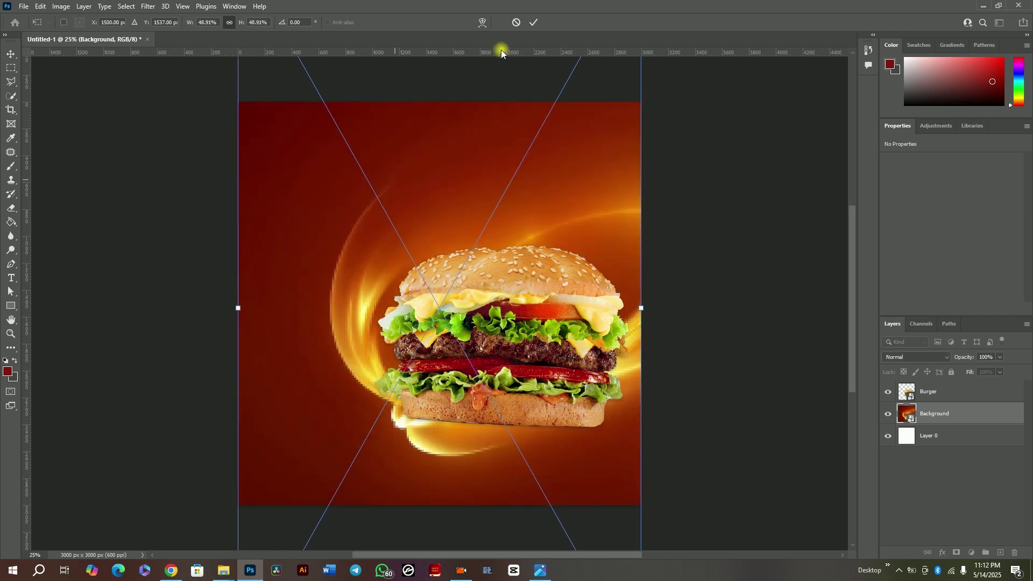
click(535, 21)
mouse_move(477, 154)
mouse_down()
mouse_move(476, 181)
mouse_move(477, 157)
mouse_up()
Enlarge the burger image to about 43.89%, straighten it to about 0.19°, and move it to about X 1108 px, Y 1054 px
click(524, 301)
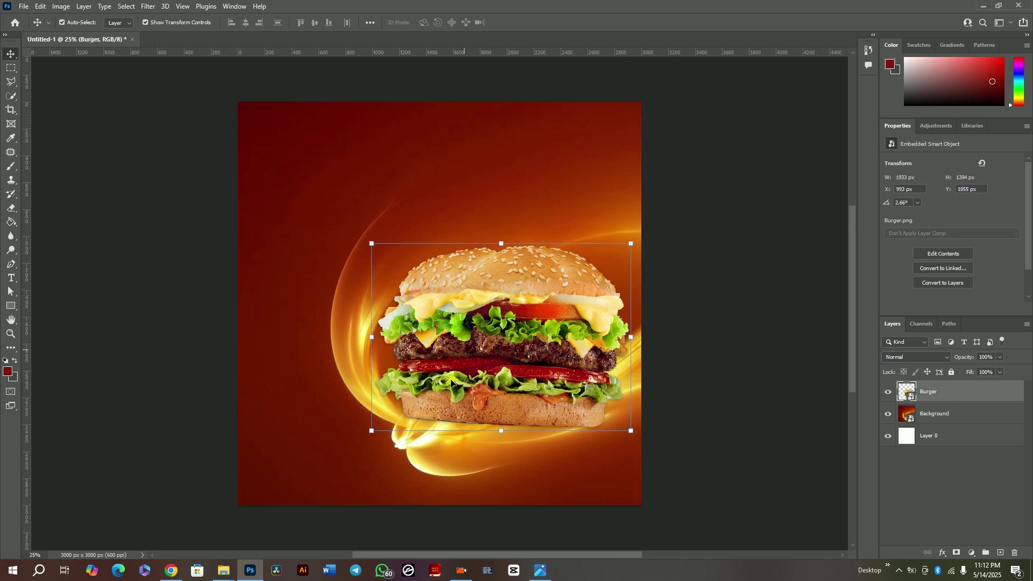
drag(374, 431, 310, 461)
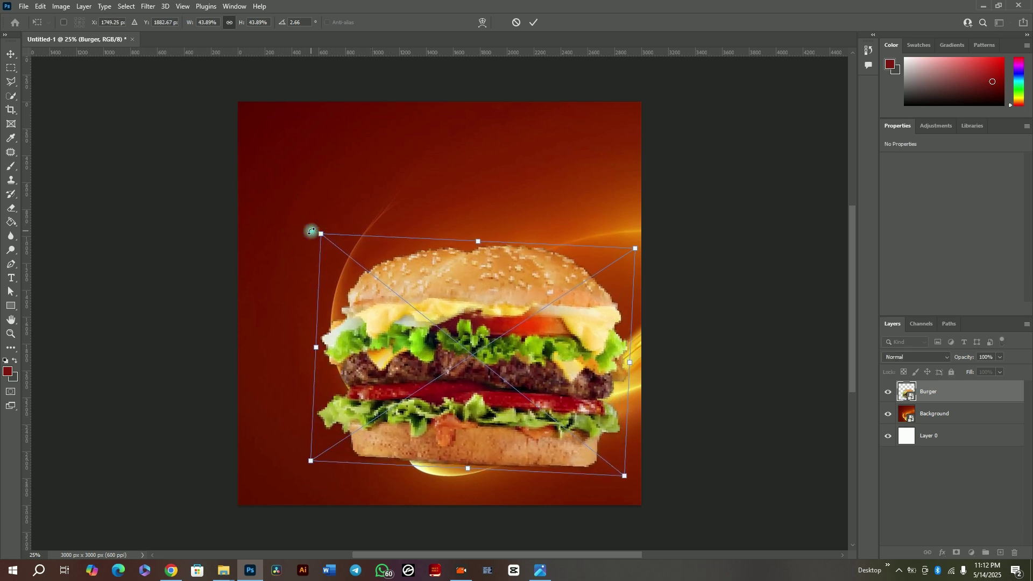
drag(311, 231, 304, 240)
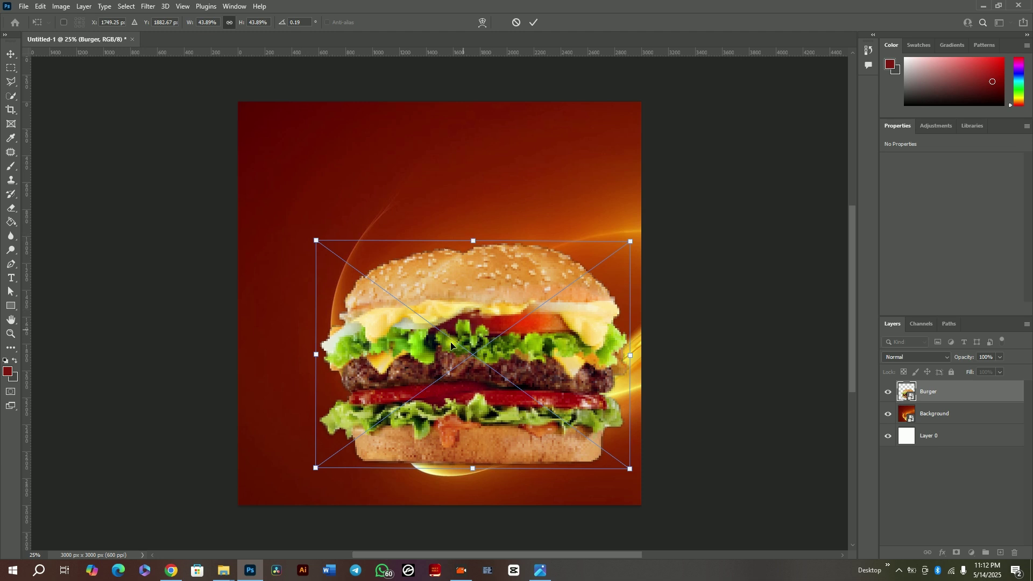
drag(451, 345, 528, 349)
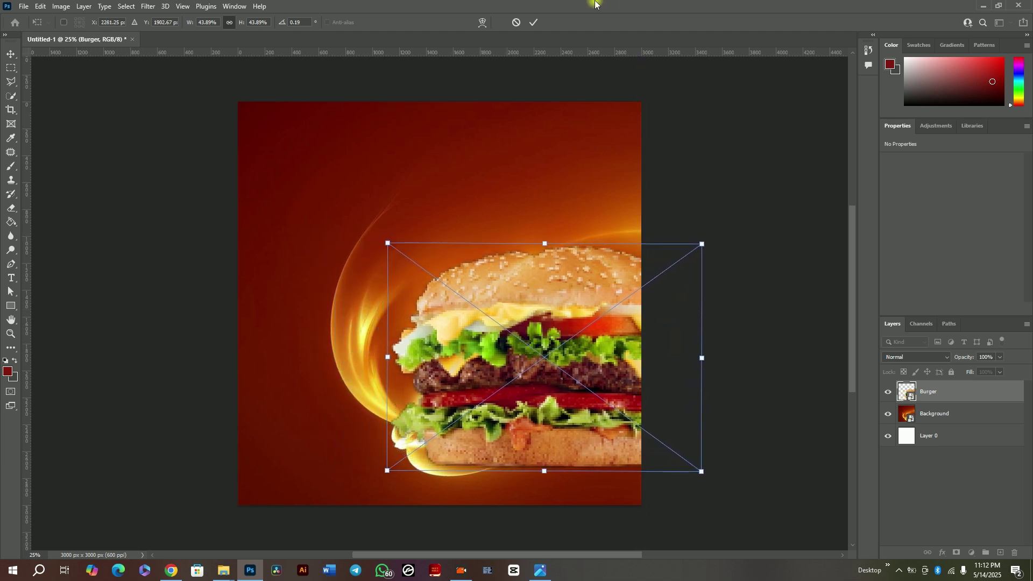
click(530, 24)
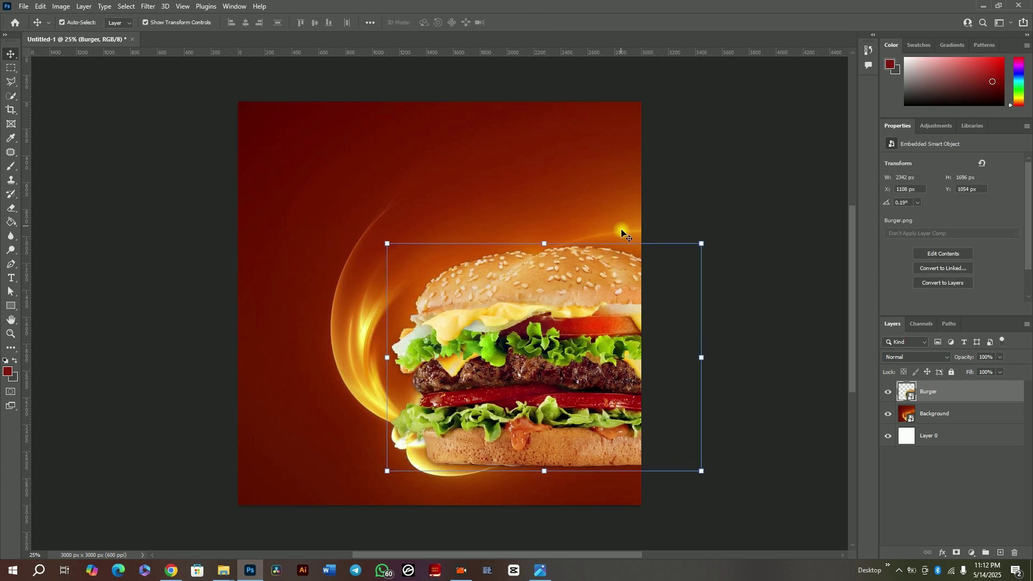
click(625, 232)
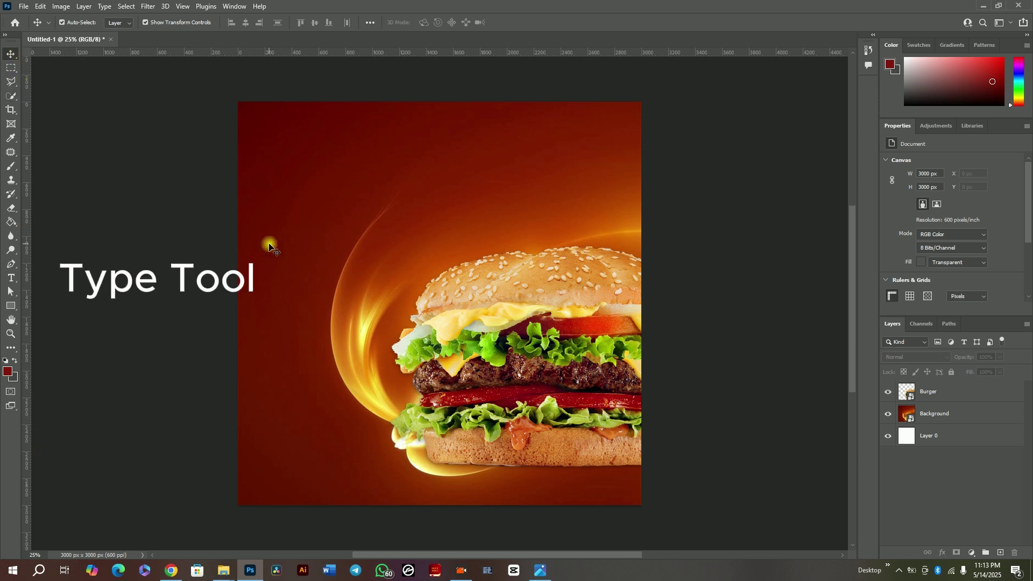
Add a Lorem Ipsum placeholder text line above the burger with the Horizontal Type Tool
click(10, 280)
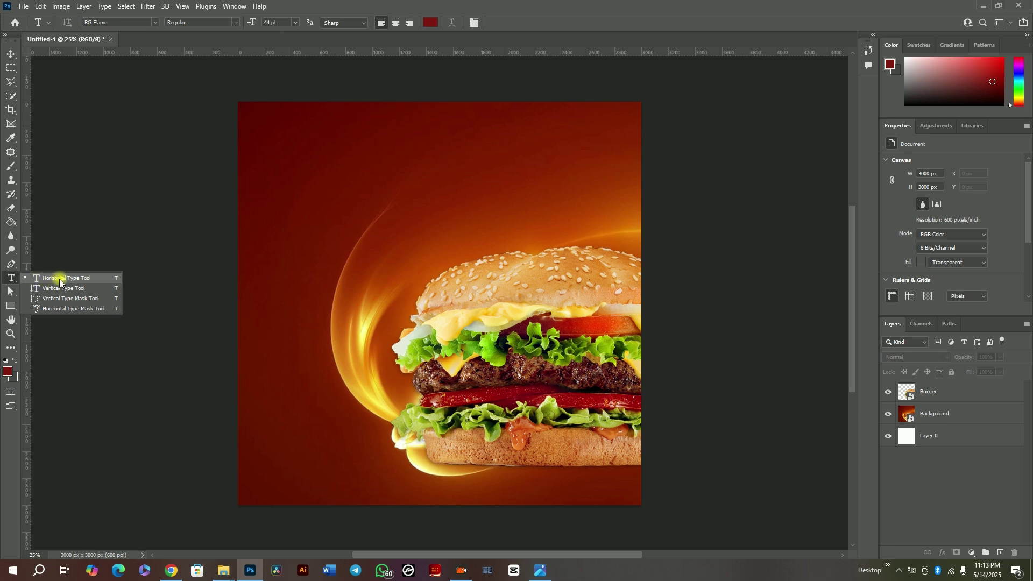
click(59, 279)
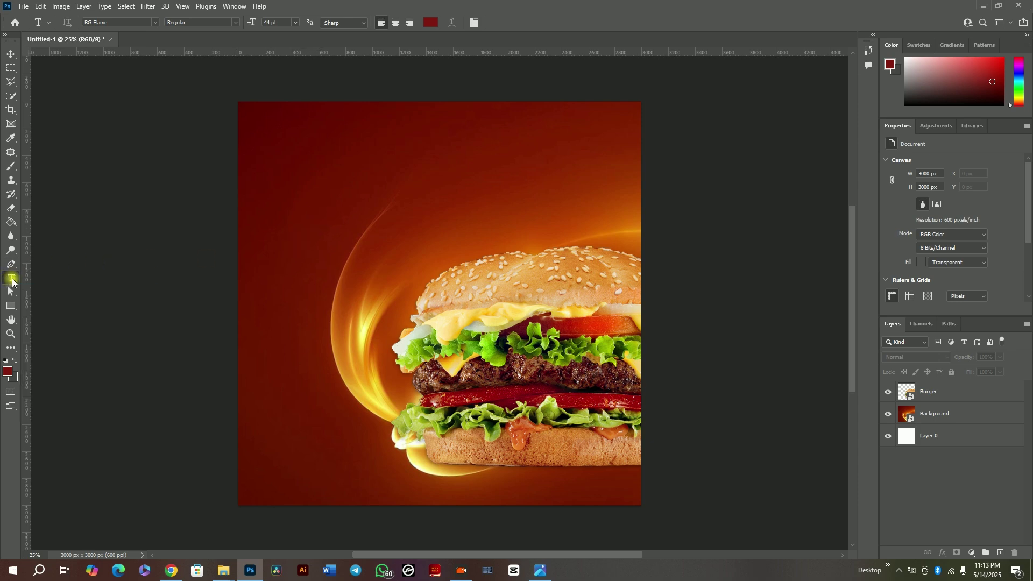
click(11, 54)
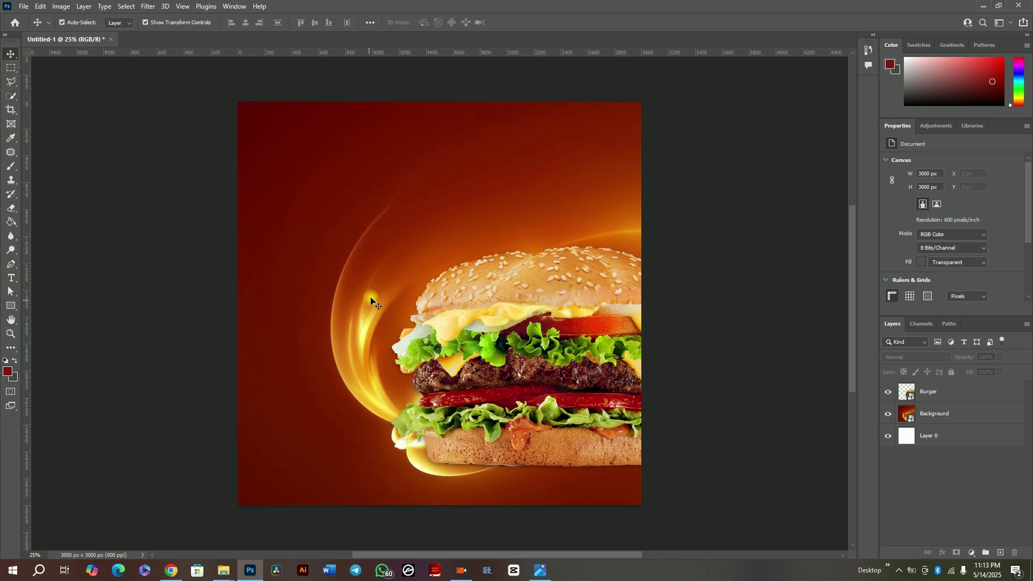
click(11, 278)
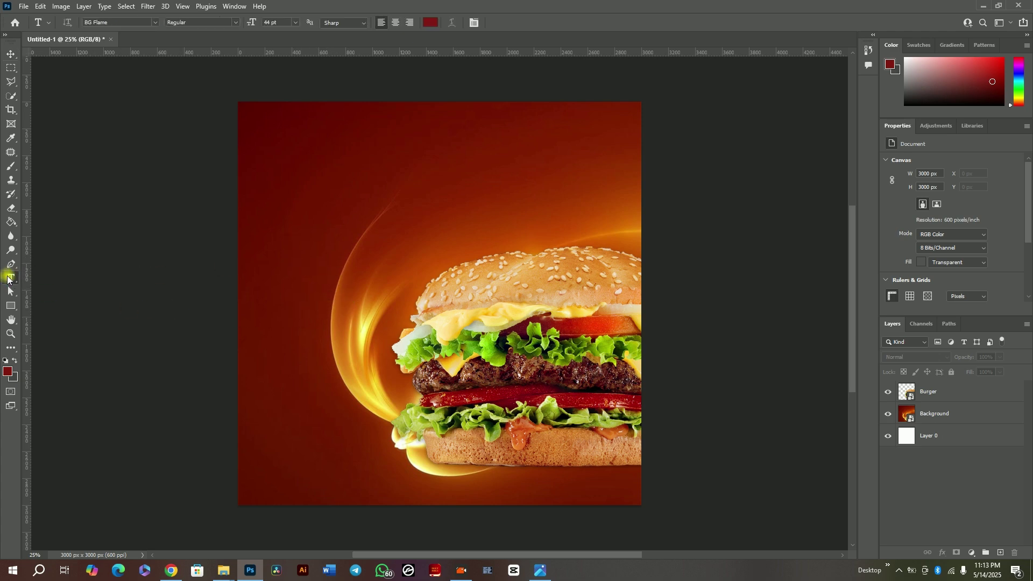
click(325, 198)
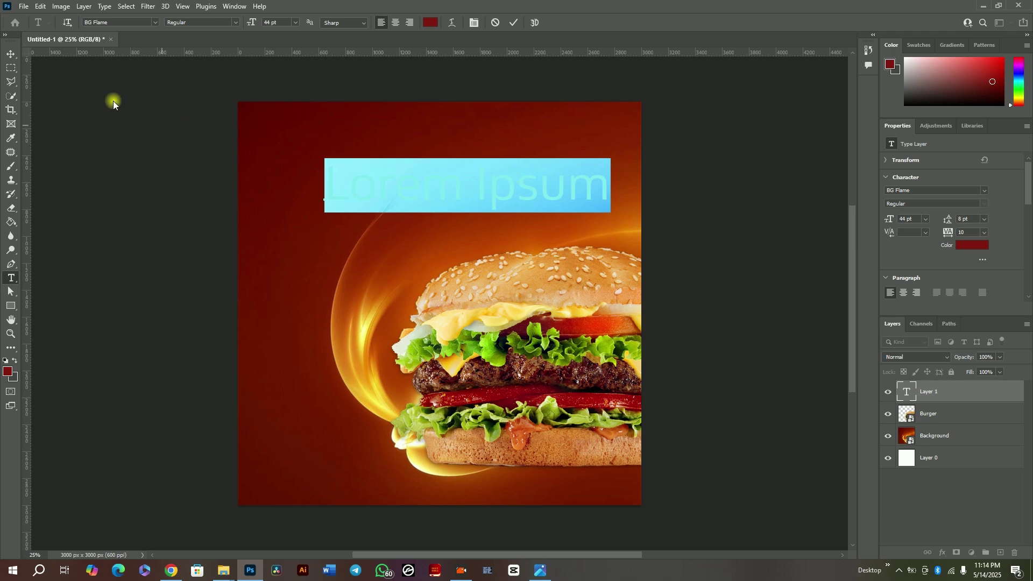
click(513, 24)
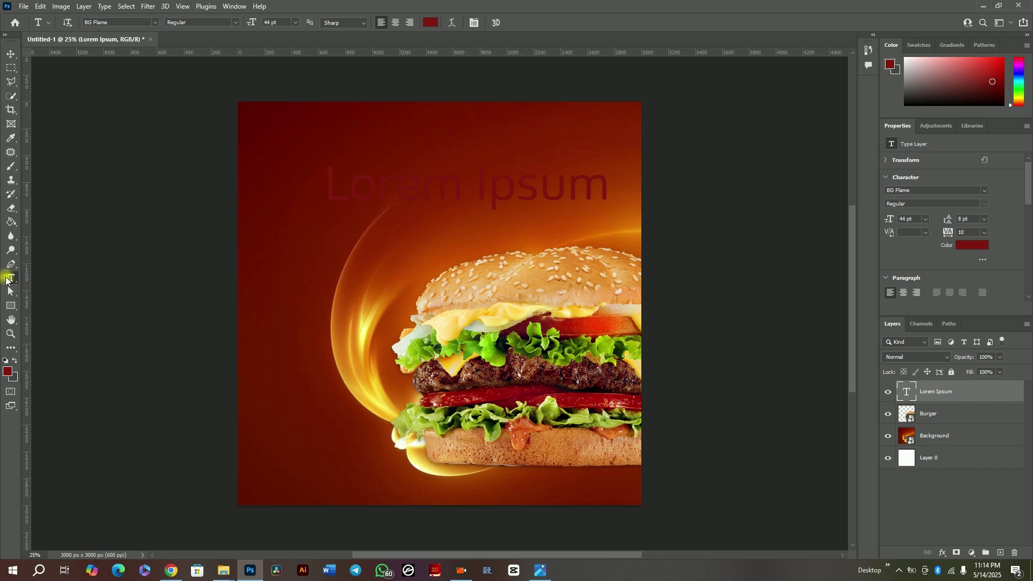
Change the font of the whole Lorem Ipsum text to Bega
drag(325, 187, 725, 199)
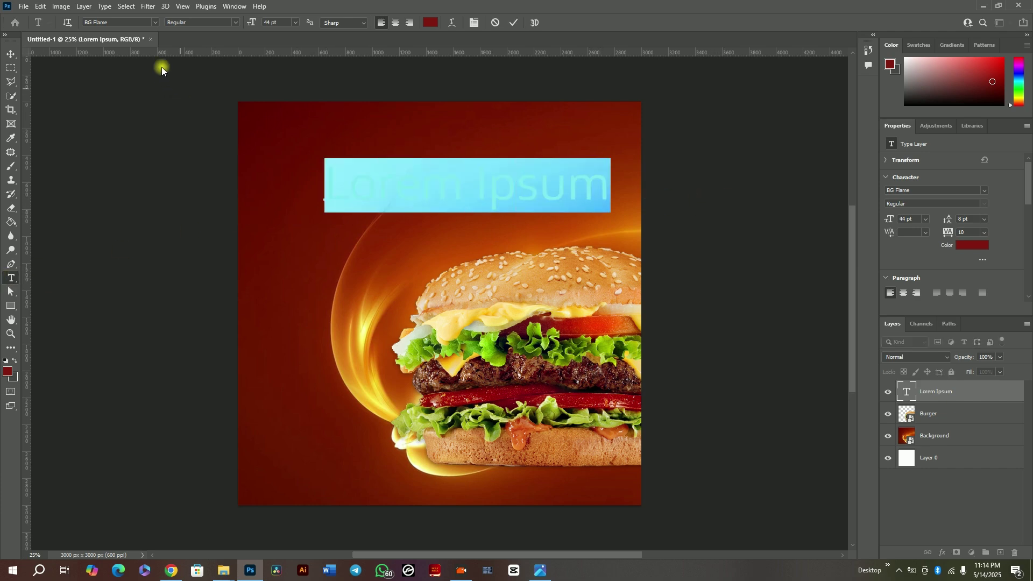
click(156, 24)
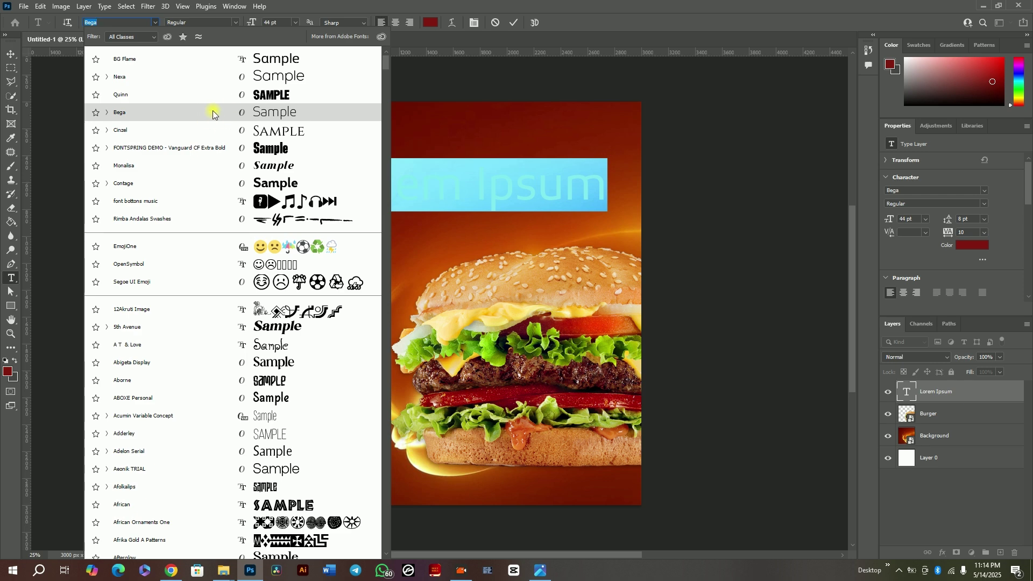
click(213, 113)
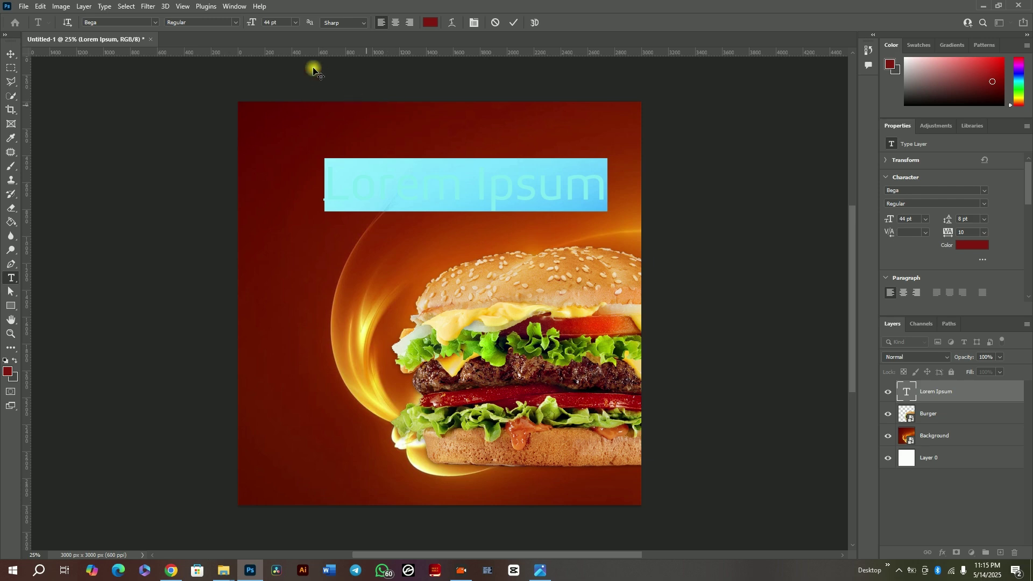
Set the Lorem Ipsum text size to 36 pt, and enlarge it to 52 pt
click(296, 23)
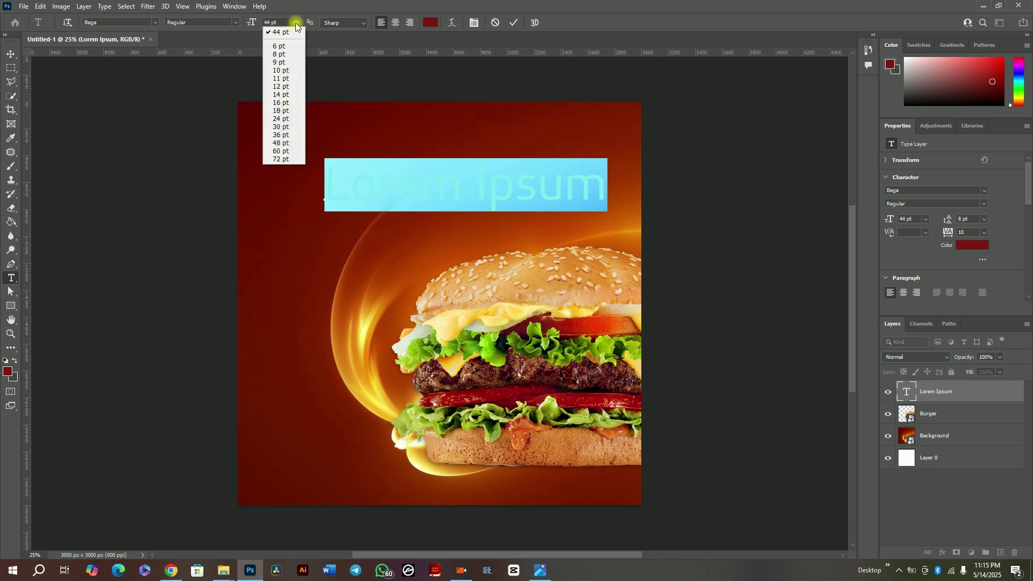
click(277, 134)
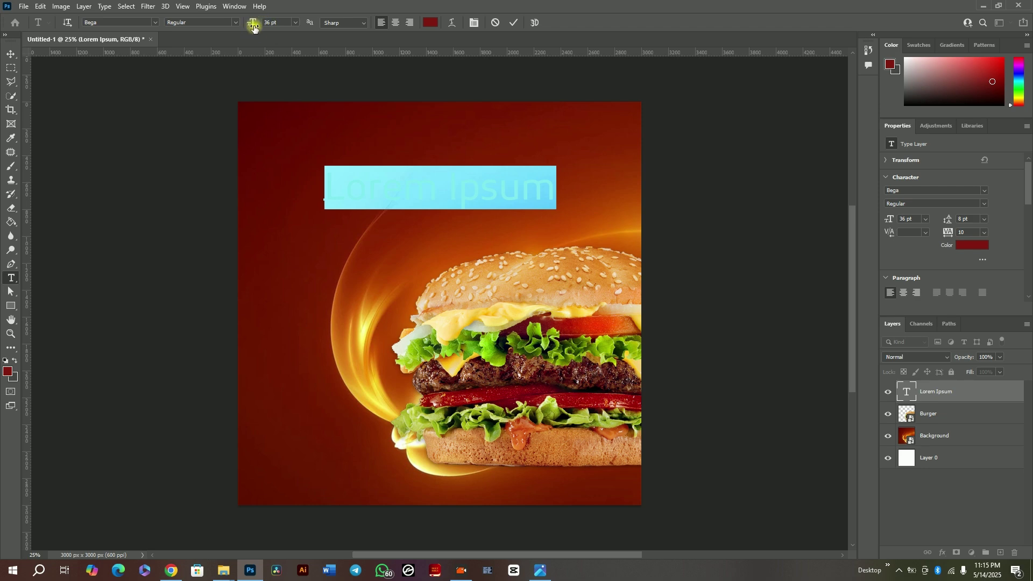
mouse_move(250, 23)
mouse_down()
mouse_move(274, 23)
mouse_move(262, 24)
mouse_up()
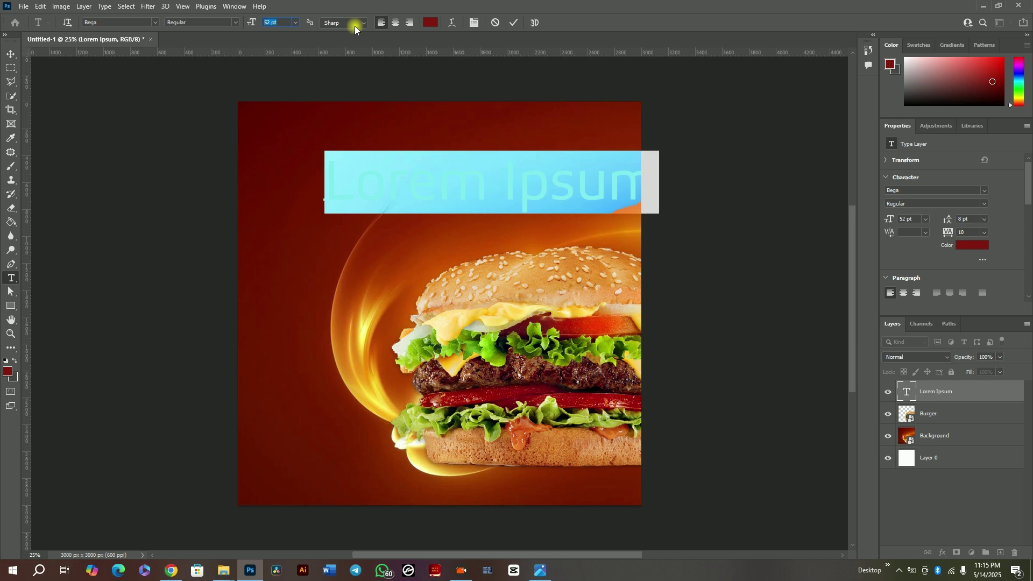
Try centre and left alignment on the Lorem Ipsum text, and right-align it
click(397, 23)
click(383, 23)
click(411, 30)
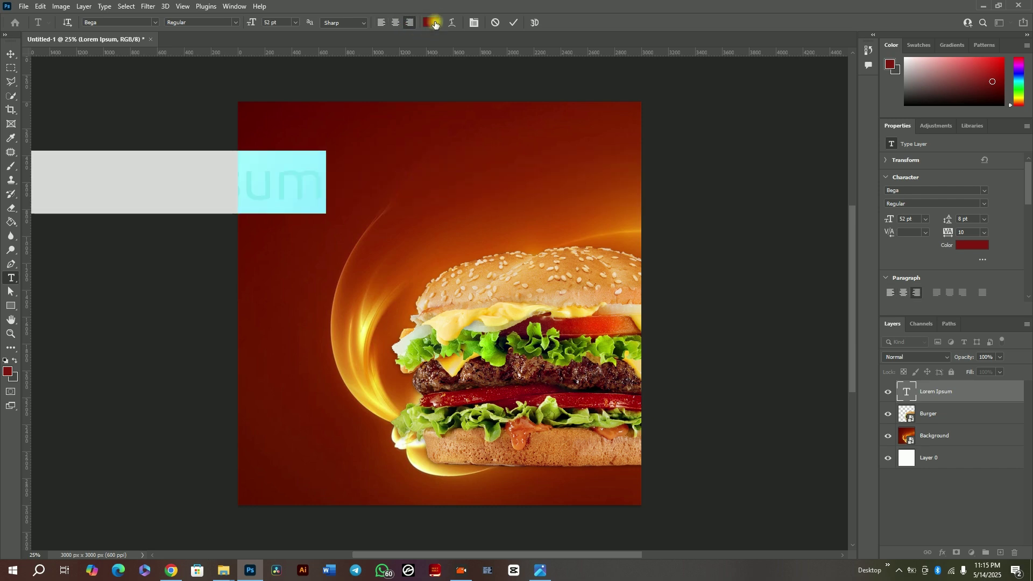
Try green and teal for the Lorem Ipsum text, set its colour to white, and commit the text edit
click(430, 23)
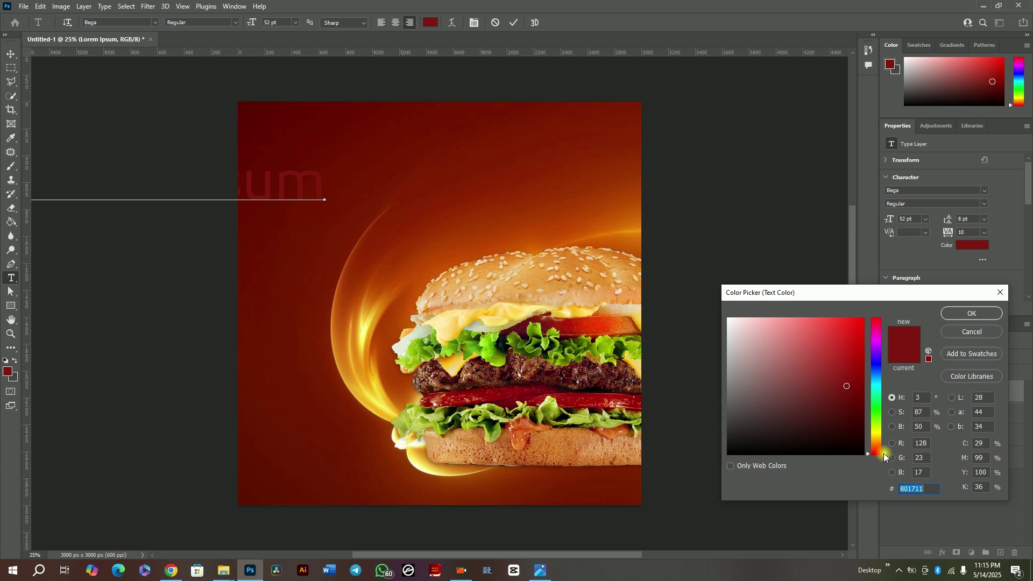
drag(884, 453, 878, 396)
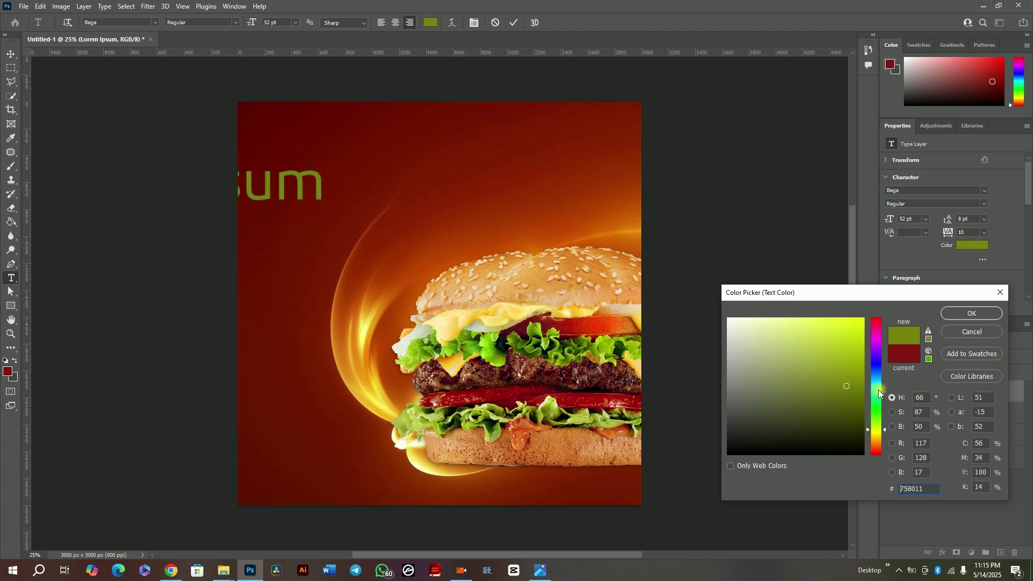
click(876, 386)
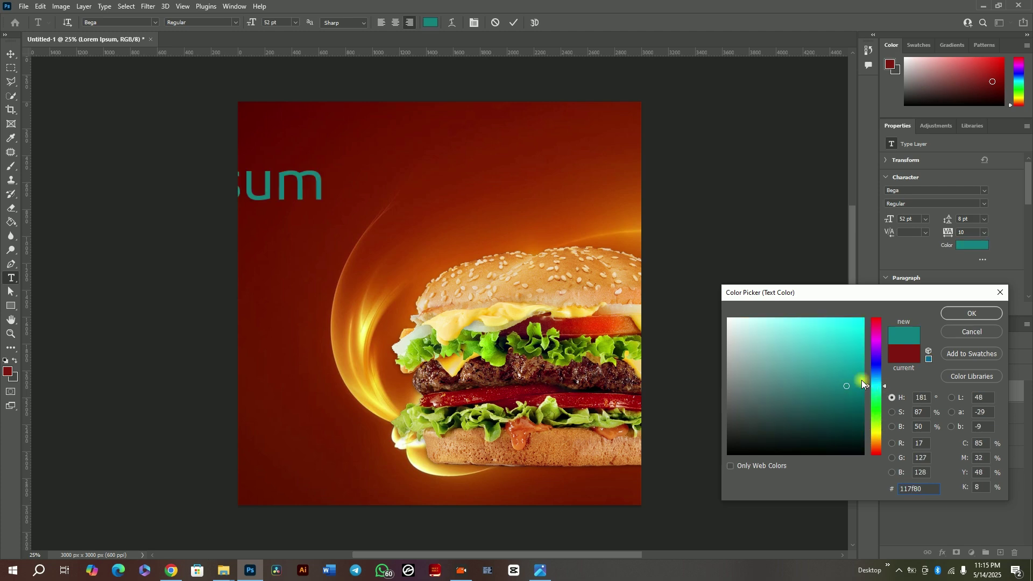
mouse_move(844, 425)
mouse_down()
mouse_move(811, 392)
mouse_move(828, 357)
mouse_move(849, 355)
mouse_move(825, 417)
mouse_move(841, 364)
mouse_move(809, 392)
mouse_move(791, 380)
mouse_move(812, 392)
mouse_up()
mouse_move(763, 349)
mouse_down()
mouse_move(737, 323)
mouse_move(719, 323)
mouse_move(703, 300)
mouse_move(738, 328)
mouse_move(710, 299)
mouse_up()
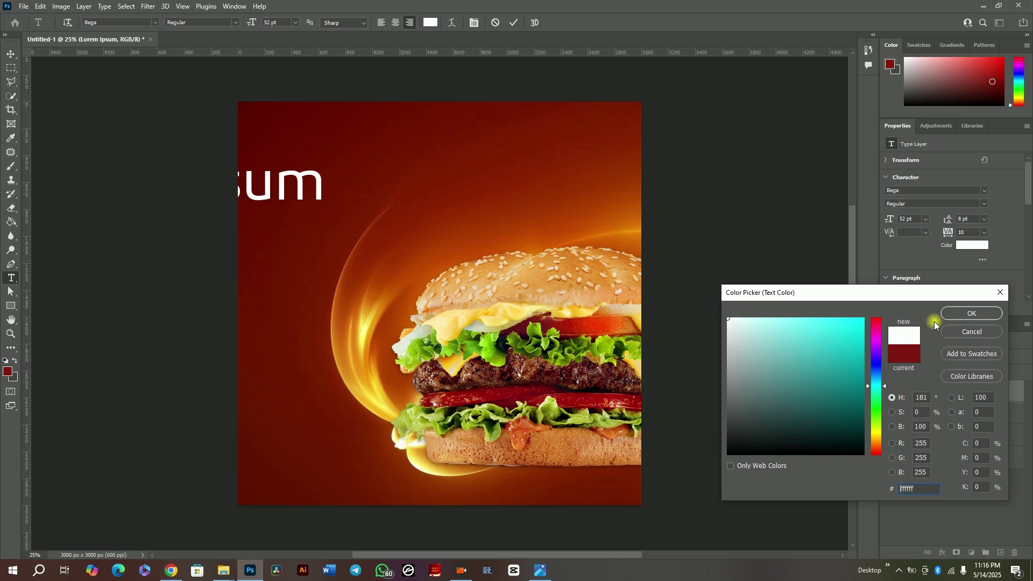
mouse_move(877, 353)
mouse_down()
mouse_move(882, 330)
mouse_move(875, 356)
mouse_move(842, 351)
mouse_move(770, 396)
mouse_move(818, 410)
mouse_move(845, 394)
mouse_move(796, 333)
mouse_move(788, 362)
mouse_move(849, 345)
mouse_move(807, 359)
mouse_move(705, 300)
mouse_up()
click(881, 432)
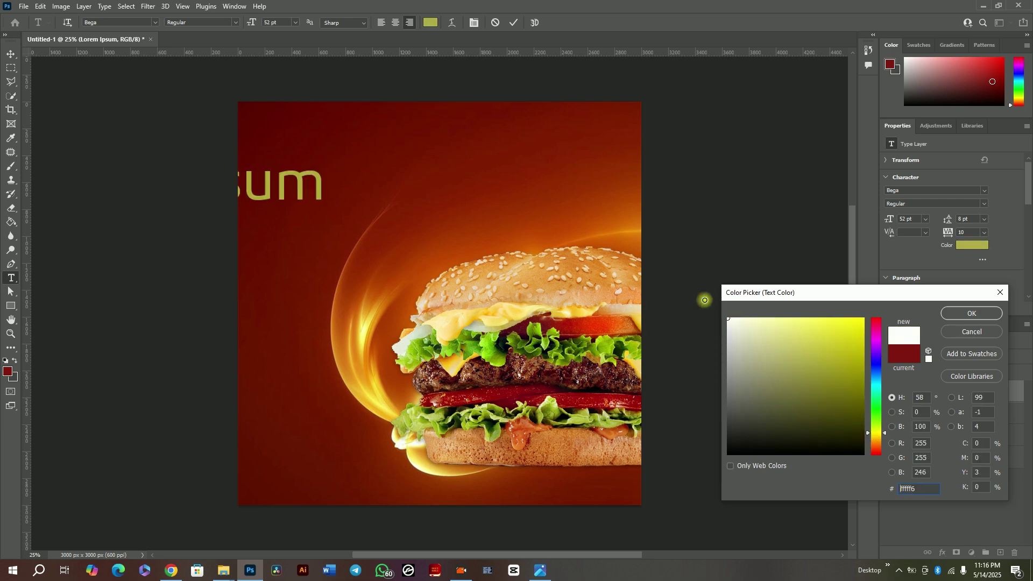
click(970, 314)
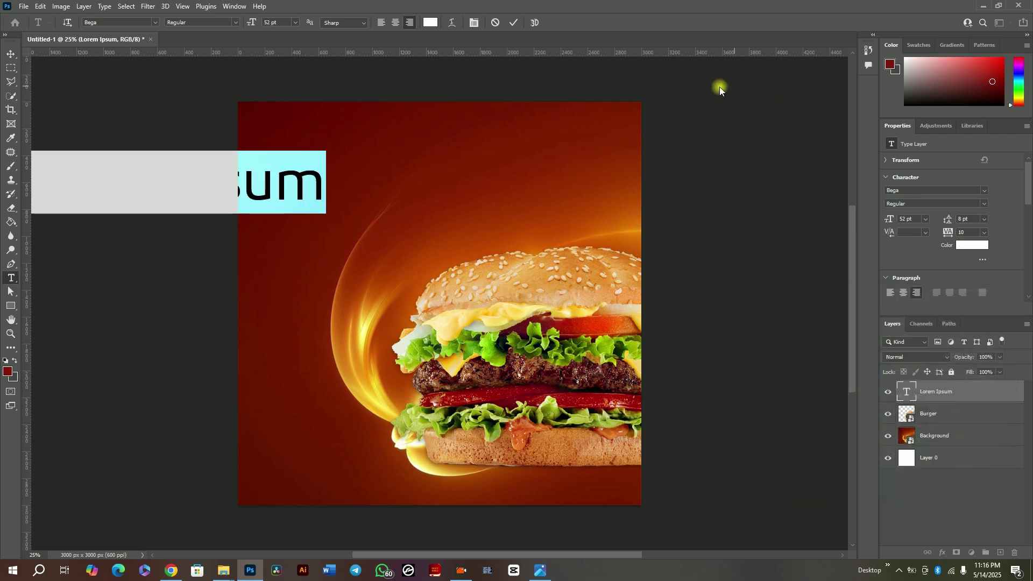
click(513, 24)
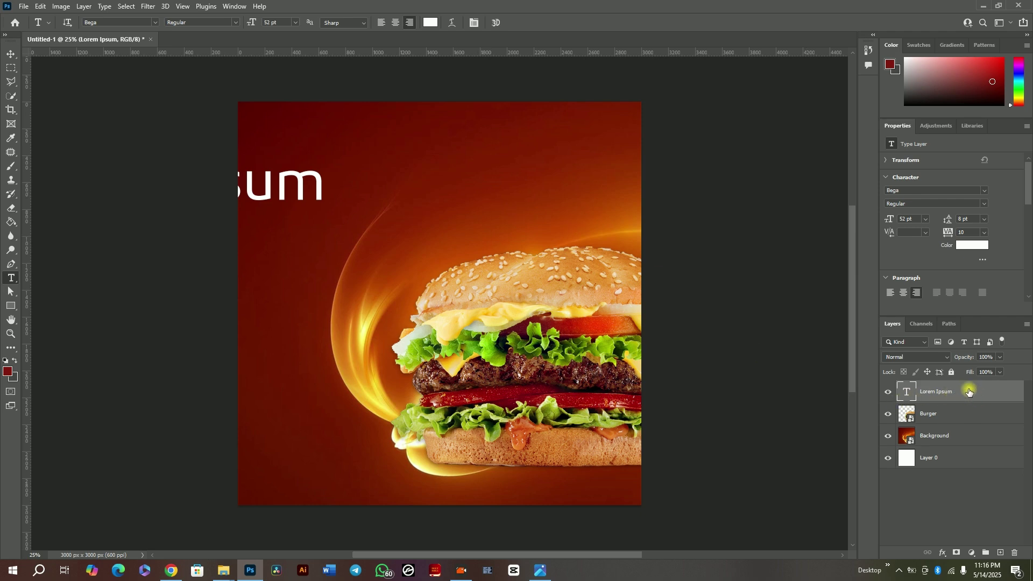
Move the Lorem Ipsum text fully onto the canvas above the burger with the Move Tool, and nudge it slightly to the left
click(12, 55)
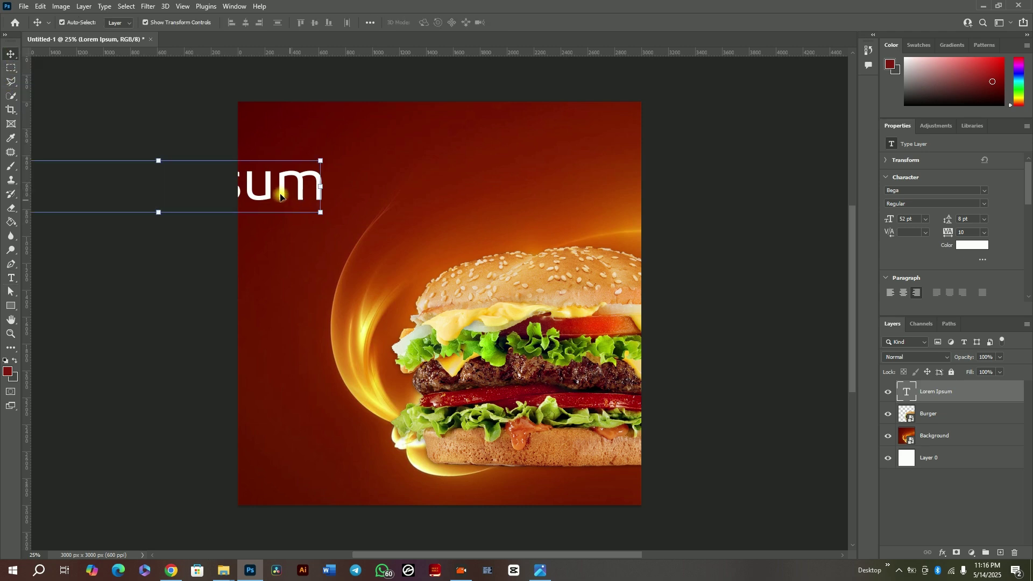
drag(269, 191, 582, 185)
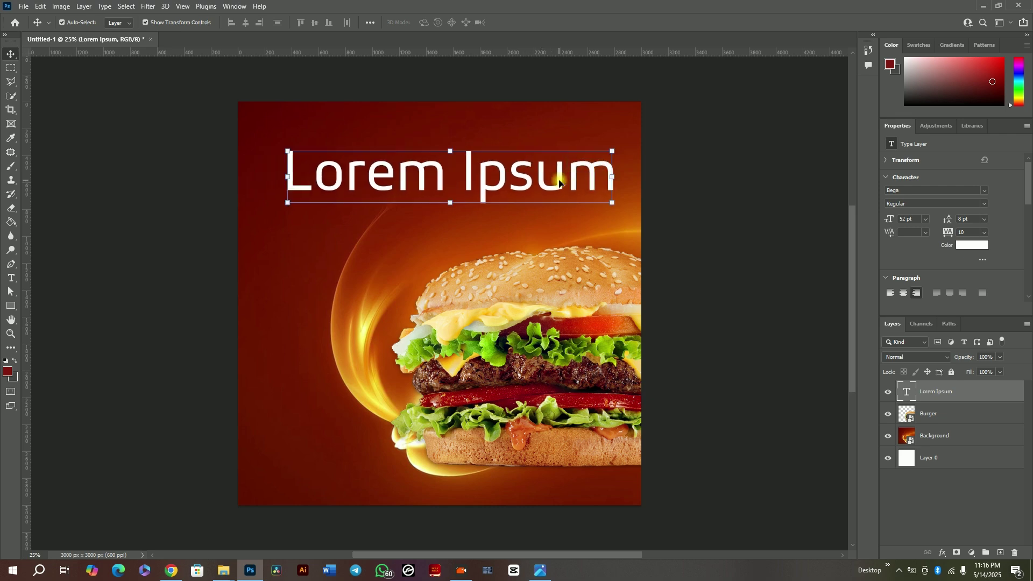
key(Left)
key(Left)
key(Left)
key(Left)
key(Left)
key(Left)
key(Left)
key(Left)
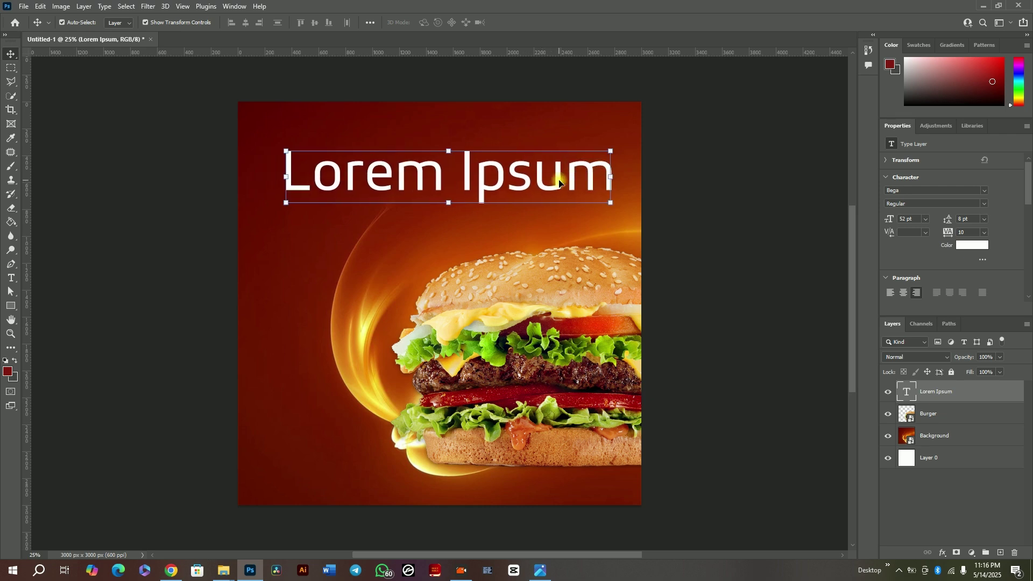
key(Left)
key(Left)
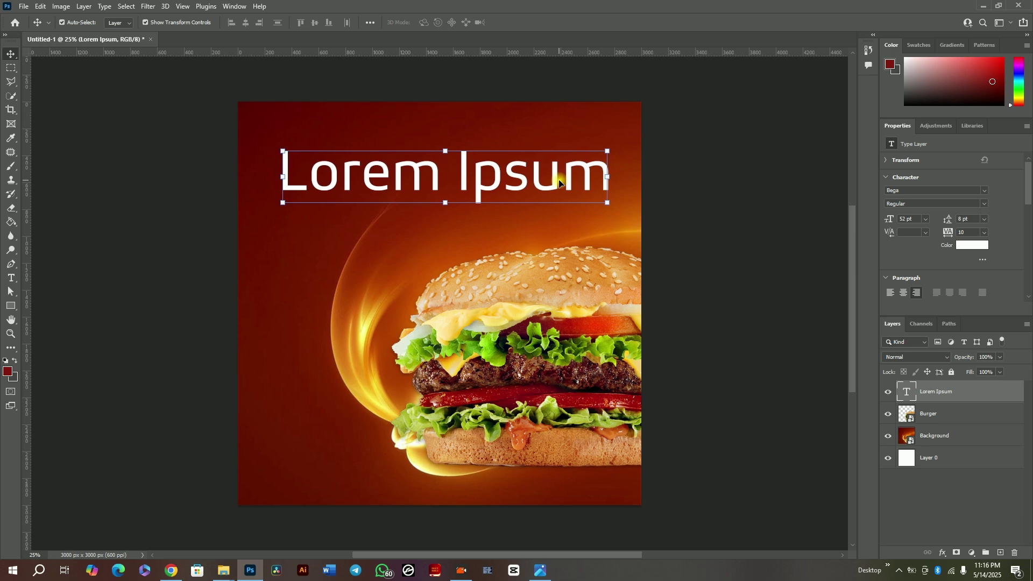
key(Right)
key(Right)
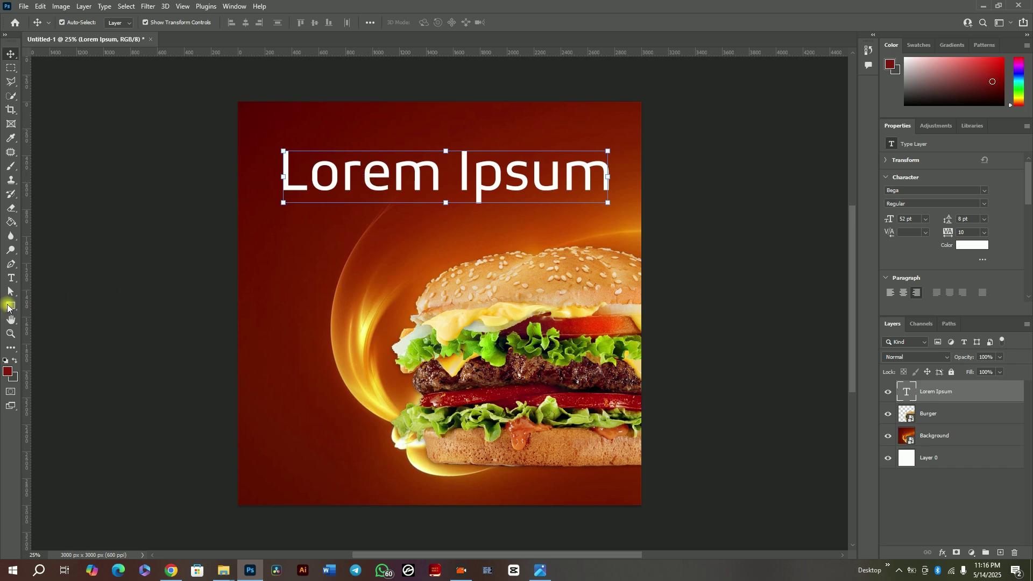
Check the wording in the reference image Flyer 1.jpg, and replace the Lorem Ipsum text with "Burger" and "Party" on two lines
click(11, 278)
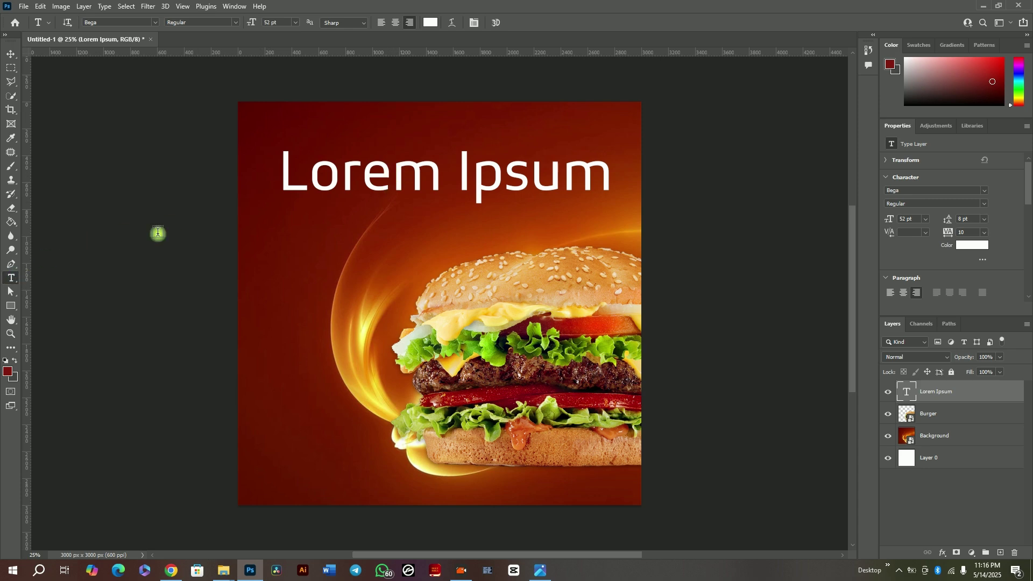
click(337, 171)
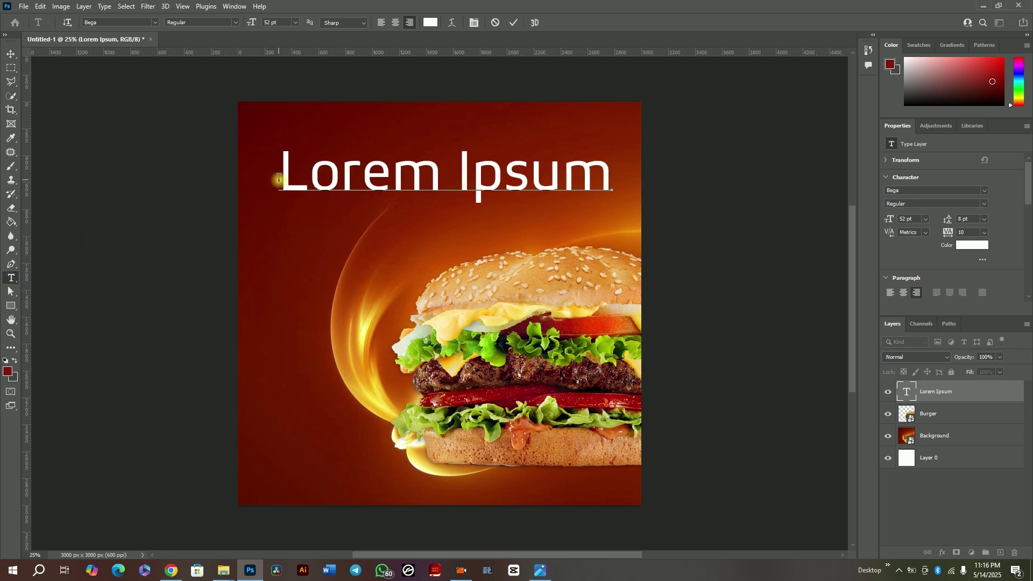
drag(278, 175, 710, 236)
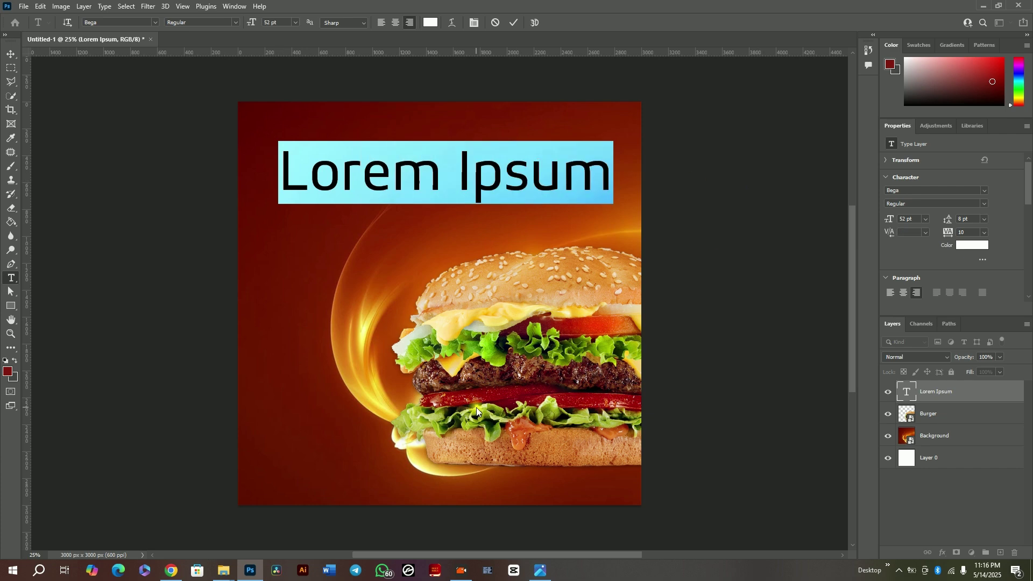
click(540, 571)
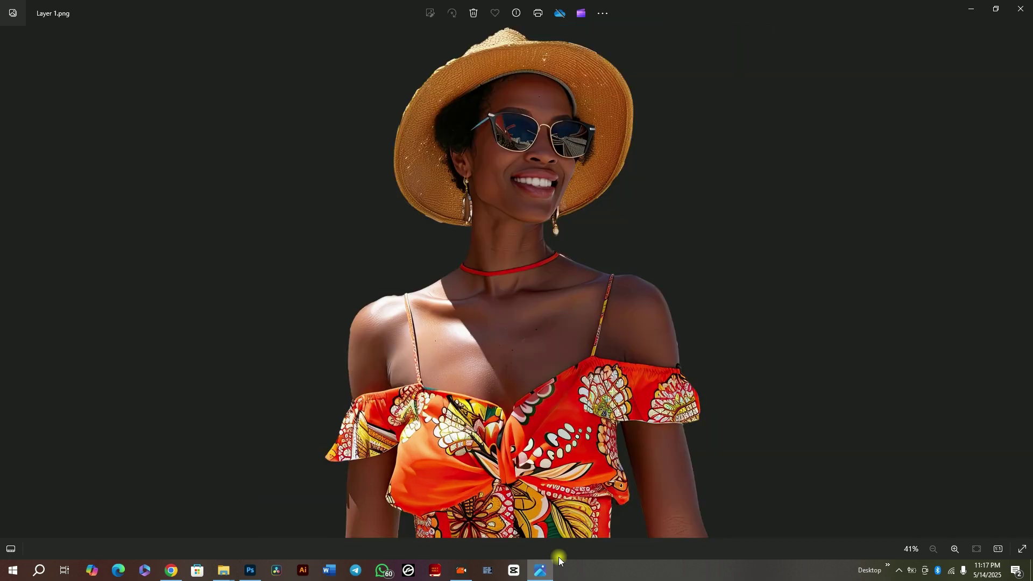
key(Left)
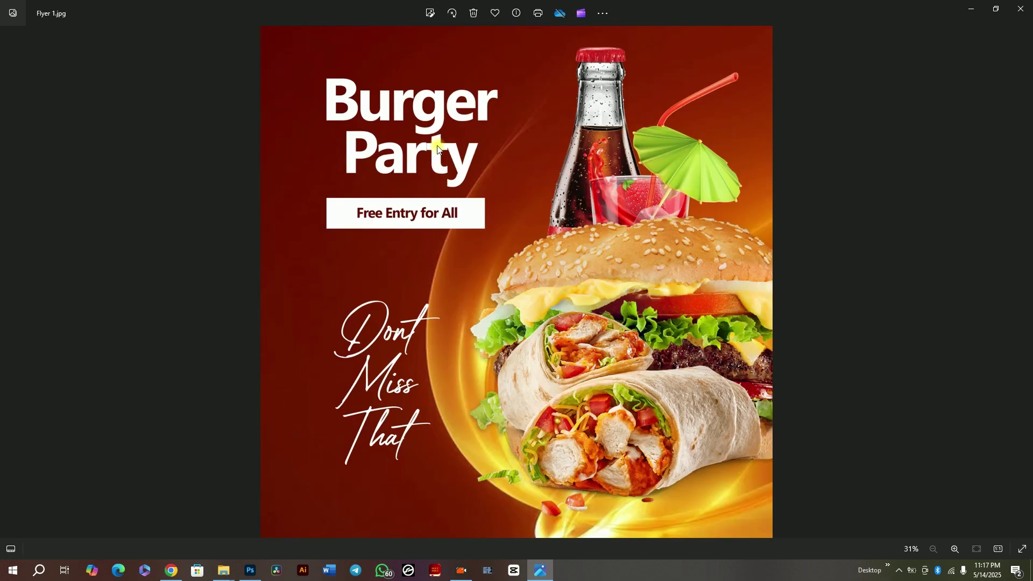
click(971, 9)
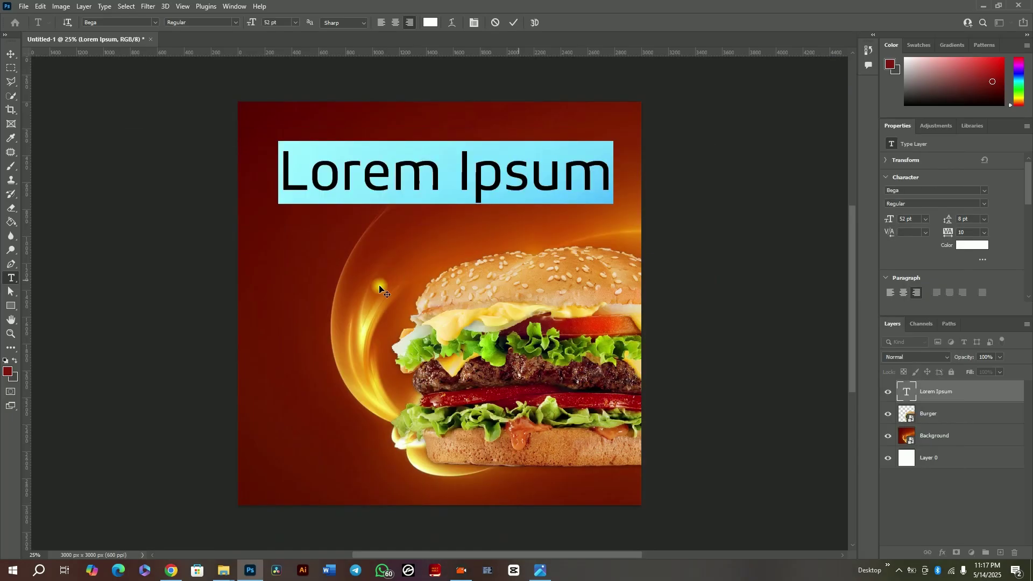
text(Burger)
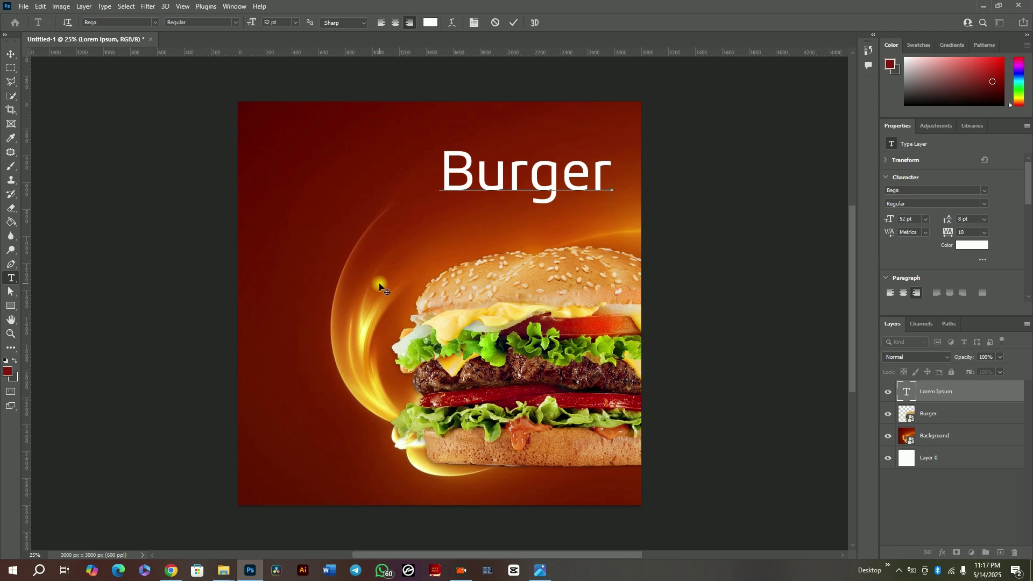
text(Pa)
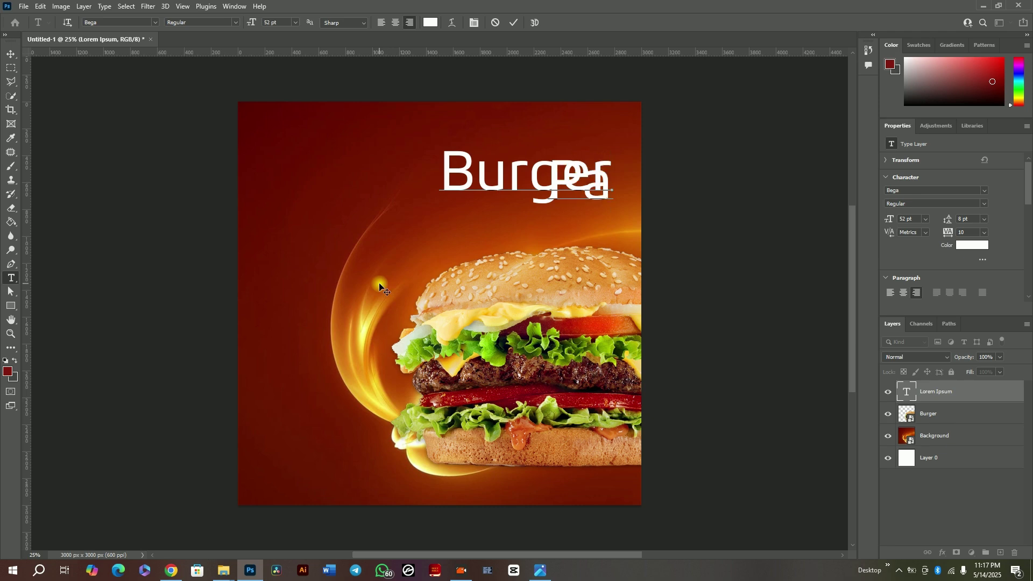
text(rty)
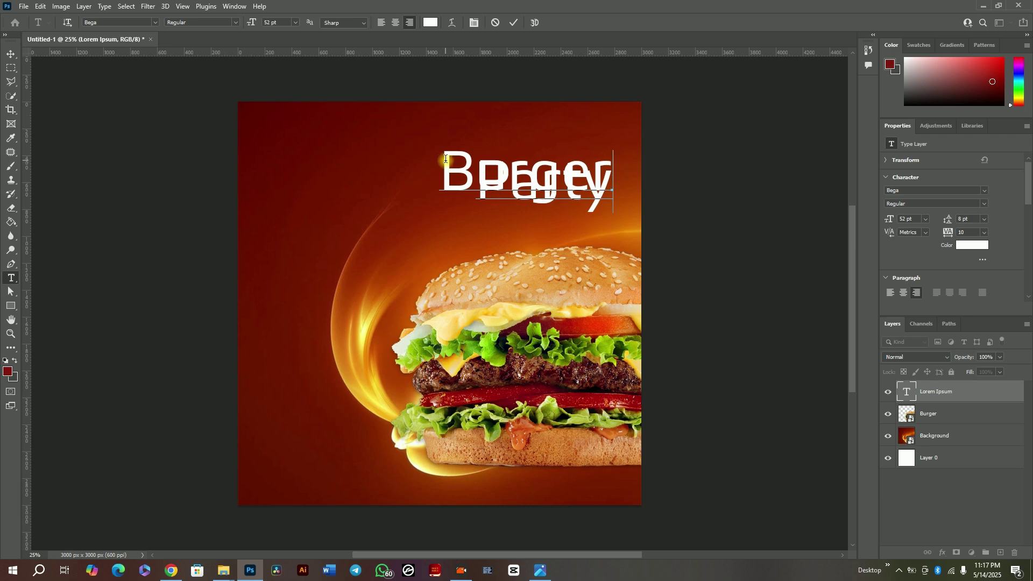
Select both lines of the Burger Party text, try centre and left alignment, and return it to right alignment
drag(492, 219, 669, 293)
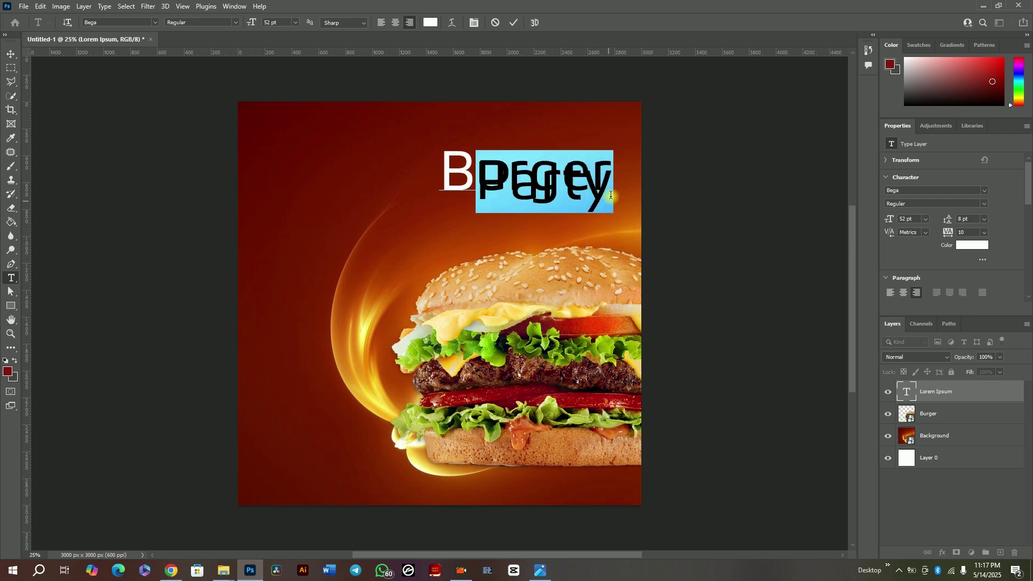
drag(611, 196, 377, 100)
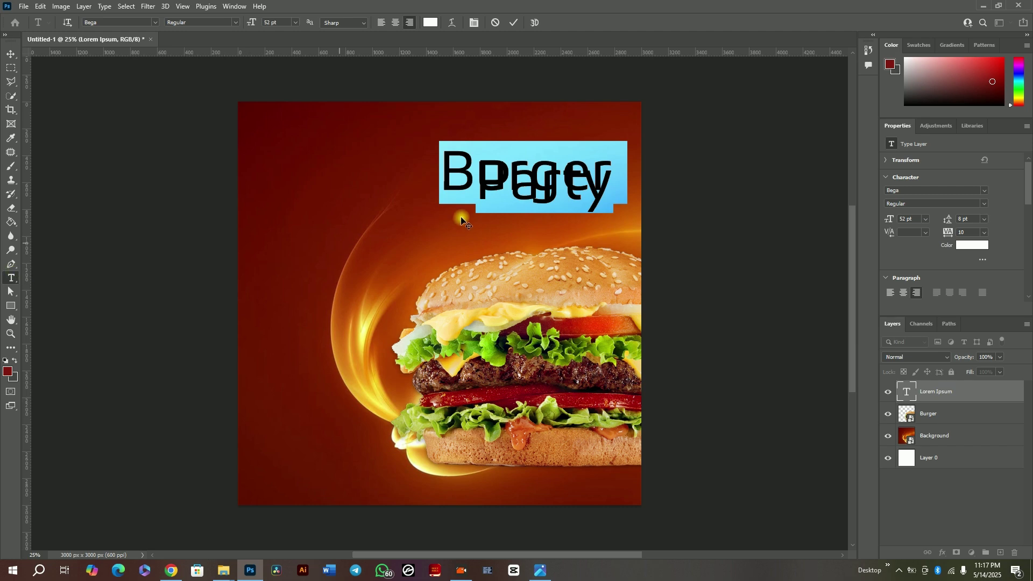
click(467, 178)
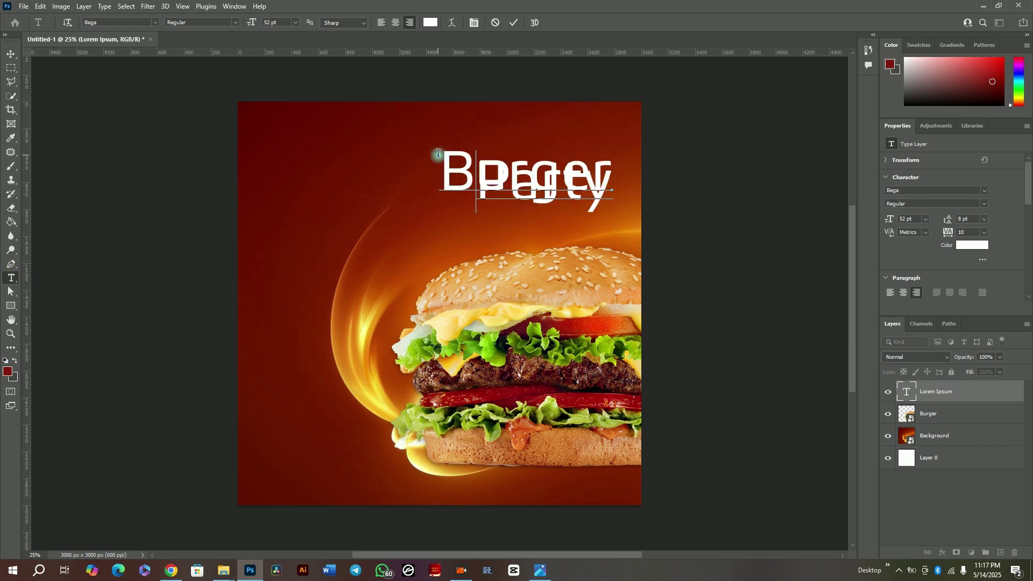
drag(469, 167, 385, 109)
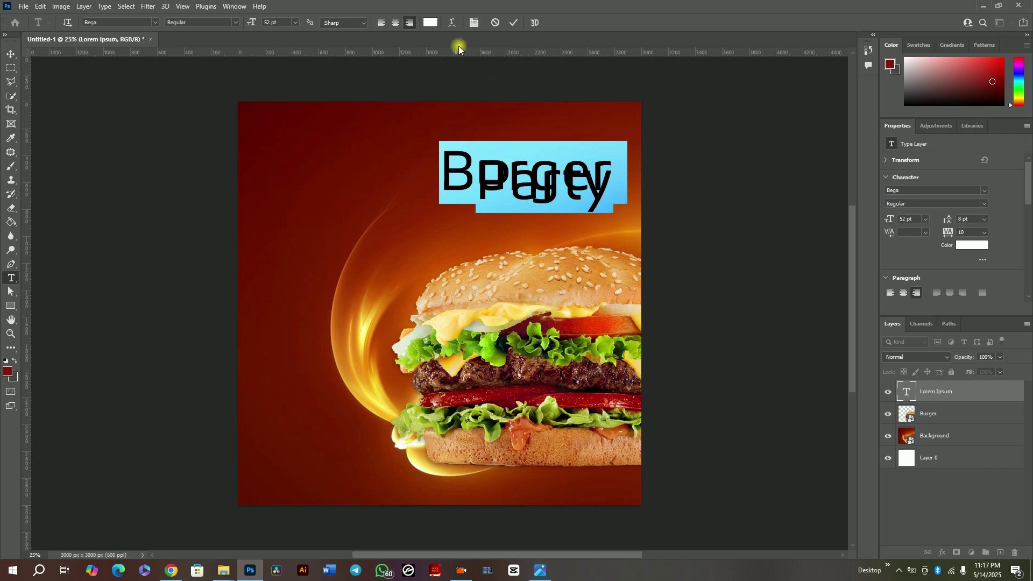
click(391, 25)
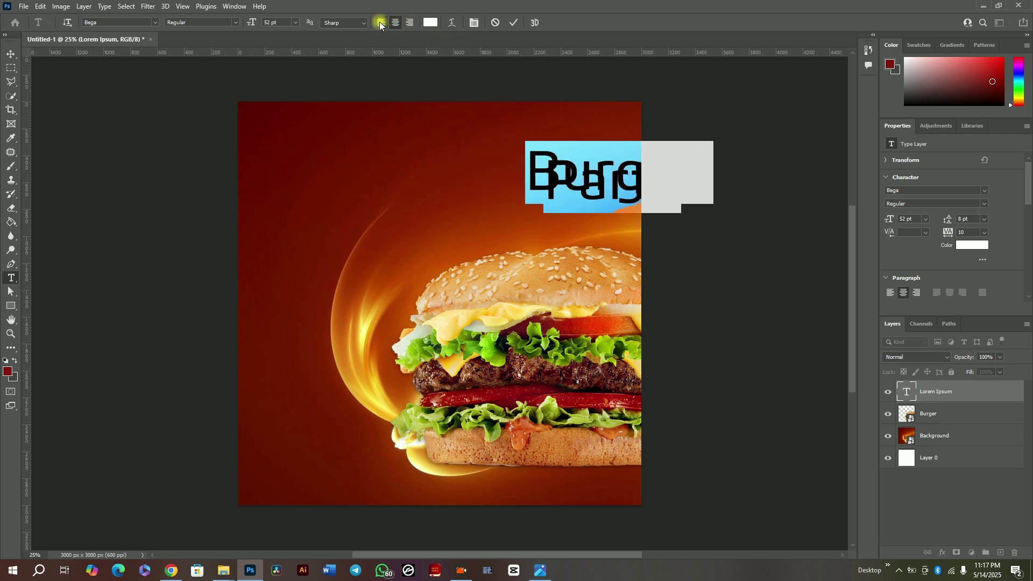
click(379, 21)
click(394, 23)
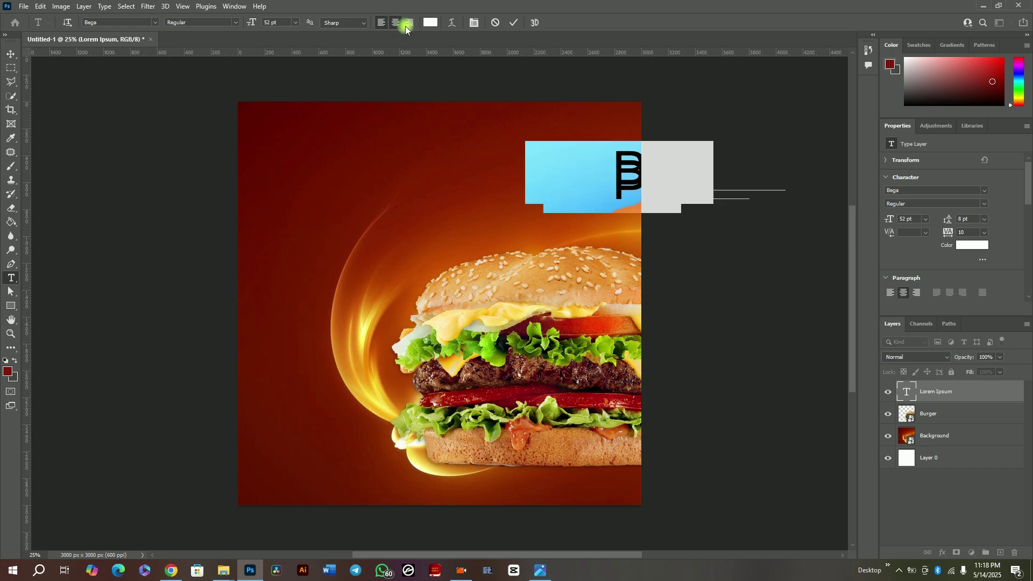
click(410, 24)
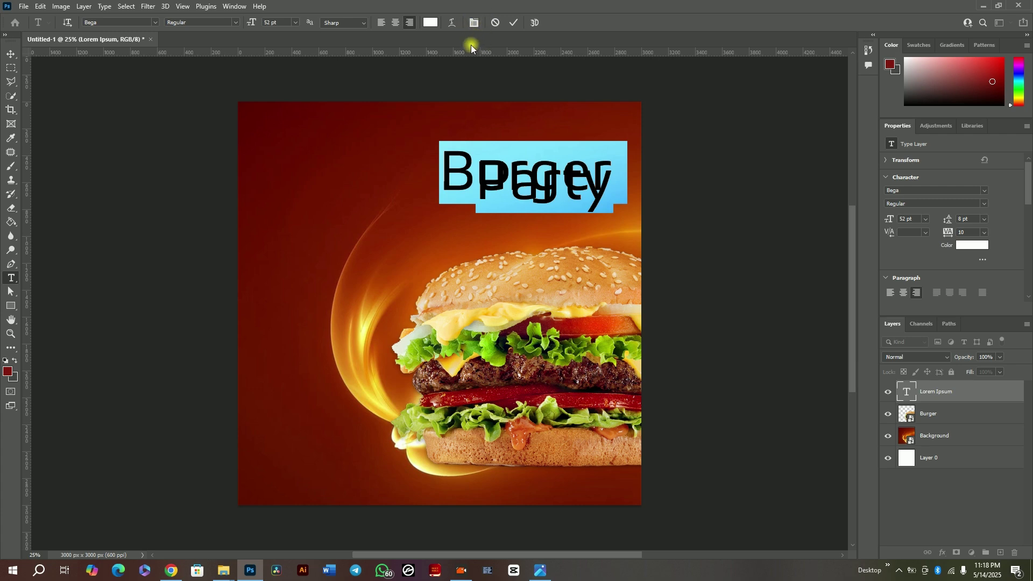
Enlarge the Burger Party text to 68 pt, try 200 pt, and reduce it to 75 pt in the character settings
click(474, 24)
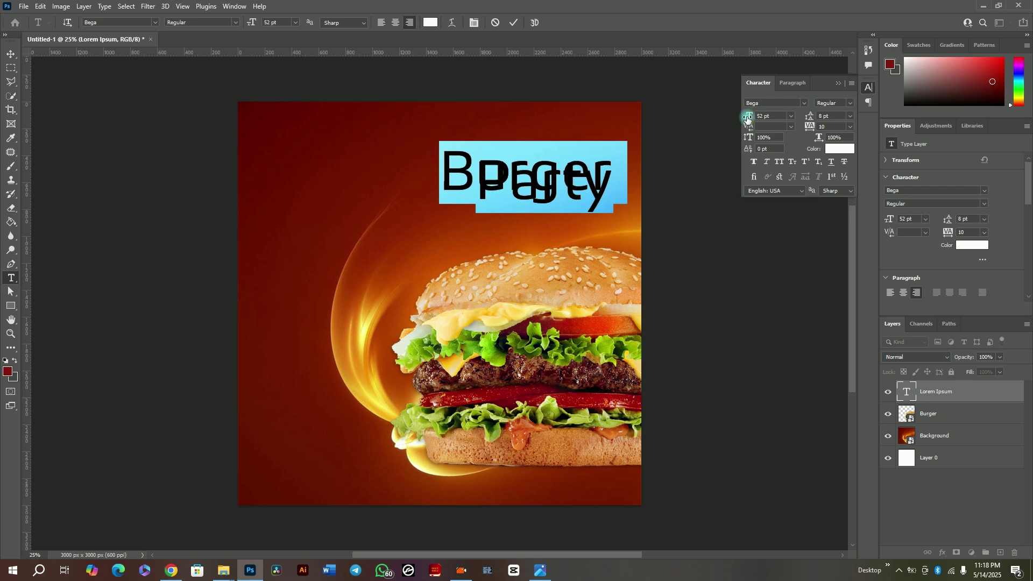
drag(748, 120, 757, 118)
click(790, 116)
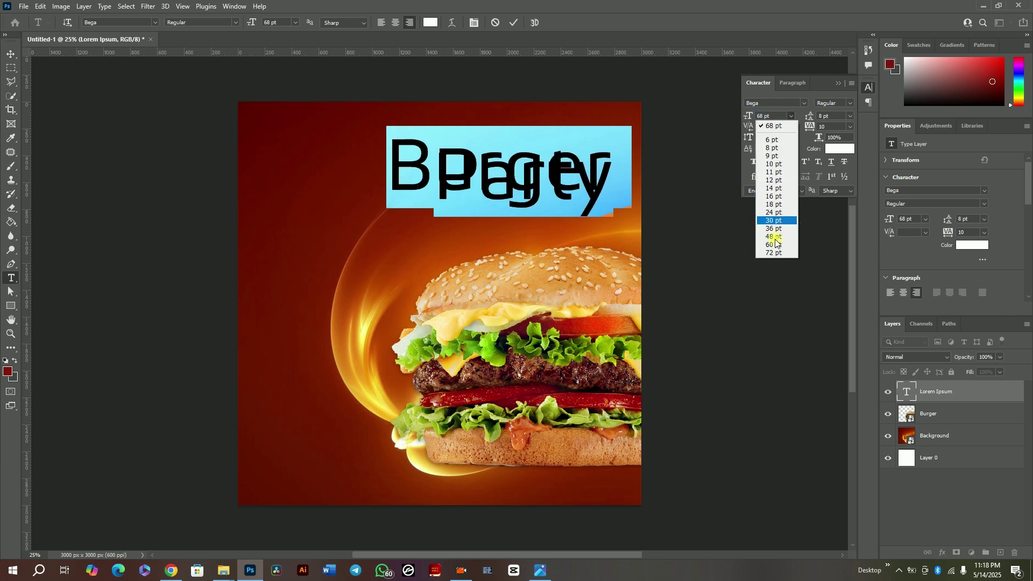
click(764, 115)
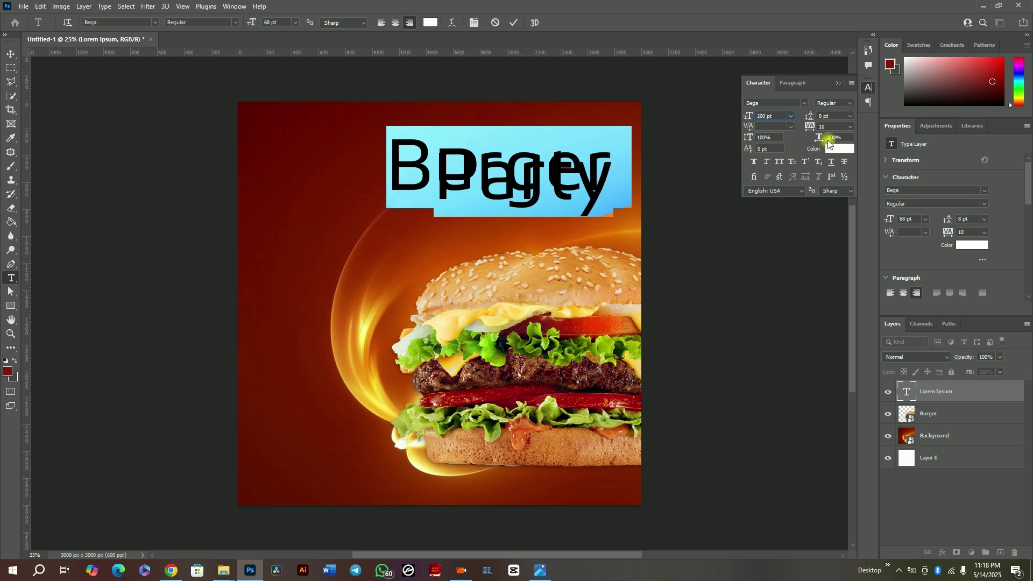
key(Return)
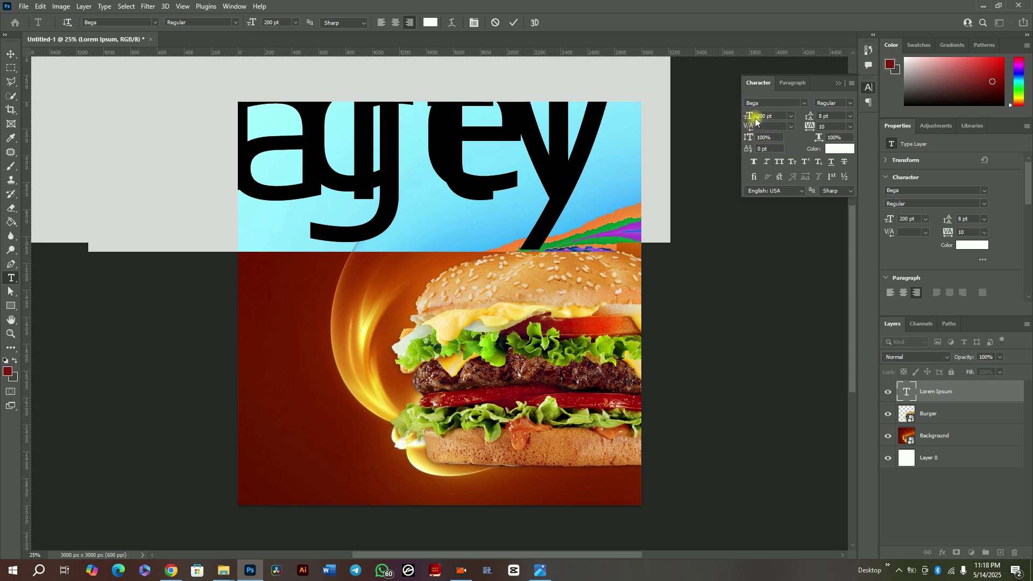
drag(752, 119, 681, 108)
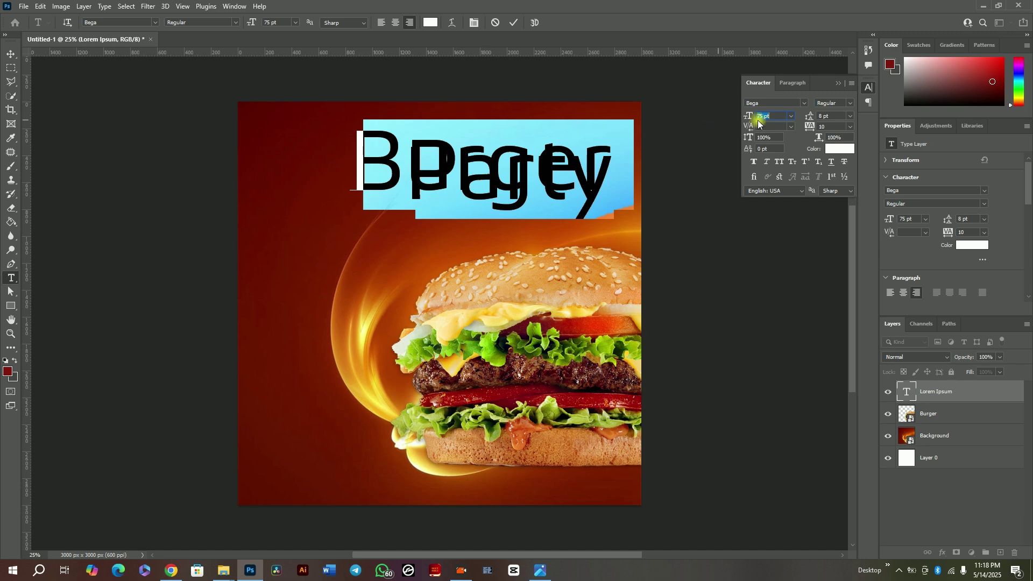
click(803, 103)
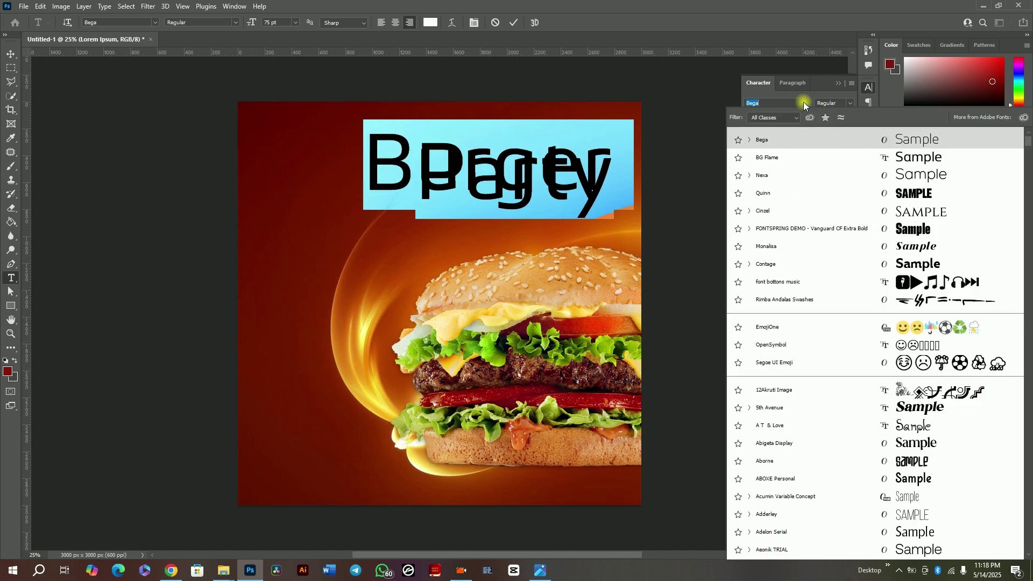
click(804, 103)
click(803, 103)
click(804, 103)
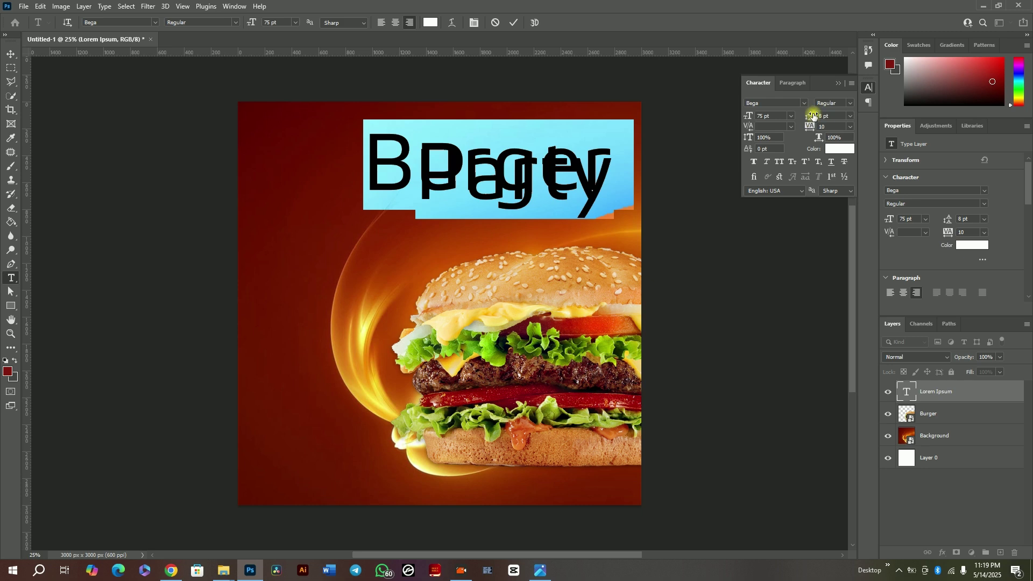
Try 16 pt leading on the Burger Party text, increase it to 64 pt, and tighten the tracking to -70
click(849, 118)
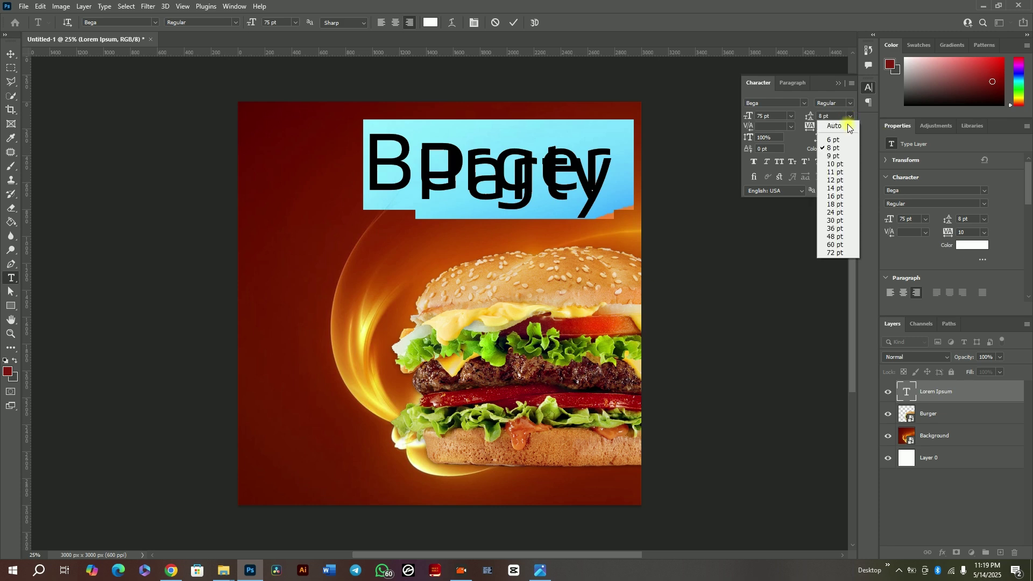
click(830, 197)
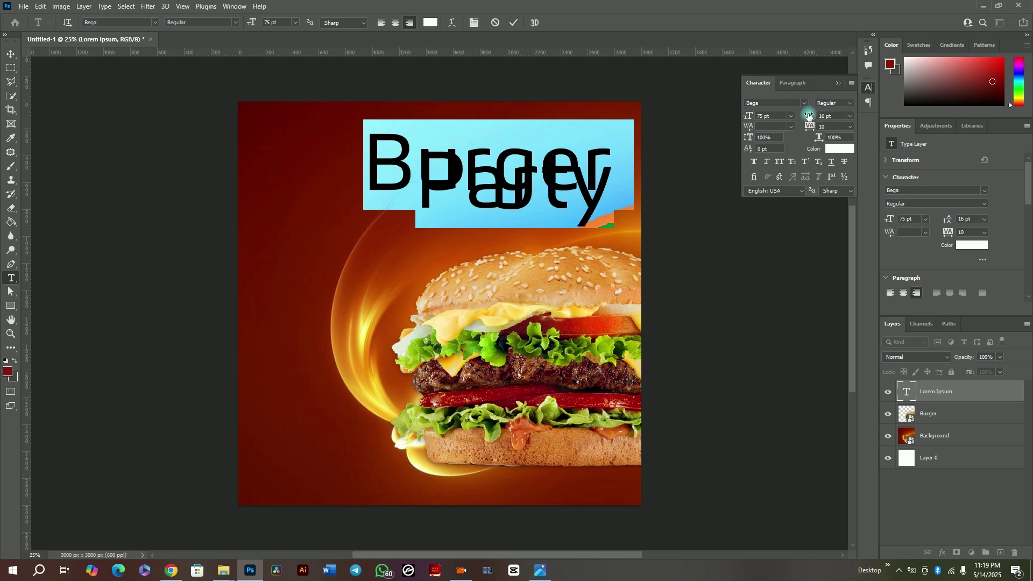
drag(809, 116, 832, 120)
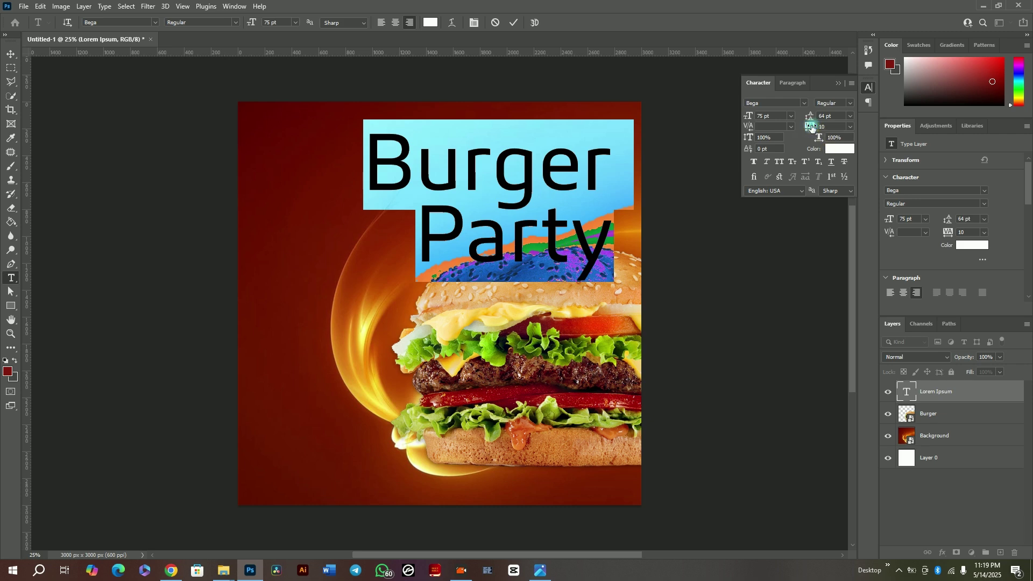
mouse_move(813, 126)
mouse_down()
mouse_move(828, 124)
mouse_move(809, 126)
mouse_up()
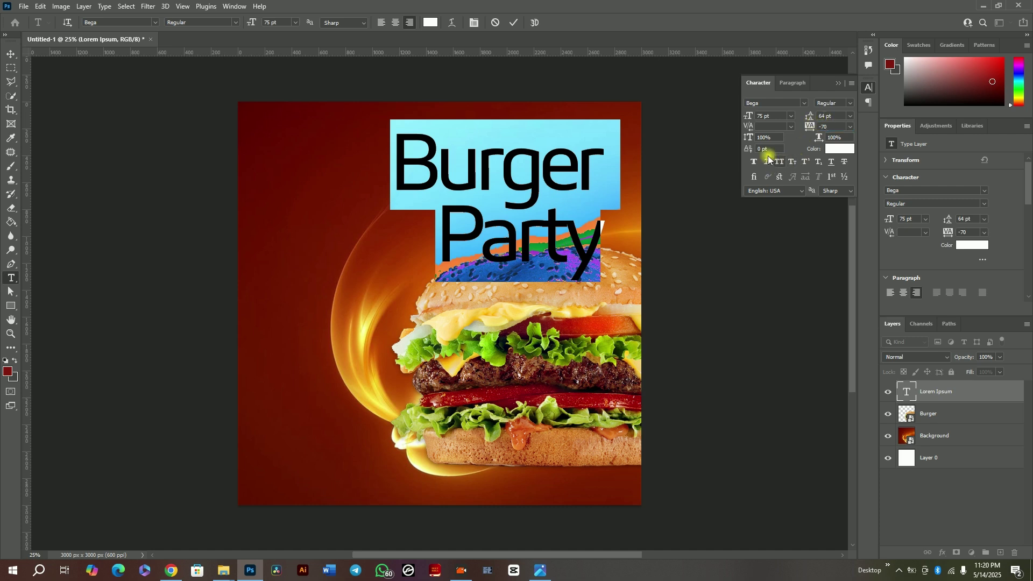
Underline the Burger Party text, remove the underline again, and commit the text edits
click(832, 163)
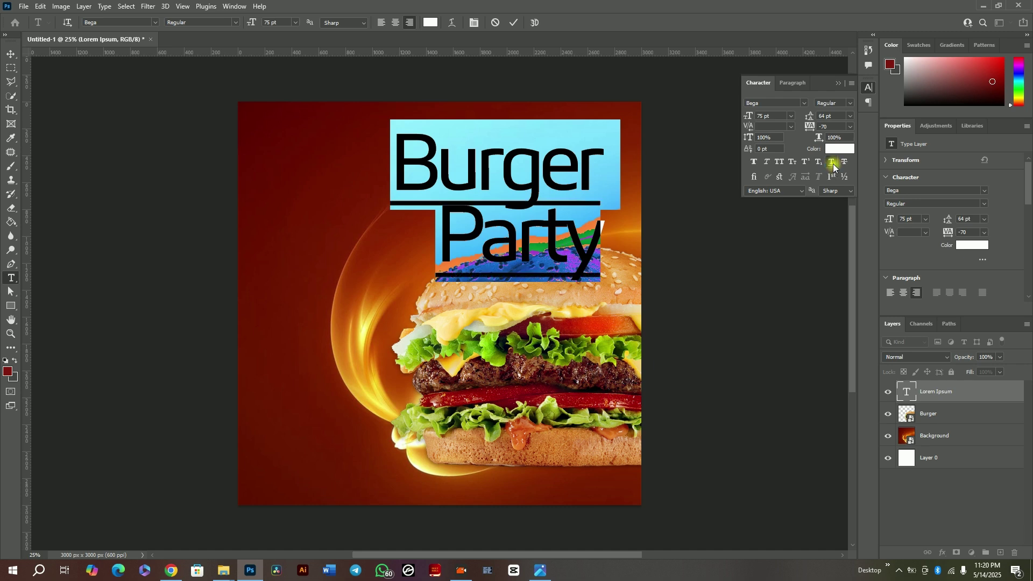
click(833, 165)
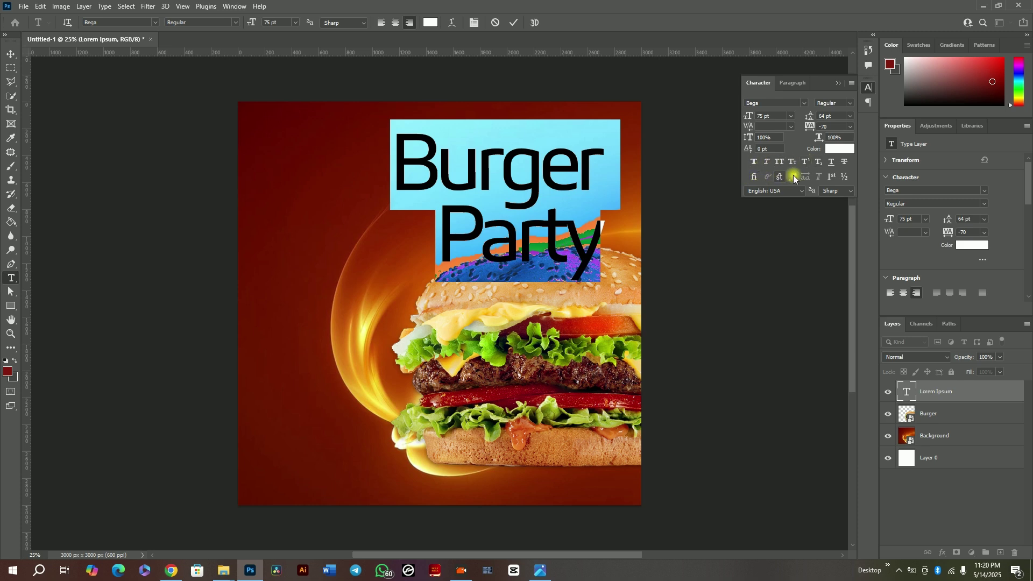
click(759, 178)
click(511, 22)
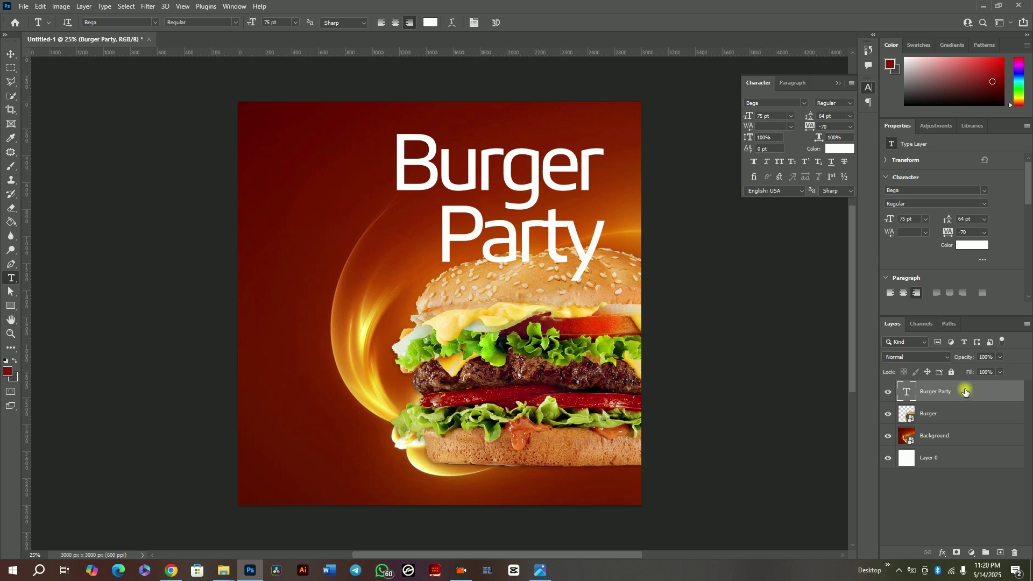
Move the Burger Party text toward the canvas's left side, and left-align both of its lines
click(11, 54)
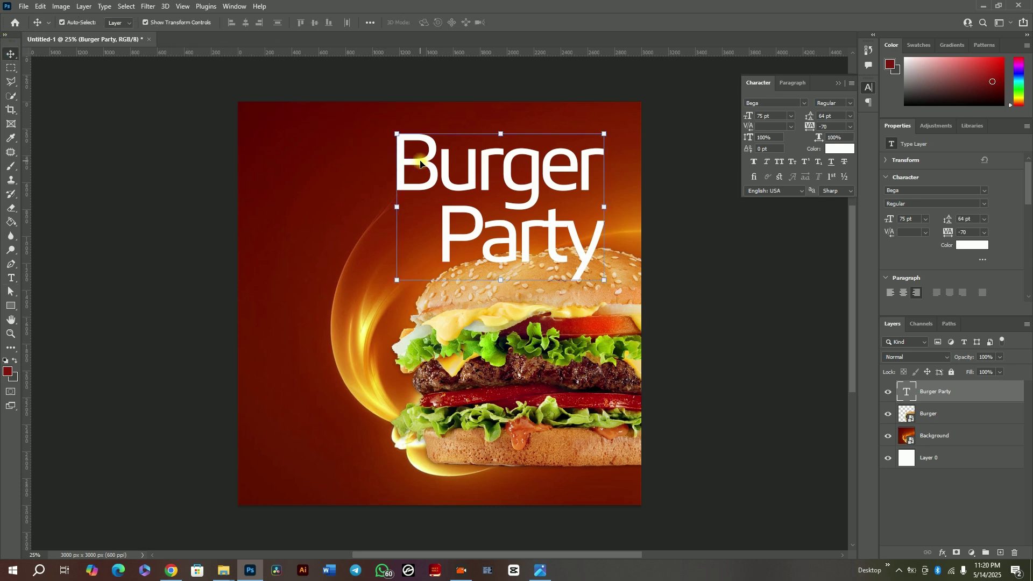
drag(420, 162, 318, 162)
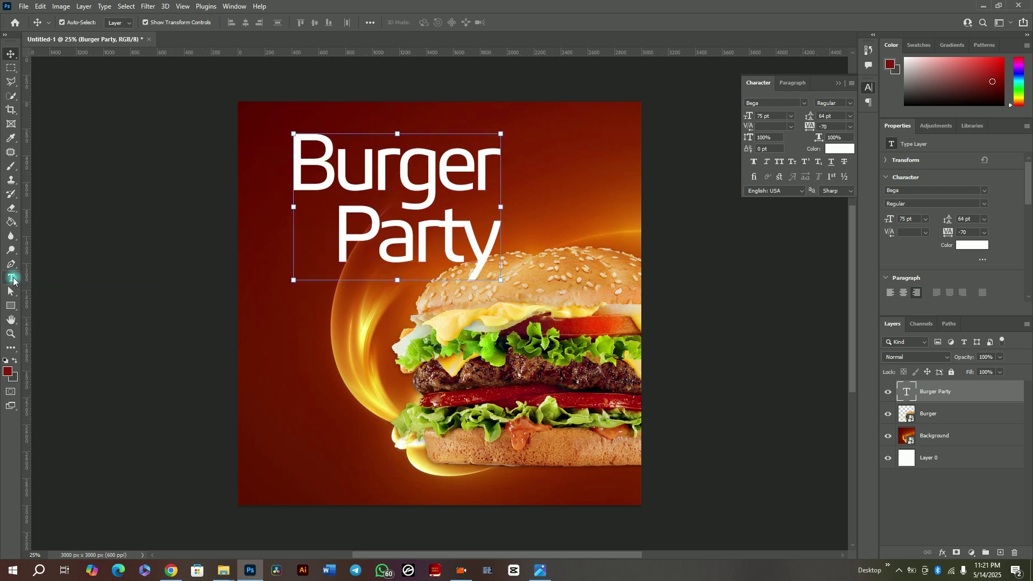
click(13, 278)
click(41, 272)
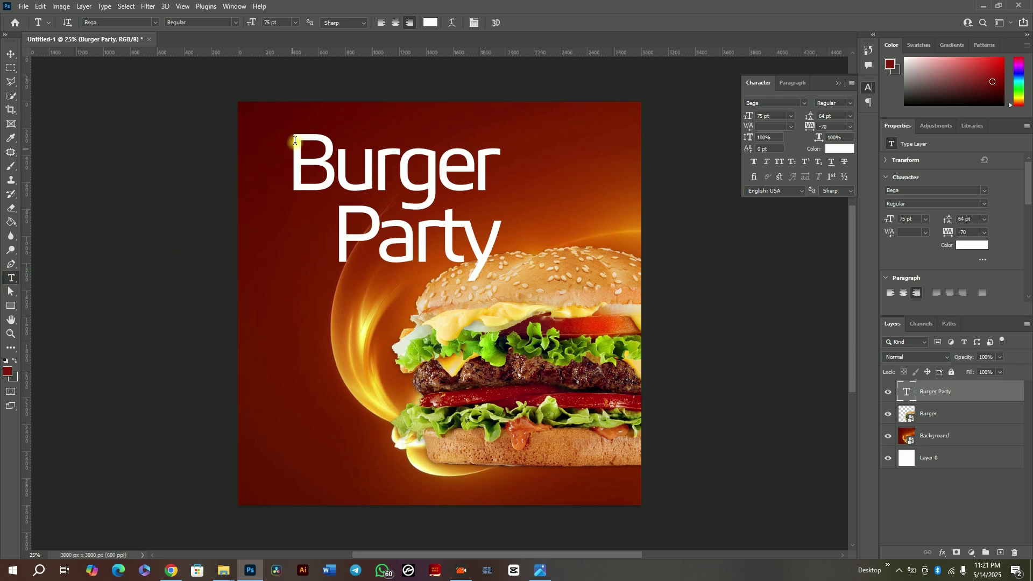
drag(294, 140, 543, 279)
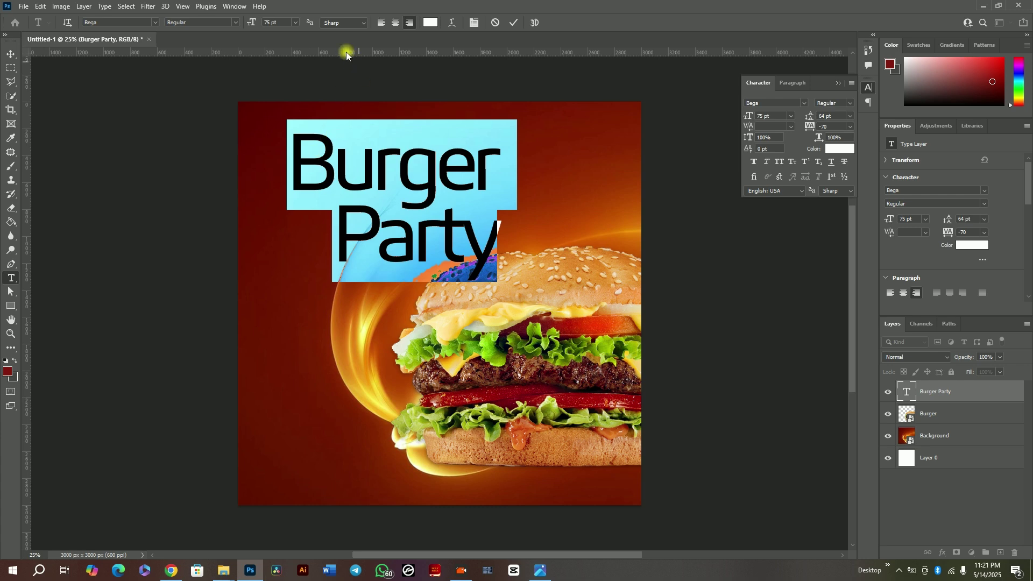
click(382, 23)
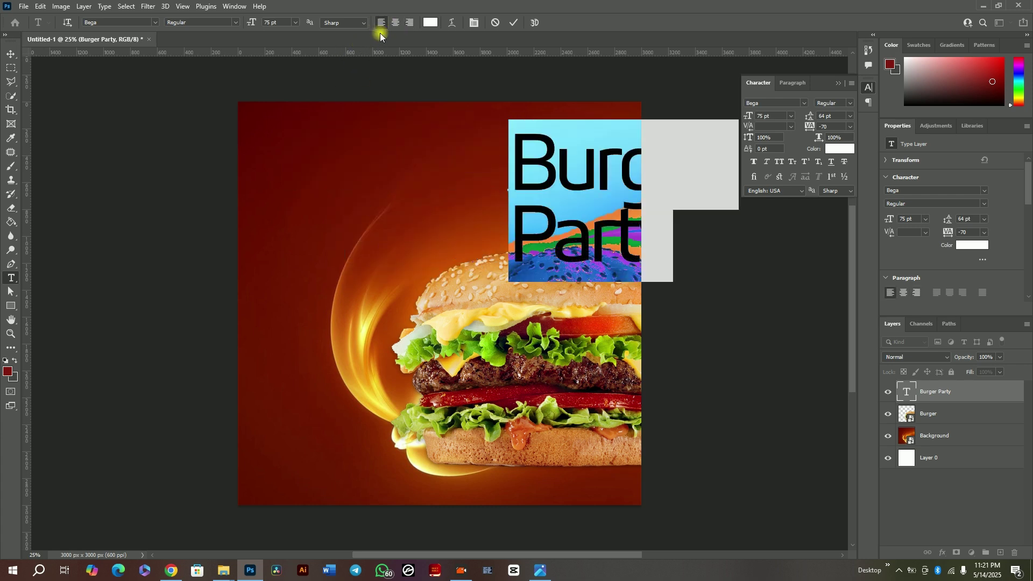
click(514, 22)
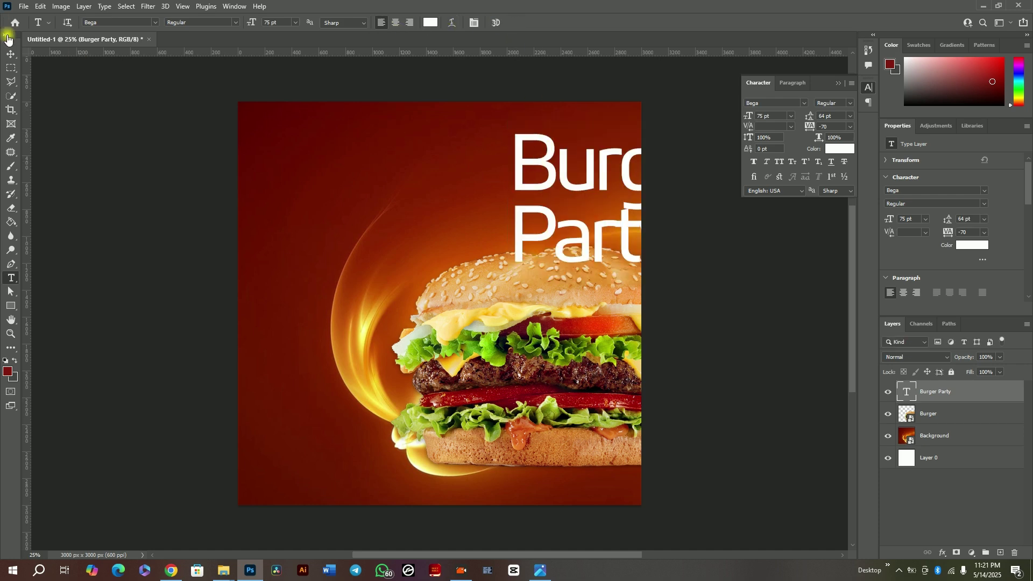
Move the left-aligned Burger Party text fully back onto the canvas, above and left of the burger, with the Move Tool
click(10, 54)
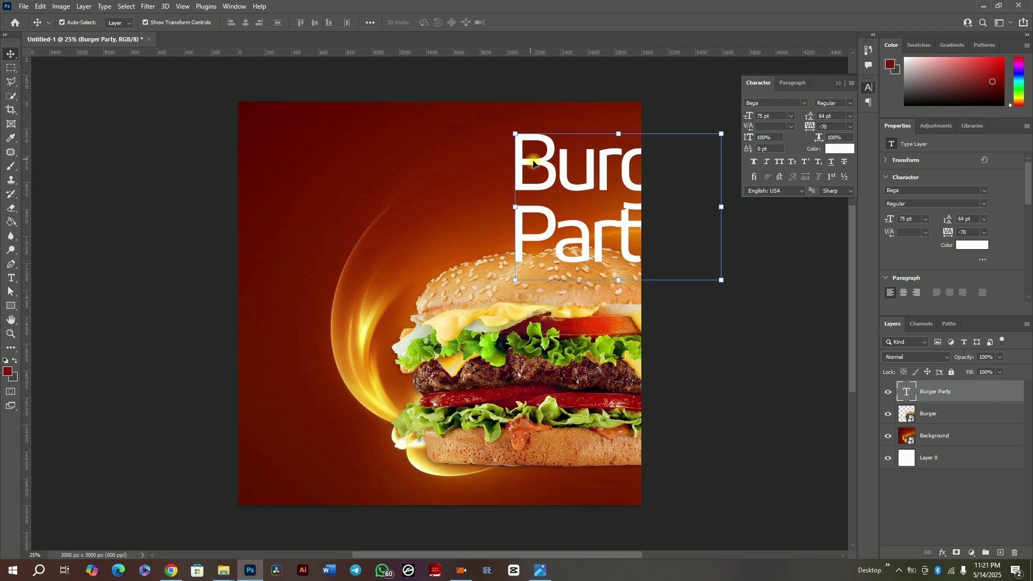
drag(534, 163, 312, 170)
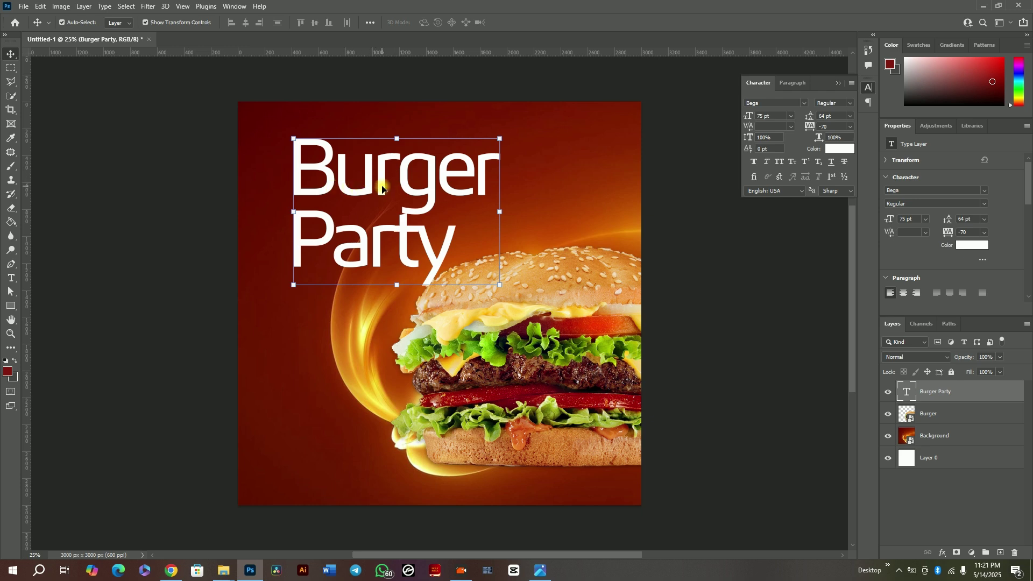
drag(382, 189, 424, 200)
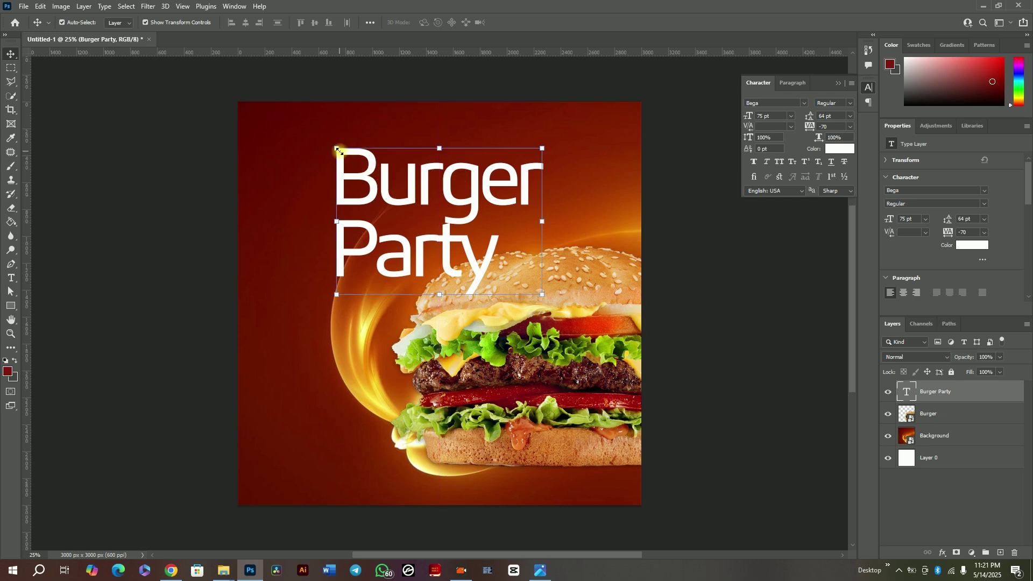
Try enlarging the Burger Party text to 76.78 pt with its transform handles, and undo the transform
drag(336, 148, 286, 106)
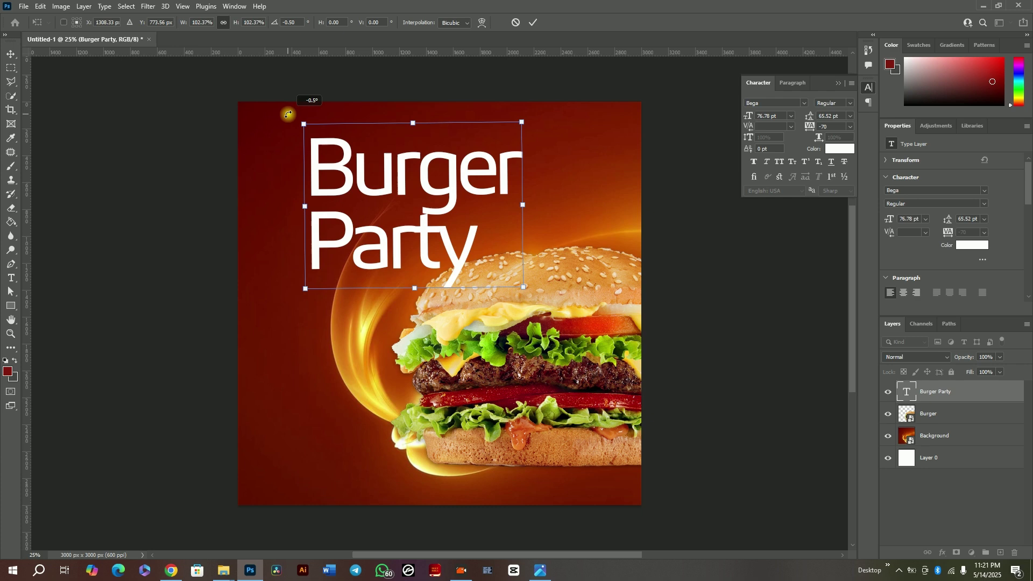
click(532, 25)
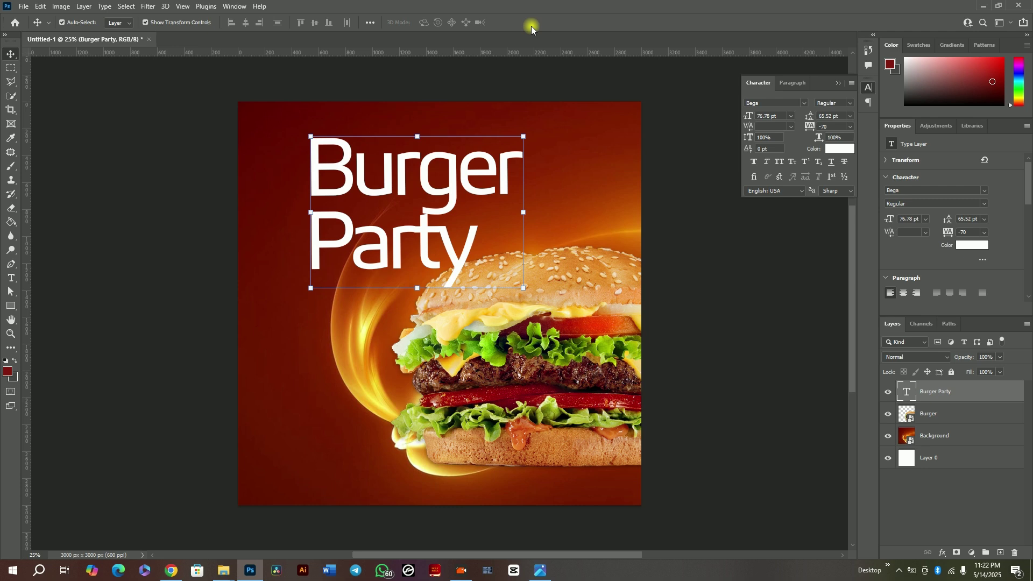
key(ctrl+z)
key(ctrl+z)
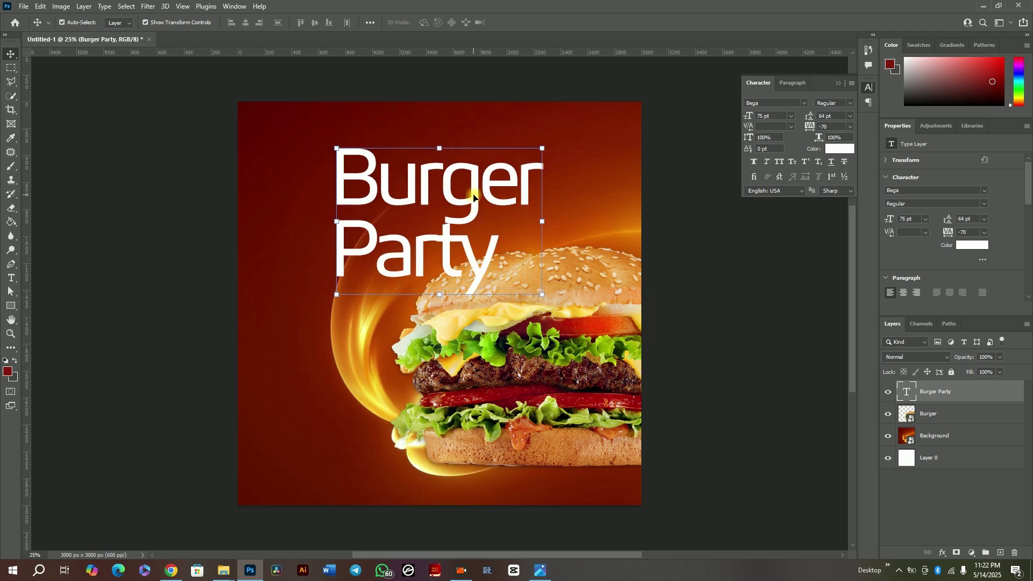
Move the Burger Party text up into the canvas's upper-left area, and deselect it
drag(474, 197, 430, 186)
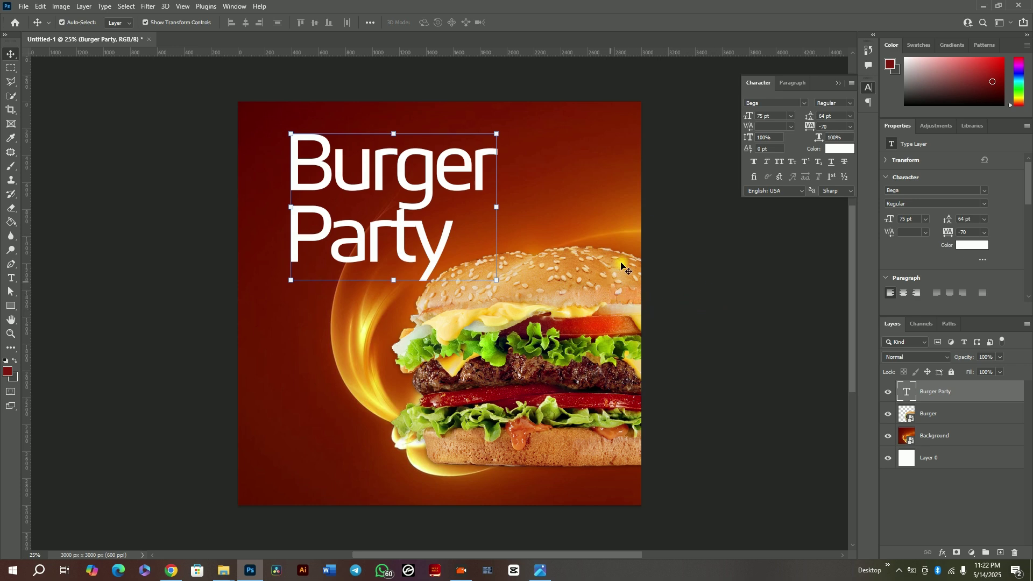
click(704, 225)
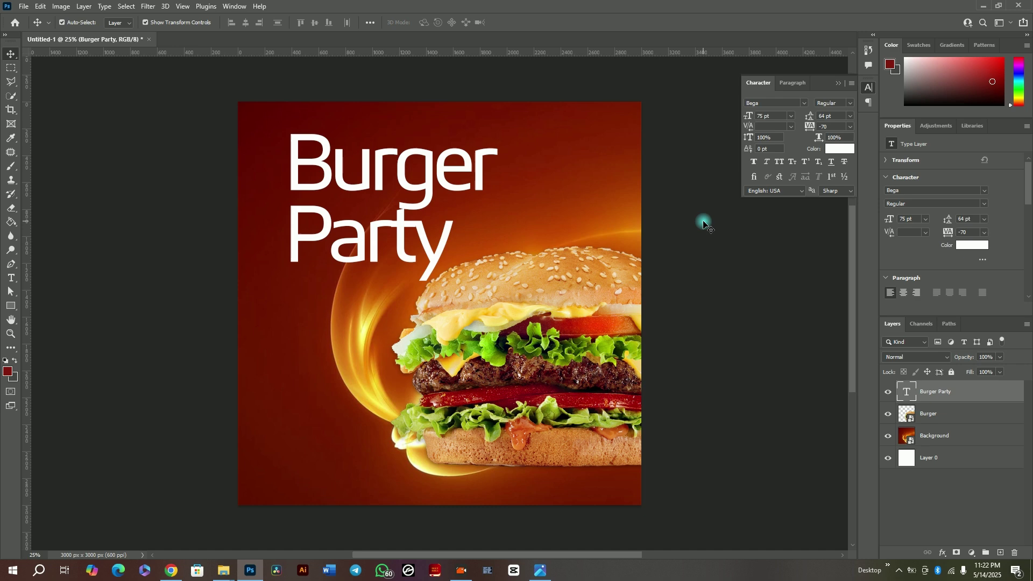
Examine the shape tools grouped with the Rectangle Tool, and review the Move and Type tools
click(17, 292)
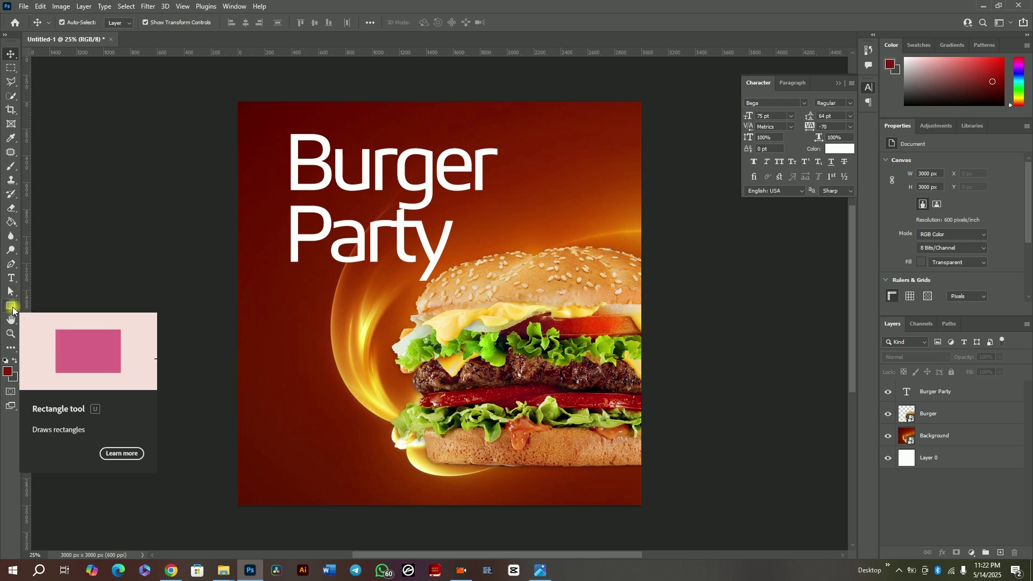
click(16, 310)
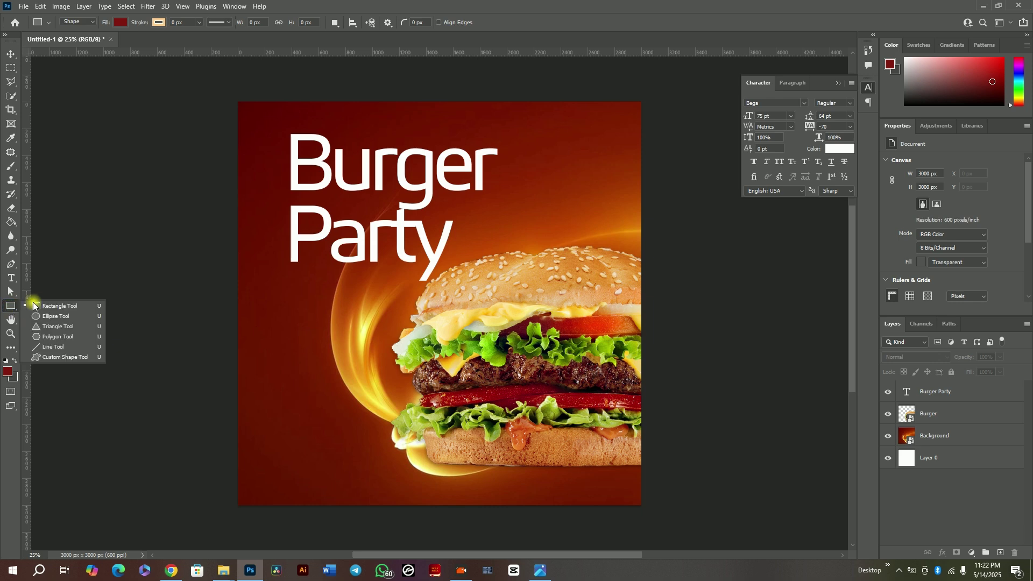
click(55, 309)
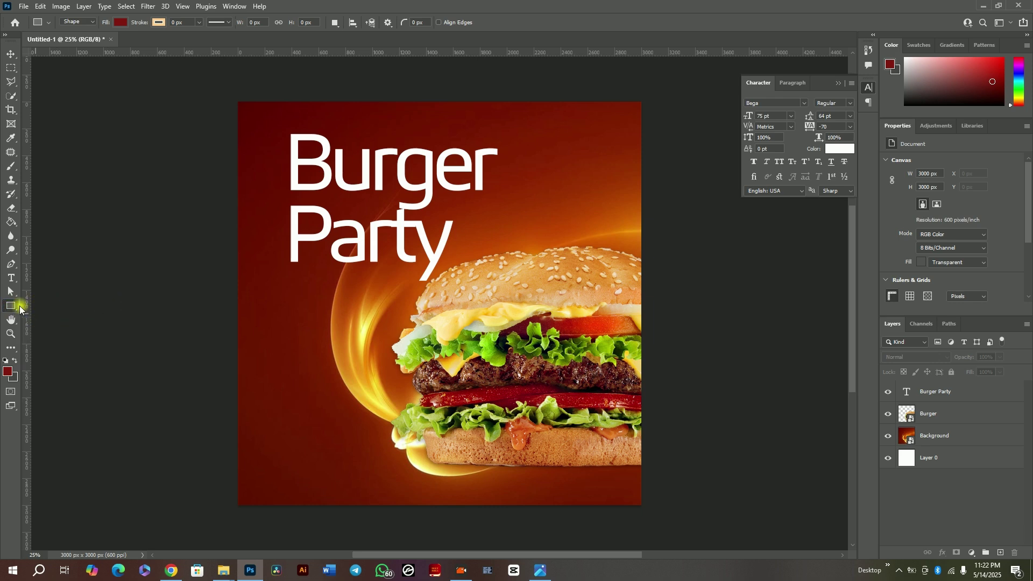
click(11, 305)
mouse_move(17, 310)
mouse_down()
mouse_move(44, 319)
mouse_move(10, 306)
mouse_up()
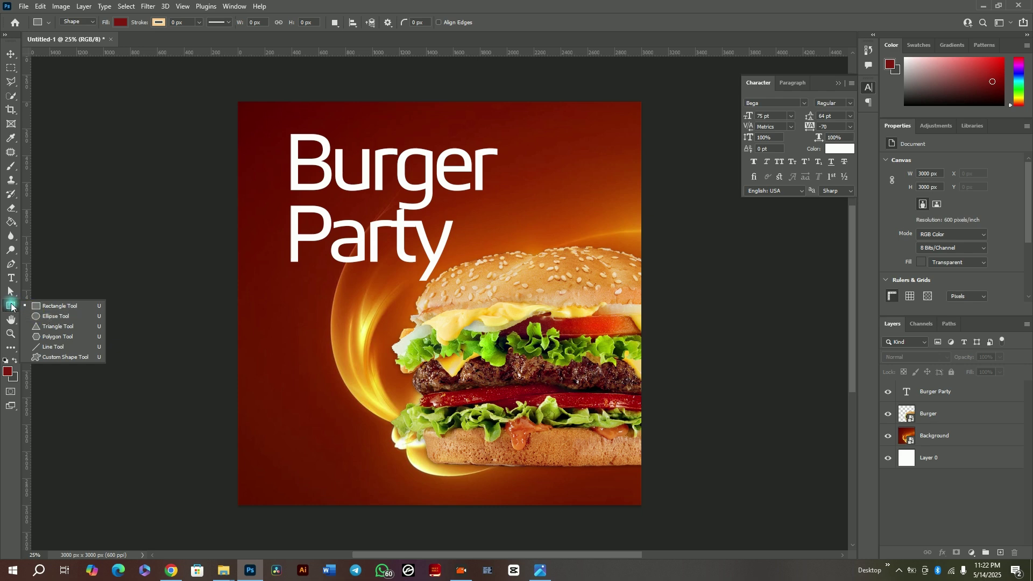
click(57, 317)
drag(10, 306, 52, 306)
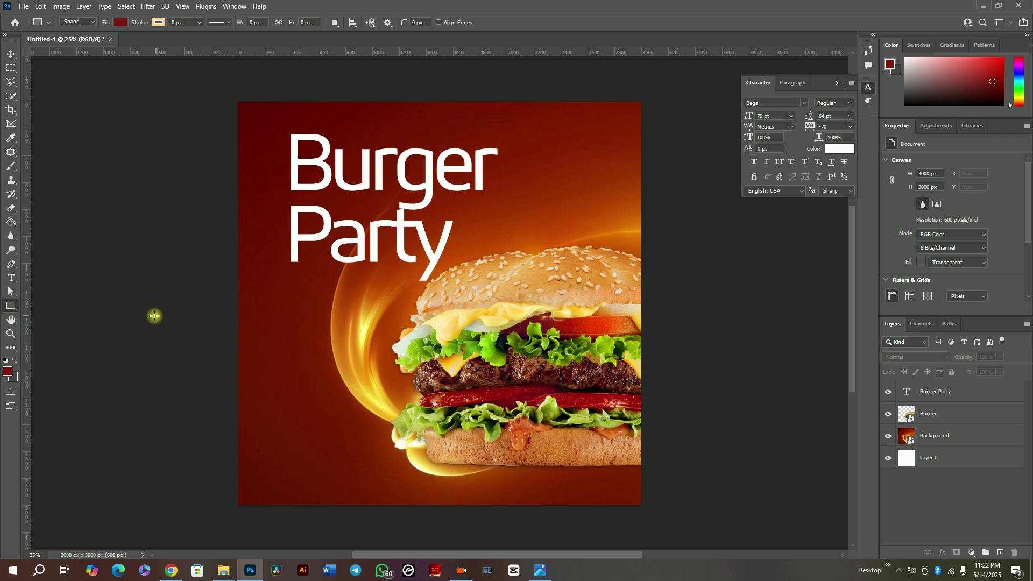
click(9, 55)
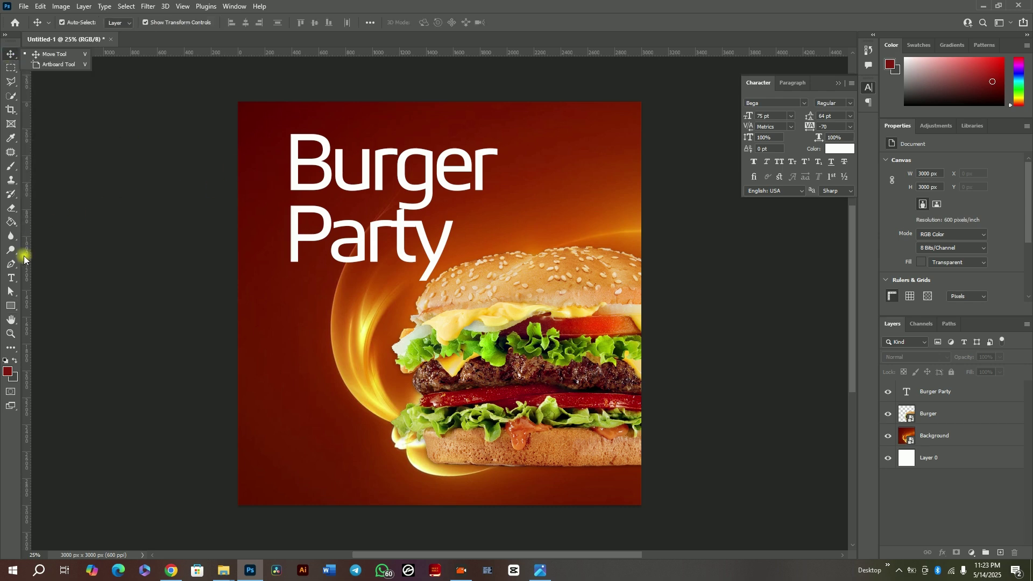
click(11, 277)
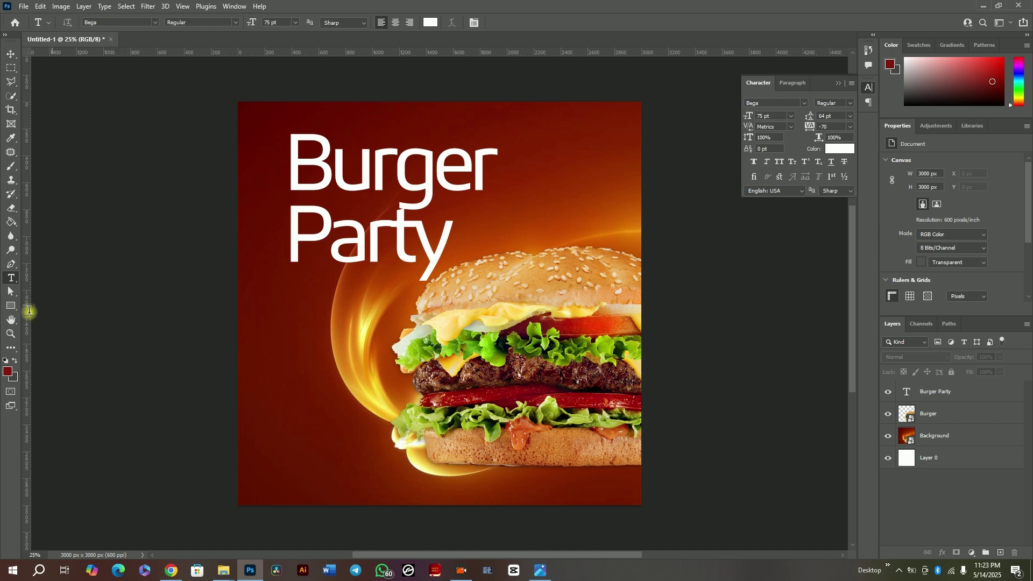
Draw a rectangle about 1540 by 272 px just below the Burger Party text with the Rectangle Tool
click(11, 305)
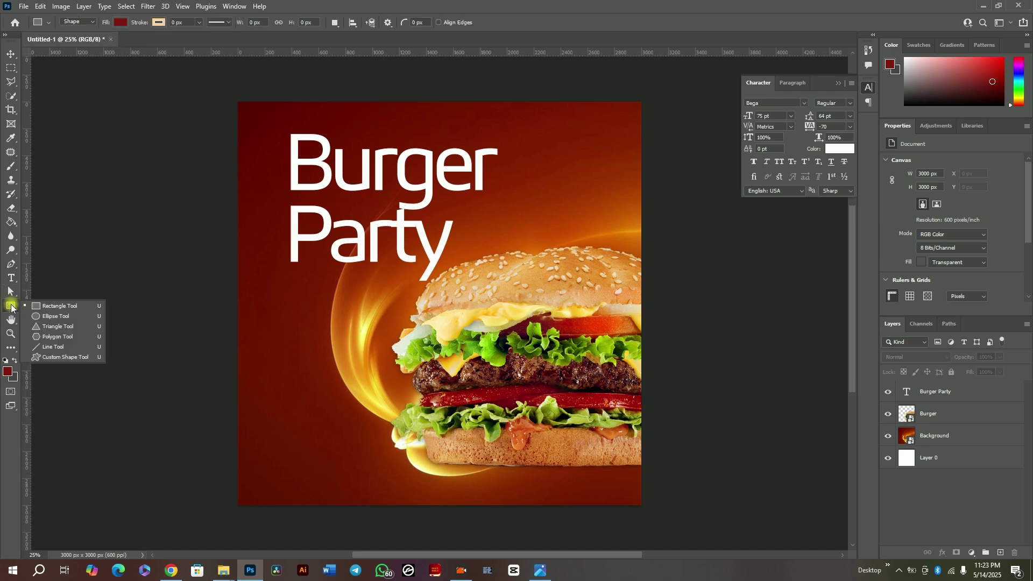
click(47, 306)
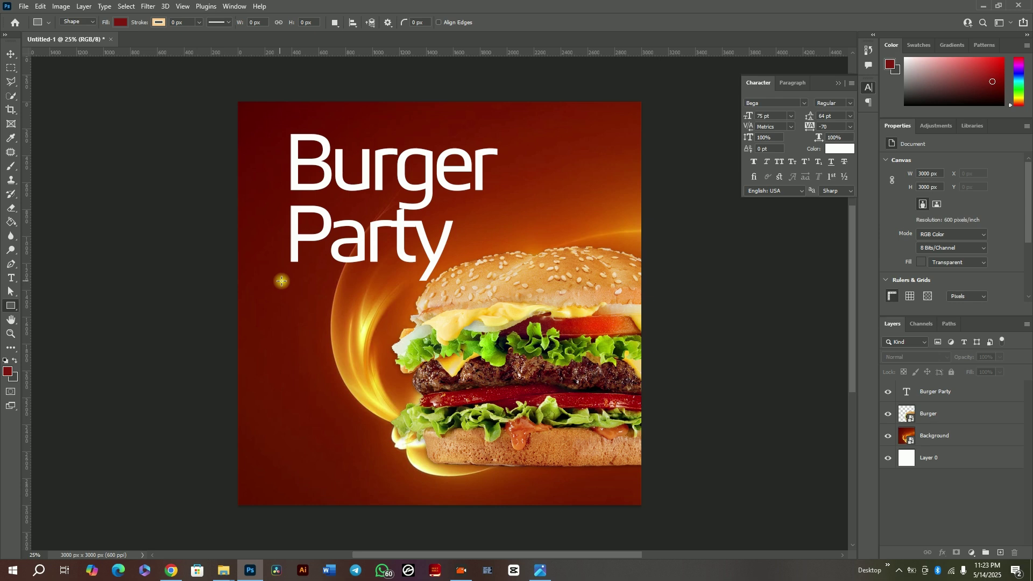
drag(281, 282, 488, 317)
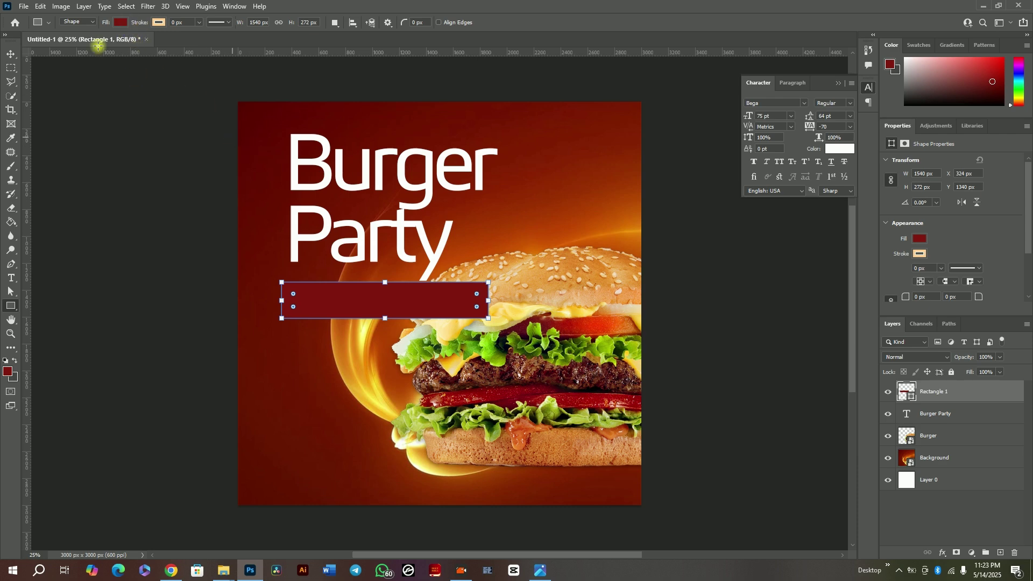
Try gold, cream and dark red recently used colours as the rectangle's fill
click(121, 24)
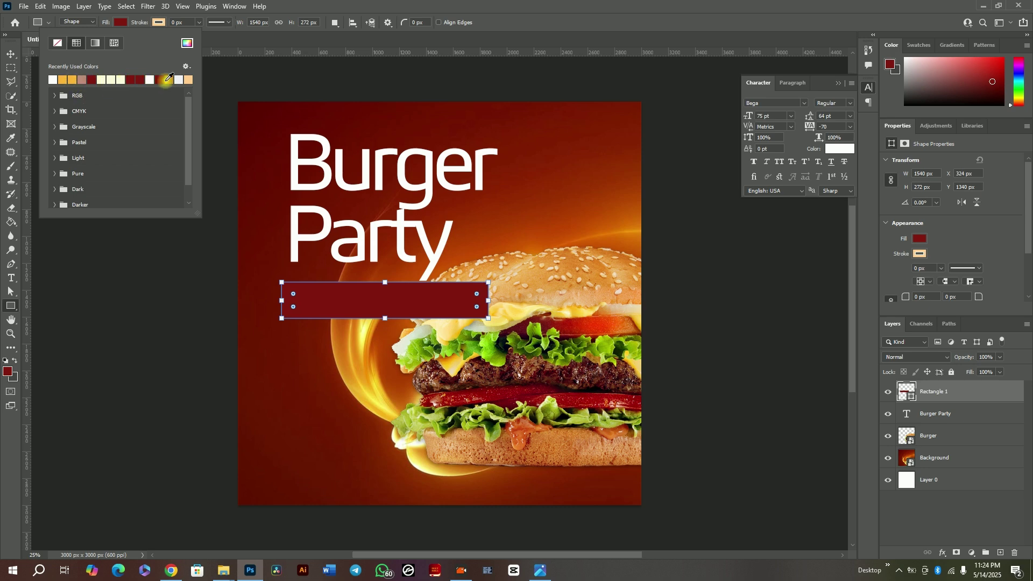
click(171, 79)
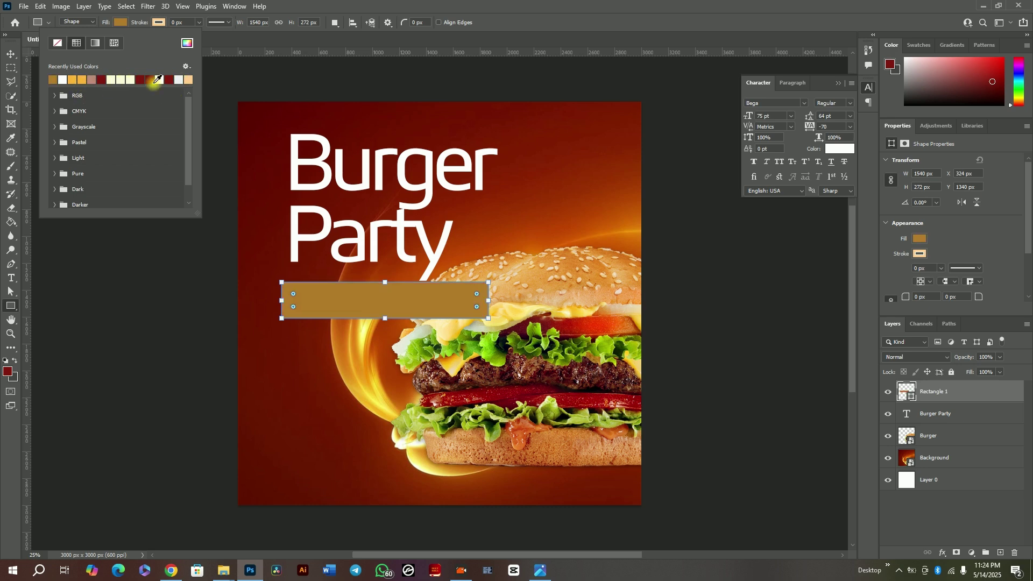
click(153, 79)
click(138, 80)
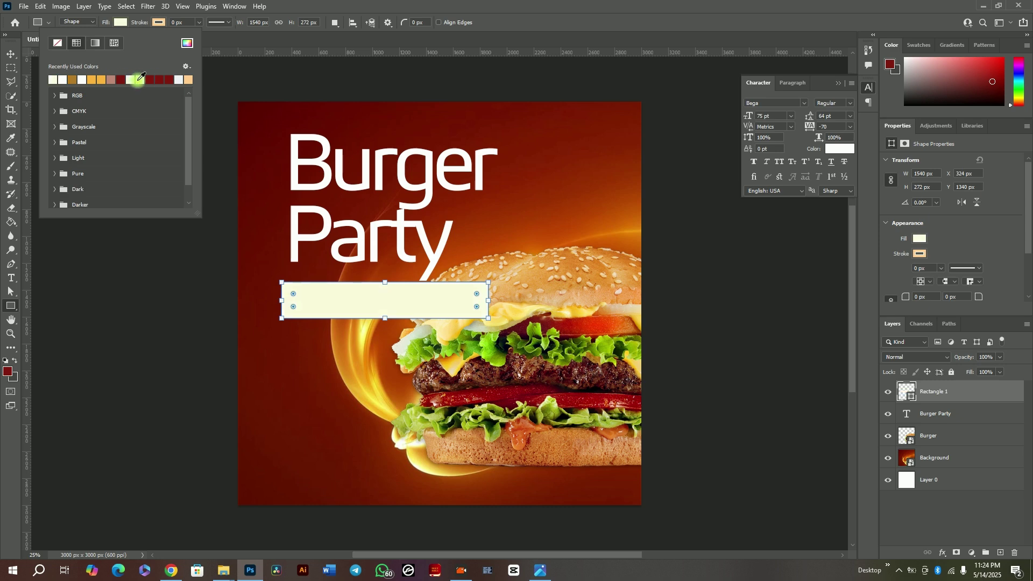
click(158, 80)
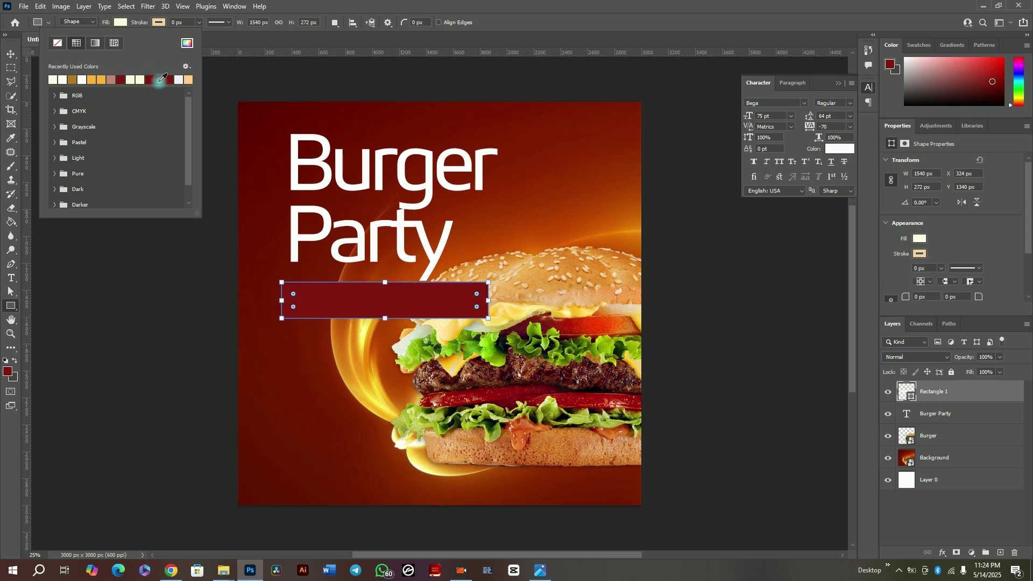
click(166, 81)
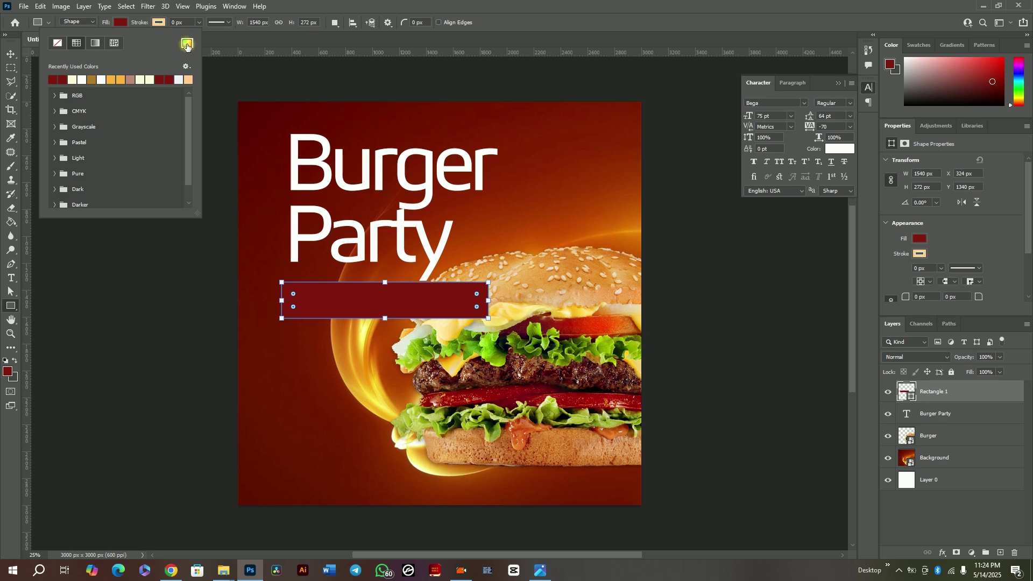
Sample various hues and shades for the rectangle's fill in the Color Picker, and set it to white (ffffff)
click(187, 43)
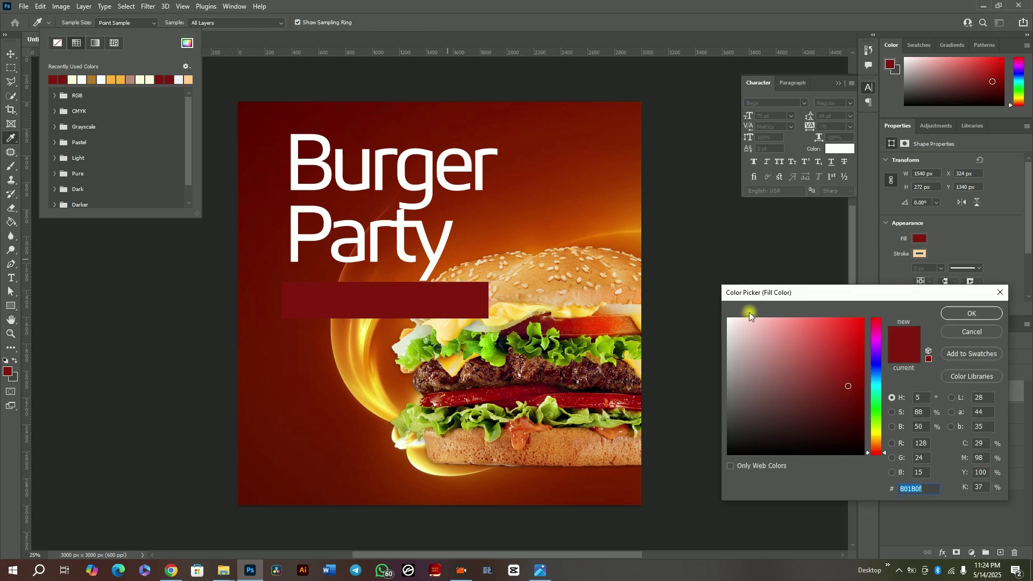
click(784, 361)
click(803, 335)
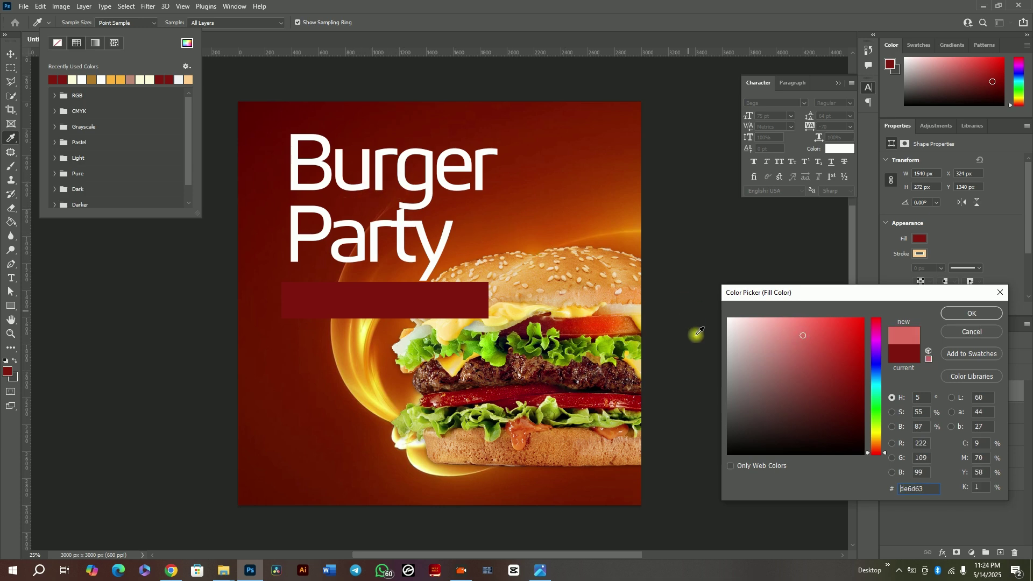
click(760, 388)
click(817, 406)
click(840, 361)
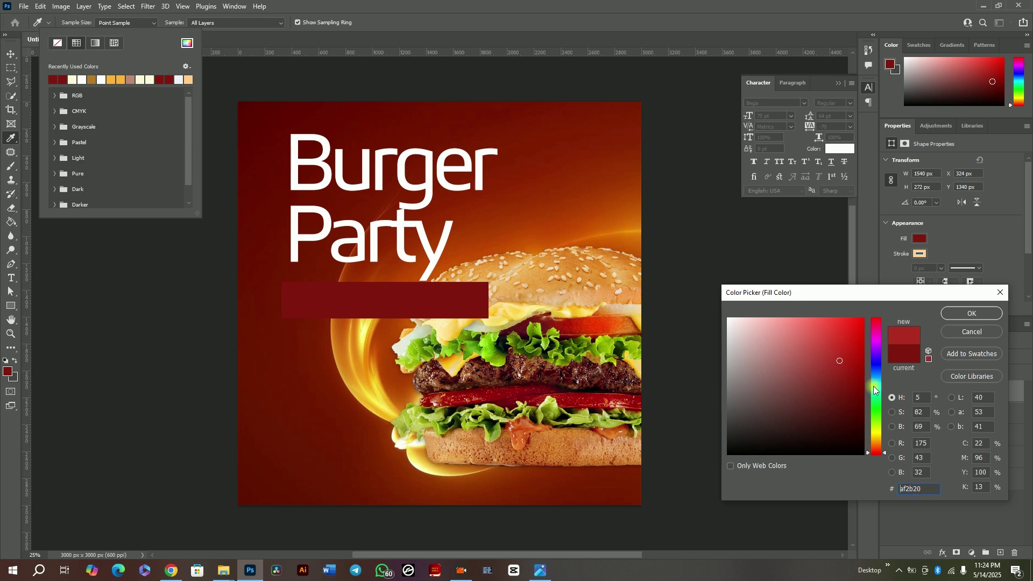
click(875, 382)
click(876, 362)
click(806, 349)
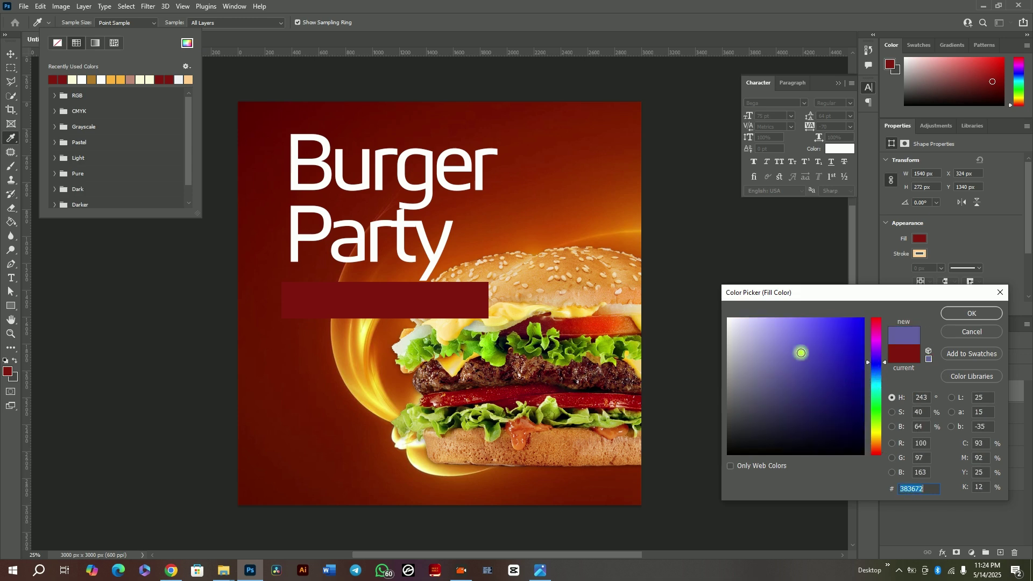
drag(764, 337, 719, 318)
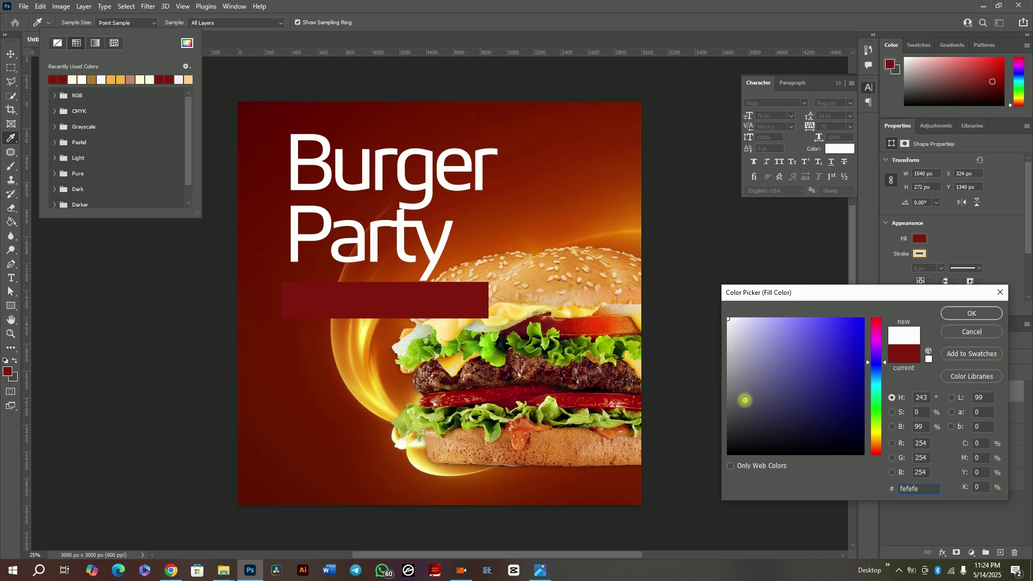
drag(748, 444, 755, 460)
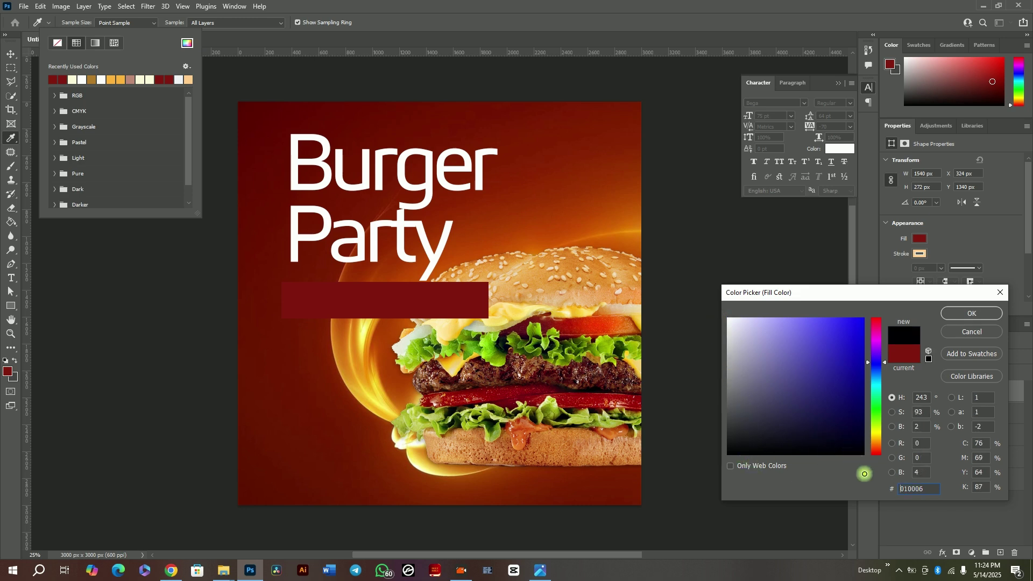
click(875, 413)
click(877, 350)
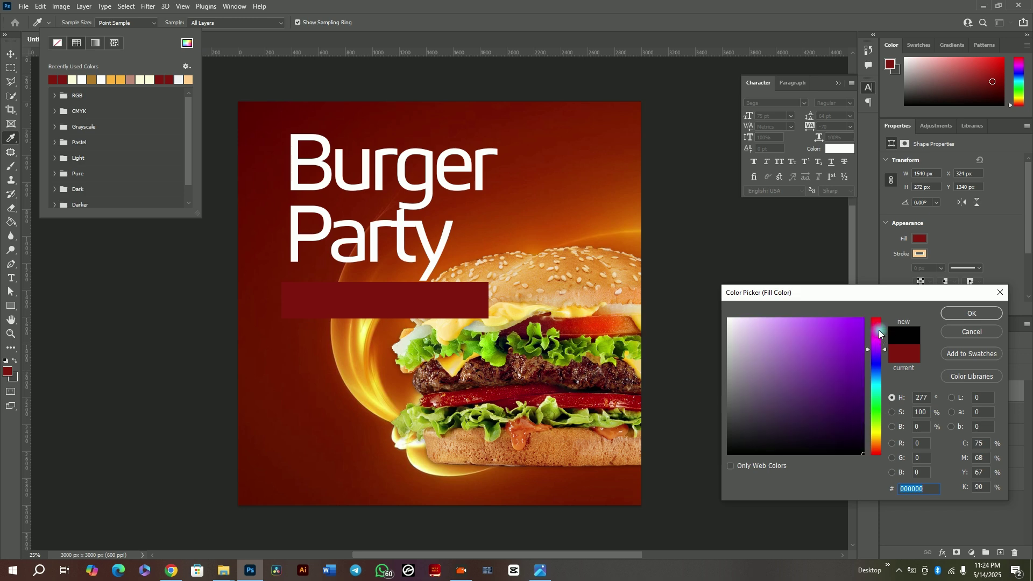
click(877, 330)
drag(761, 342, 705, 297)
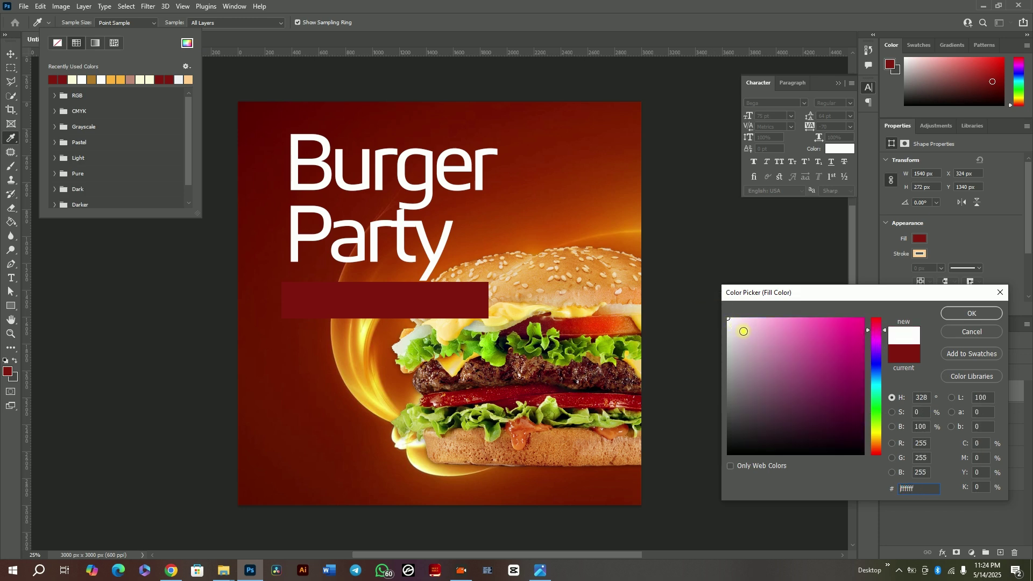
click(968, 313)
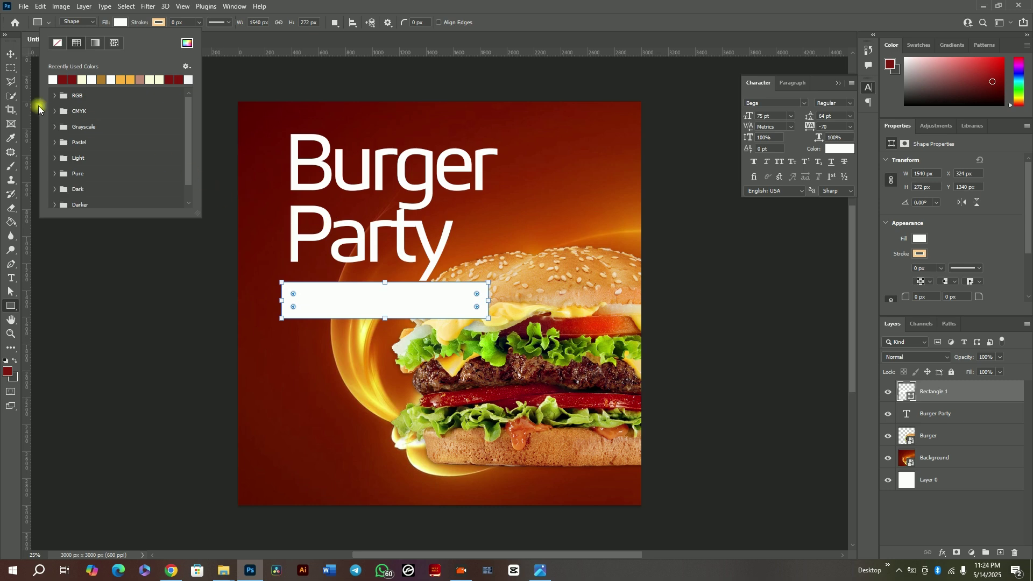
Line up the white rectangle's left edge with the Burger Party text, scale it to about 76.1%, and deselect it
click(14, 55)
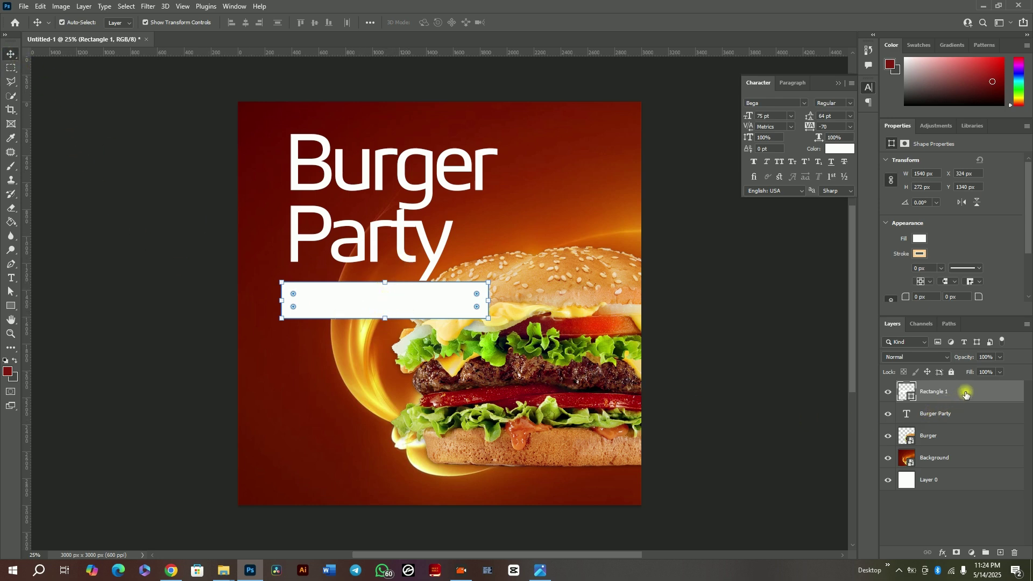
mouse_move(354, 302)
mouse_down()
mouse_move(377, 302)
mouse_move(363, 302)
mouse_up()
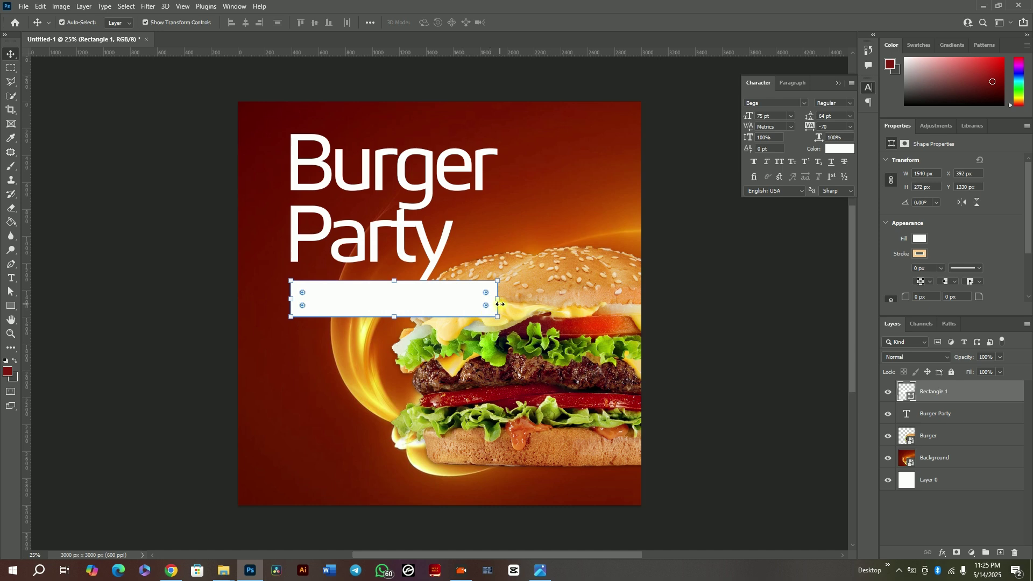
drag(499, 300, 454, 300)
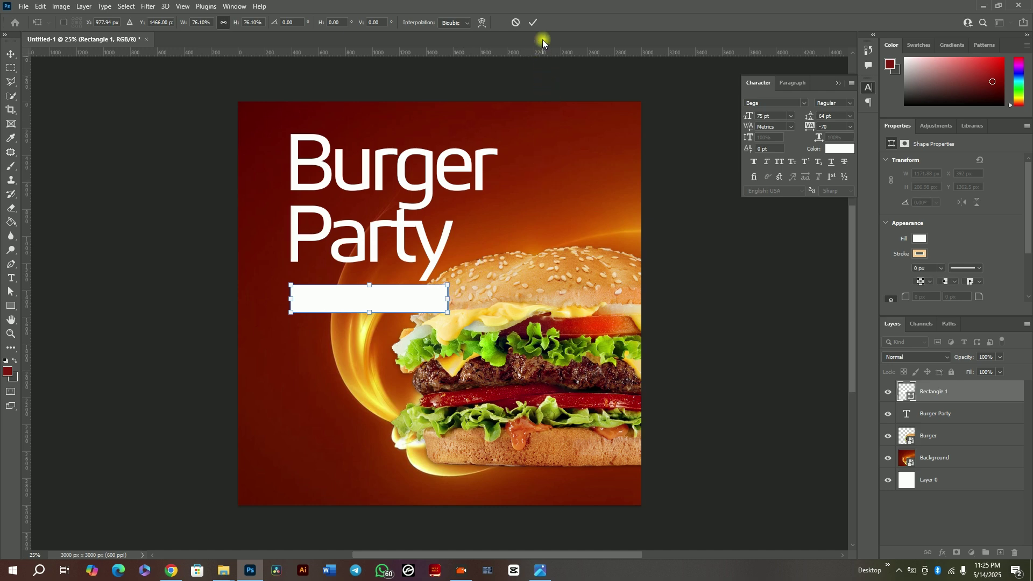
click(531, 23)
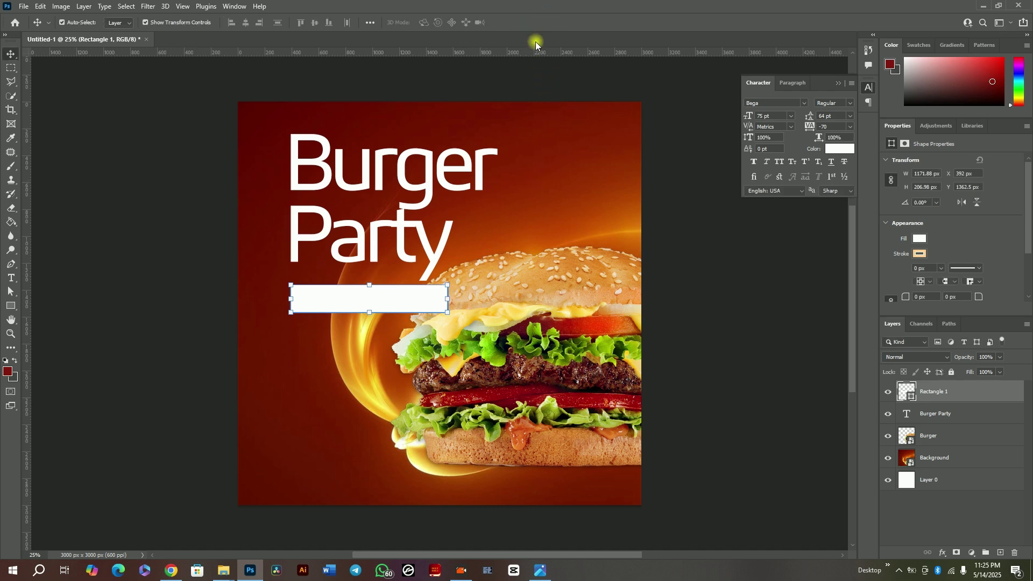
click(694, 202)
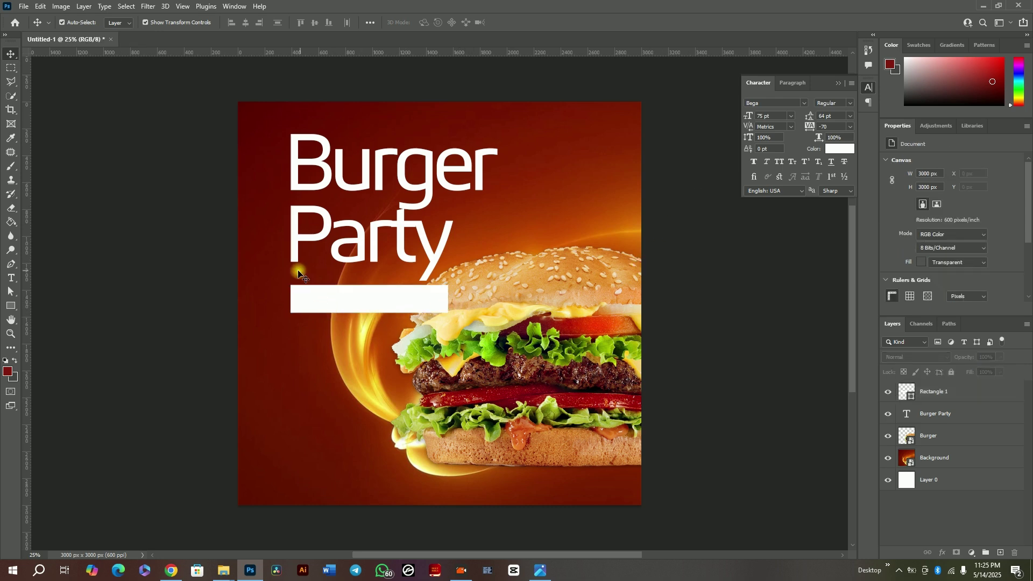
Check the tagline in the reference image Flyer 1.jpg, and return to Photoshop to add the text "Free entry for all" over the white rectangle
click(12, 279)
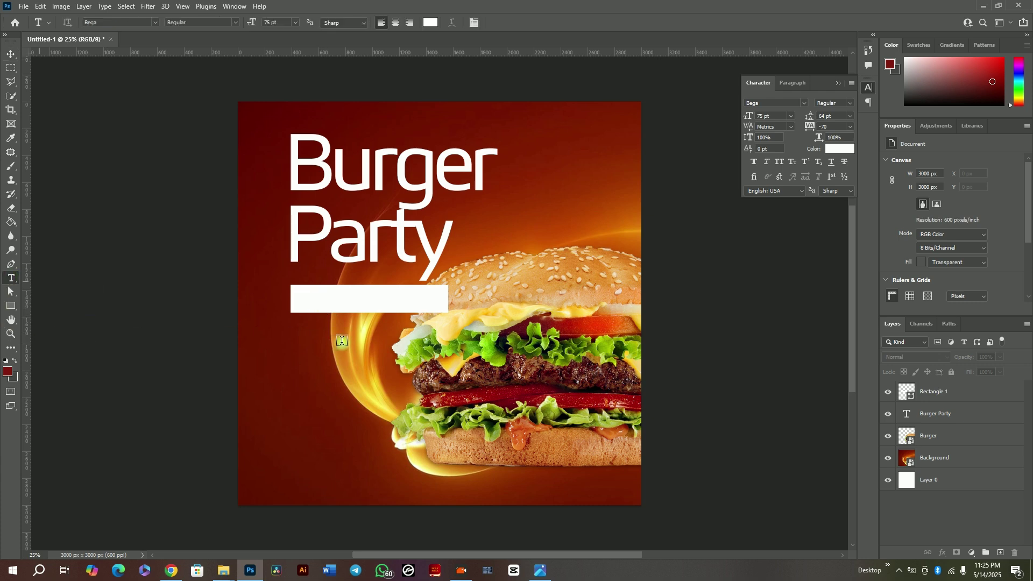
click(333, 303)
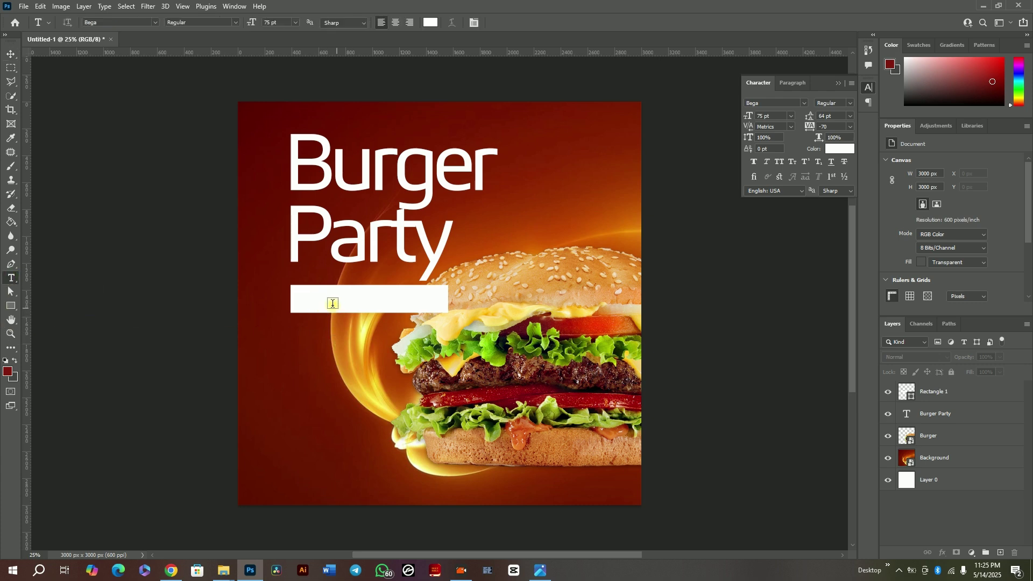
click(540, 570)
click(460, 238)
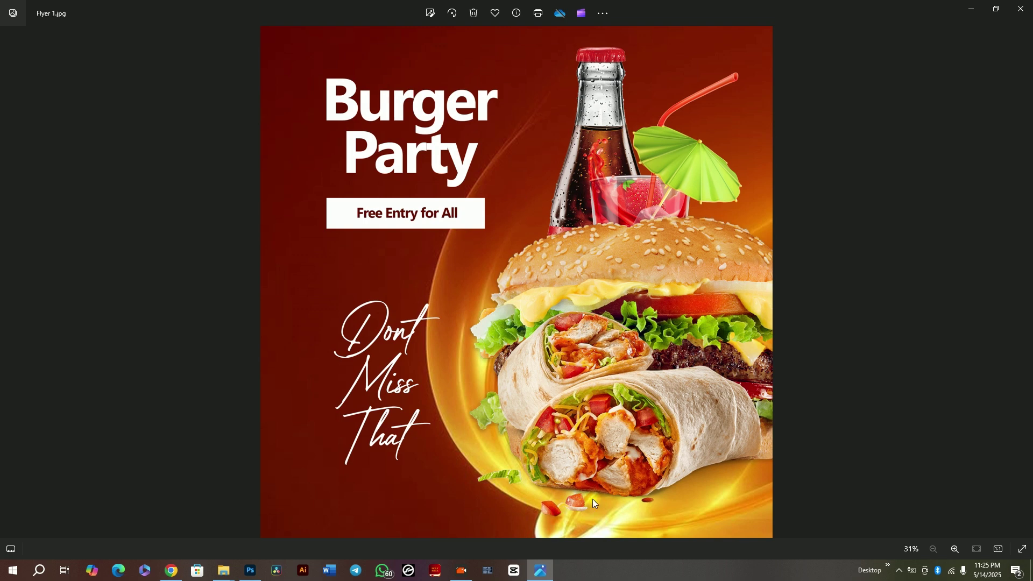
click(544, 569)
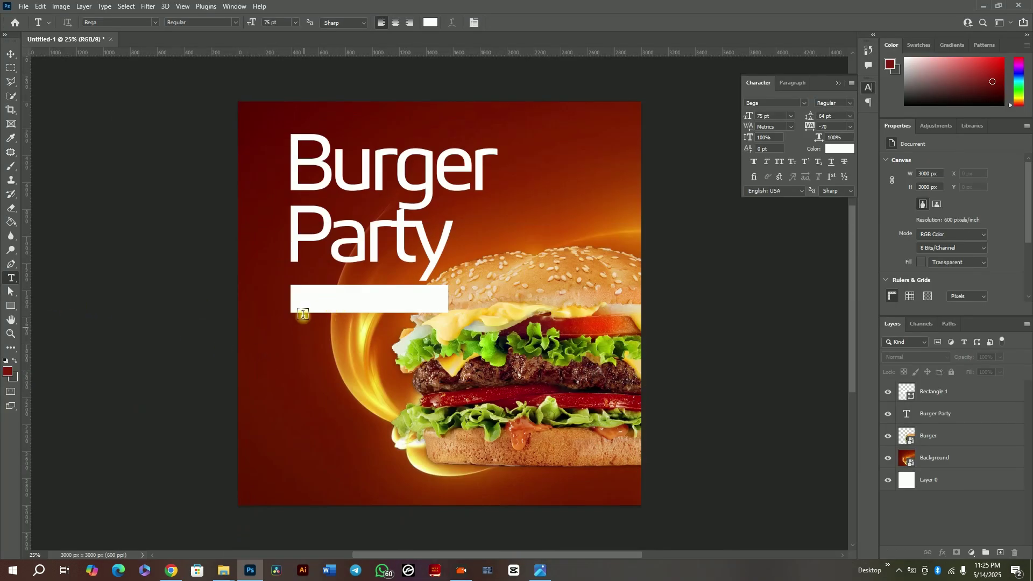
click(306, 300)
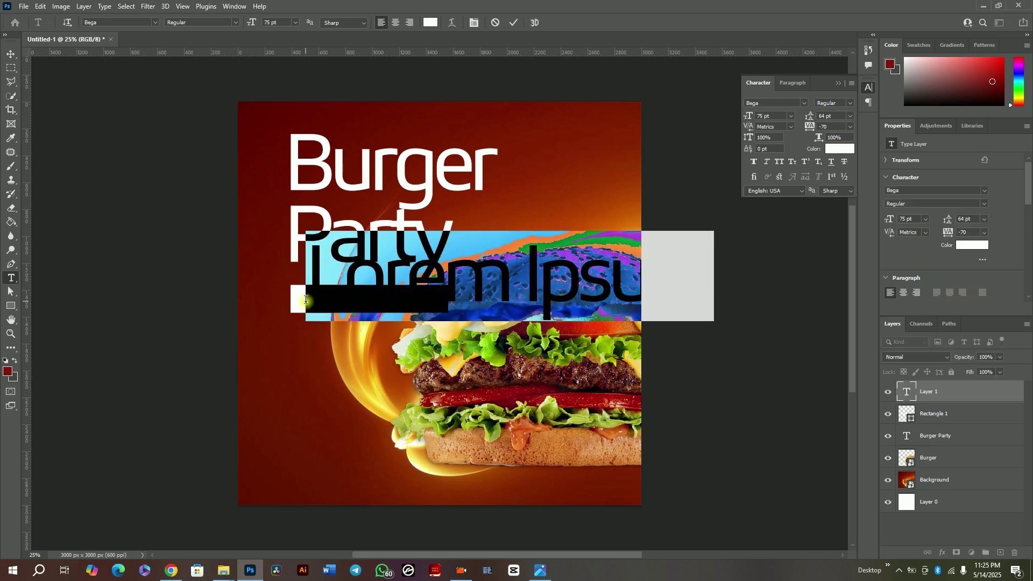
text(Free)
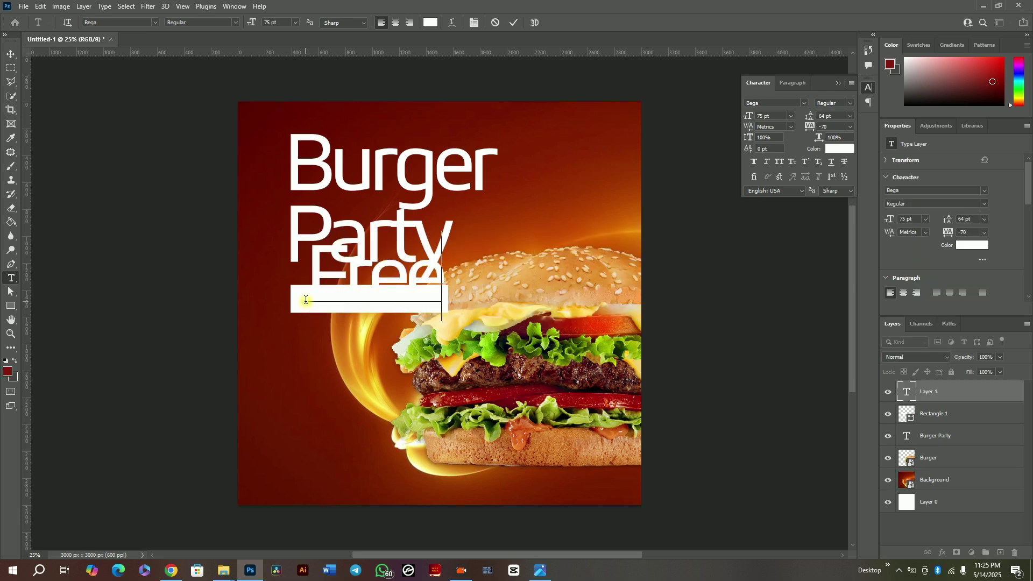
text( entry)
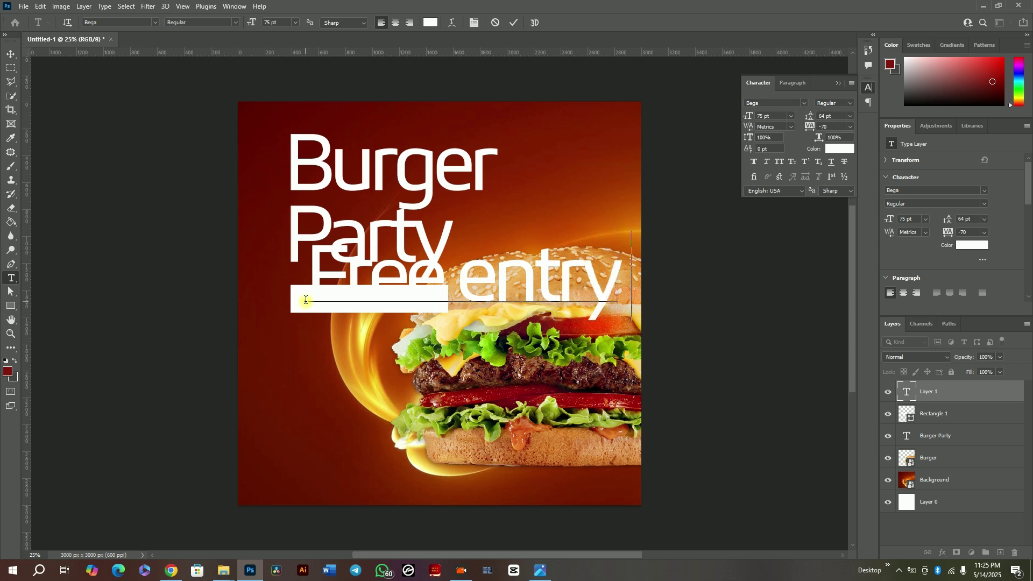
text( for all)
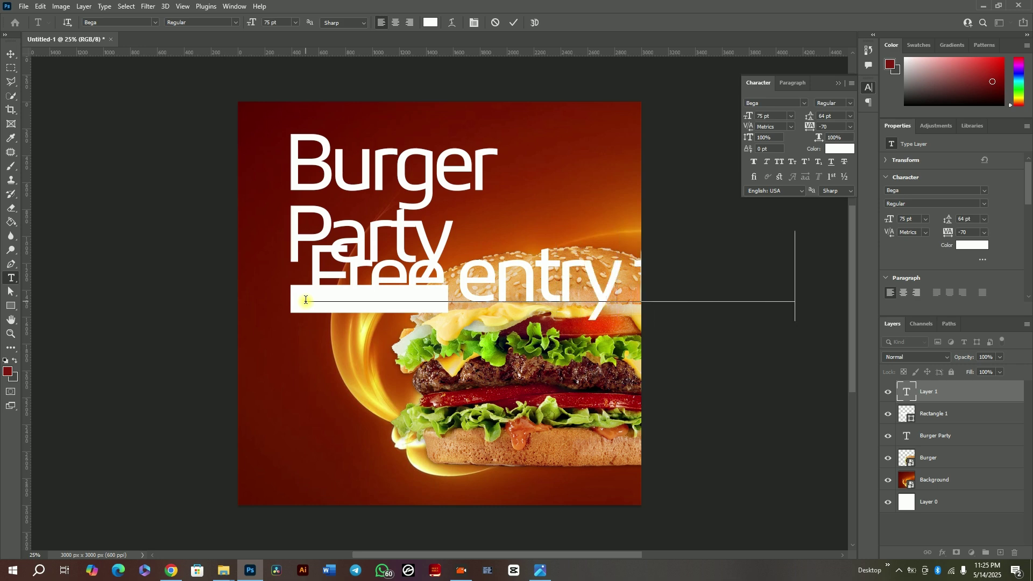
Reduce the font size of the whole "Free entry for all" text to 17 pt
drag(308, 281, 830, 291)
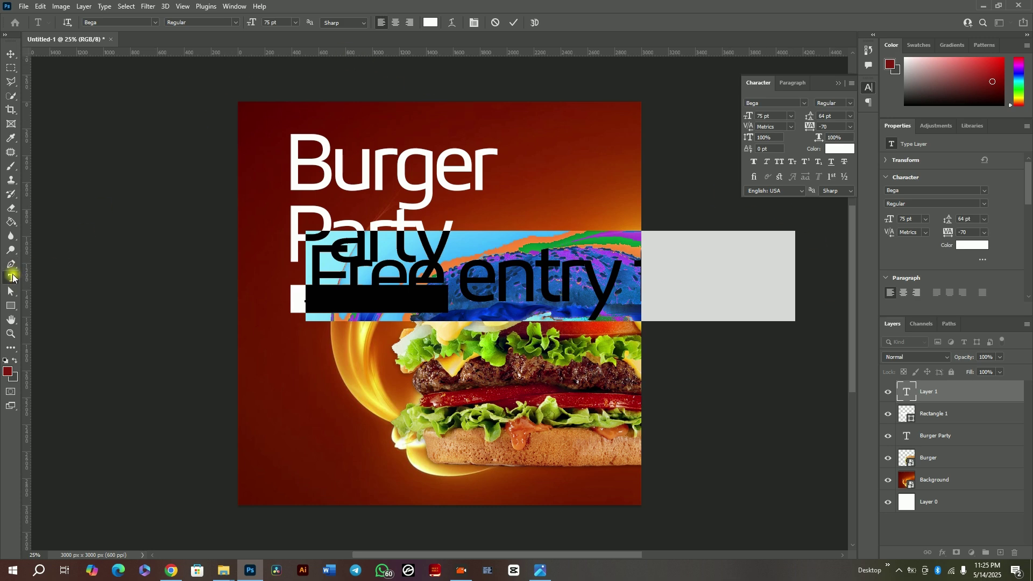
drag(252, 25, 228, 24)
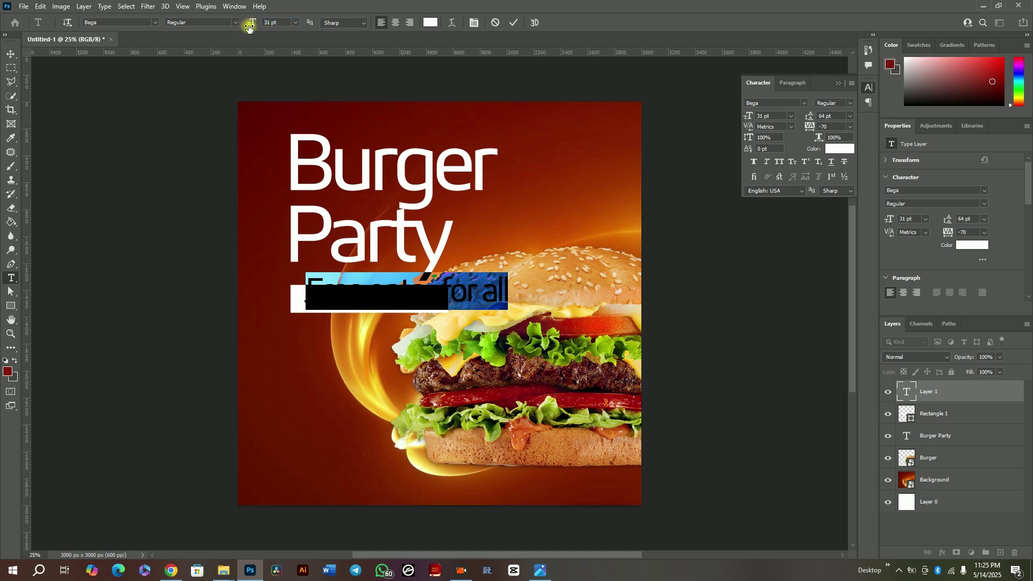
drag(249, 25, 242, 27)
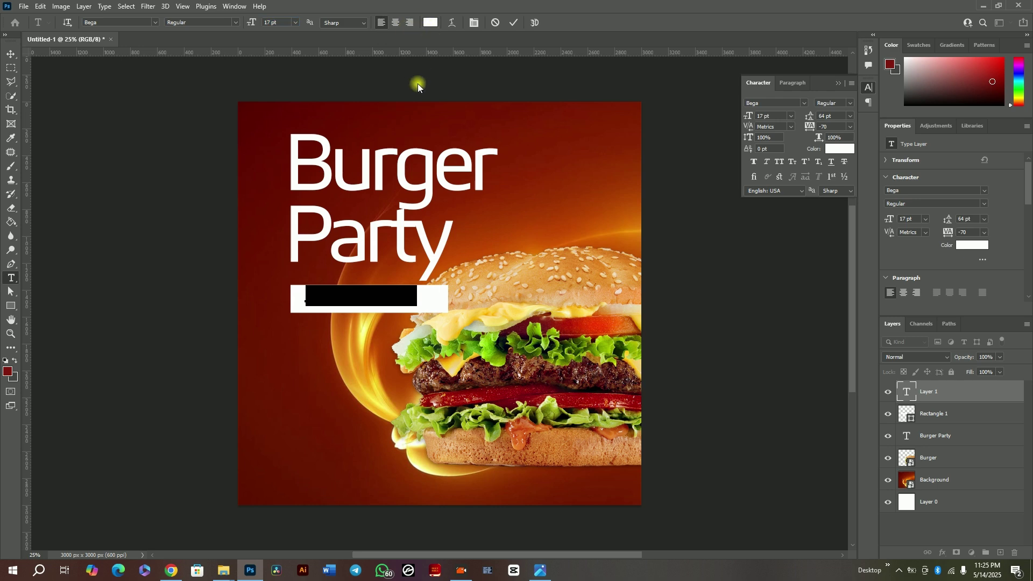
Colour the "Free entry for all" text dark red (871616), commit the text, and switch to the Move Tool
click(430, 23)
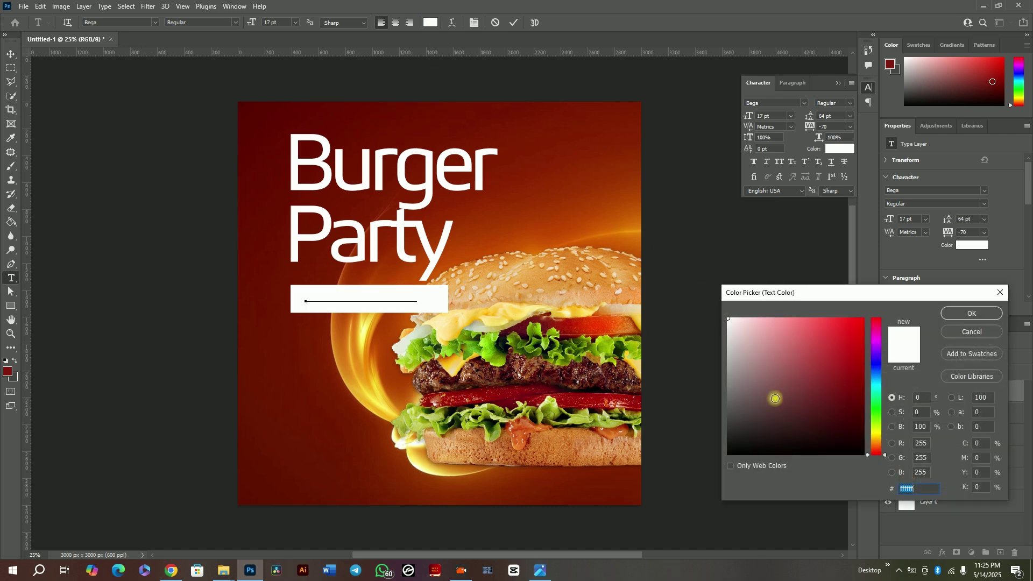
drag(753, 400, 717, 422)
drag(798, 413, 842, 382)
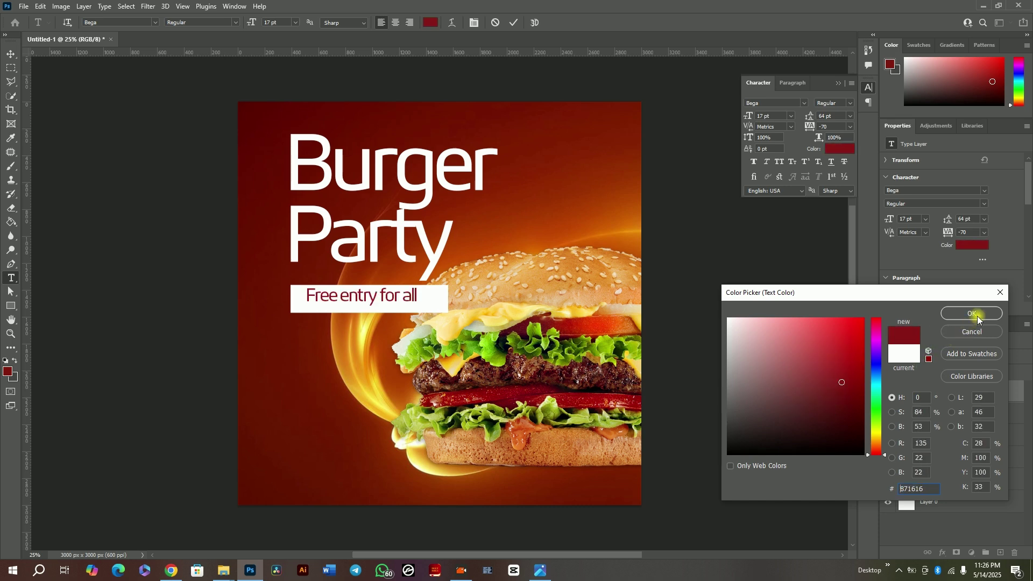
click(976, 315)
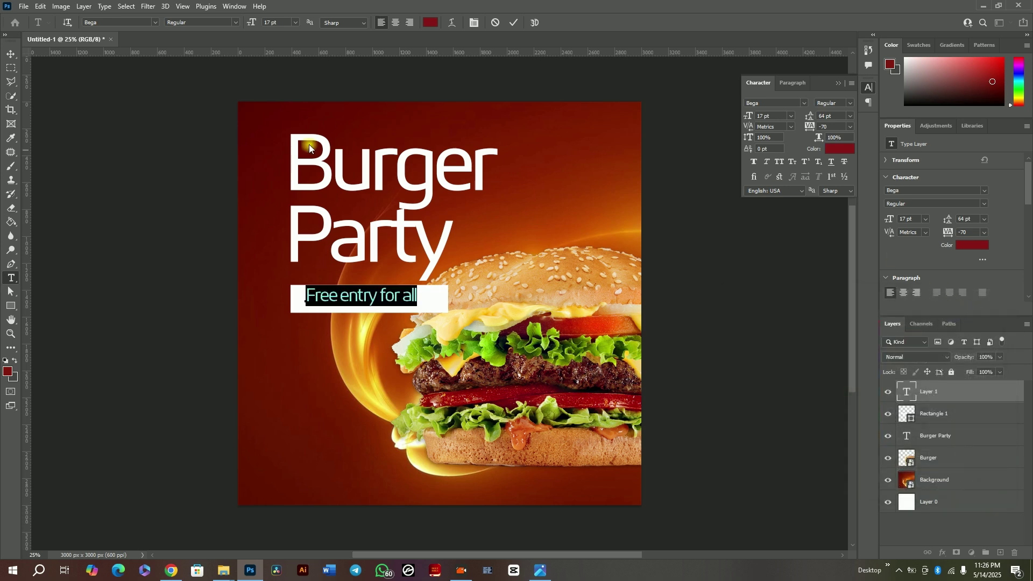
click(511, 25)
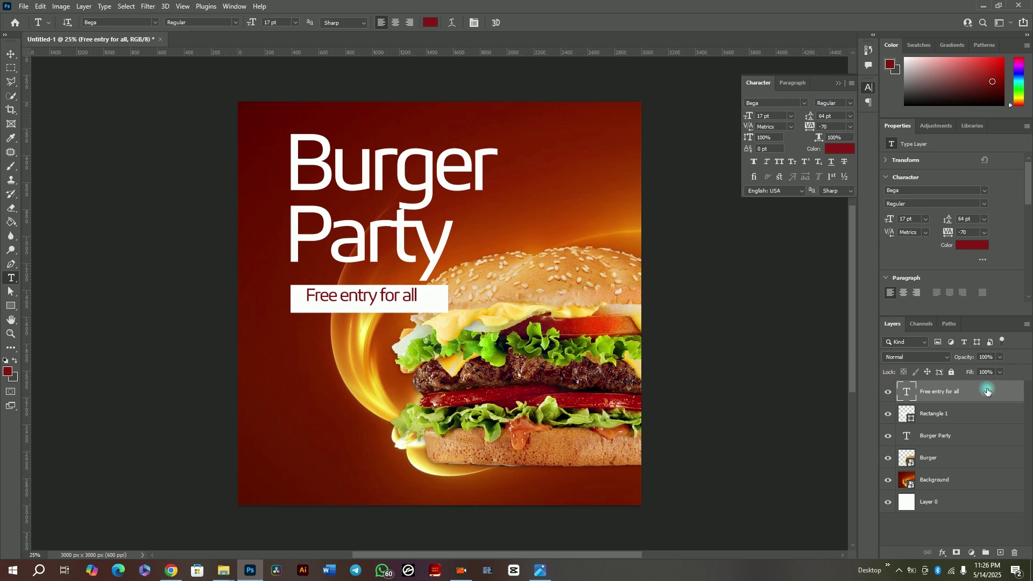
click(11, 54)
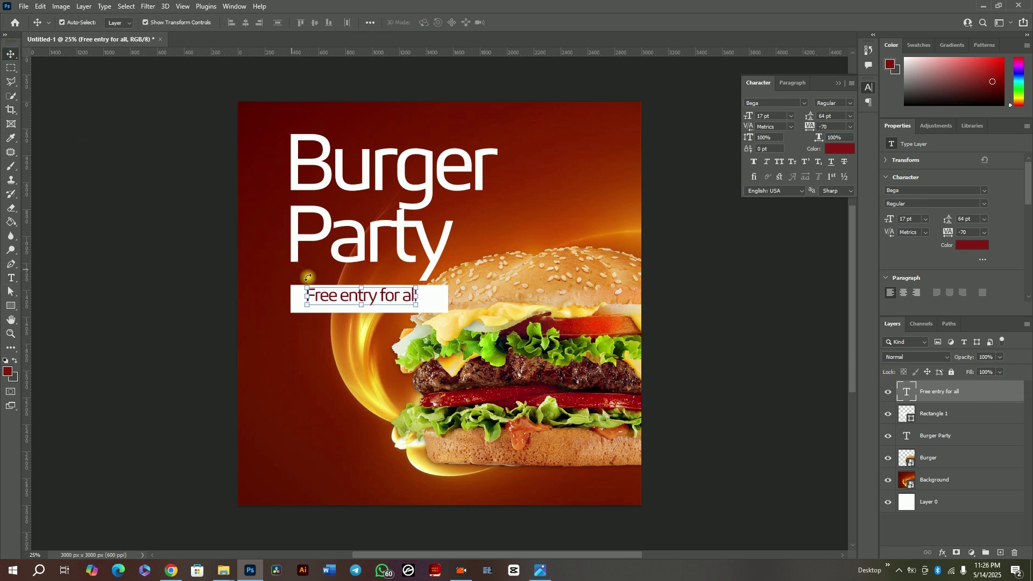
Centre the "Free entry for all" text inside the white rectangle and deselect it
drag(334, 303, 338, 300)
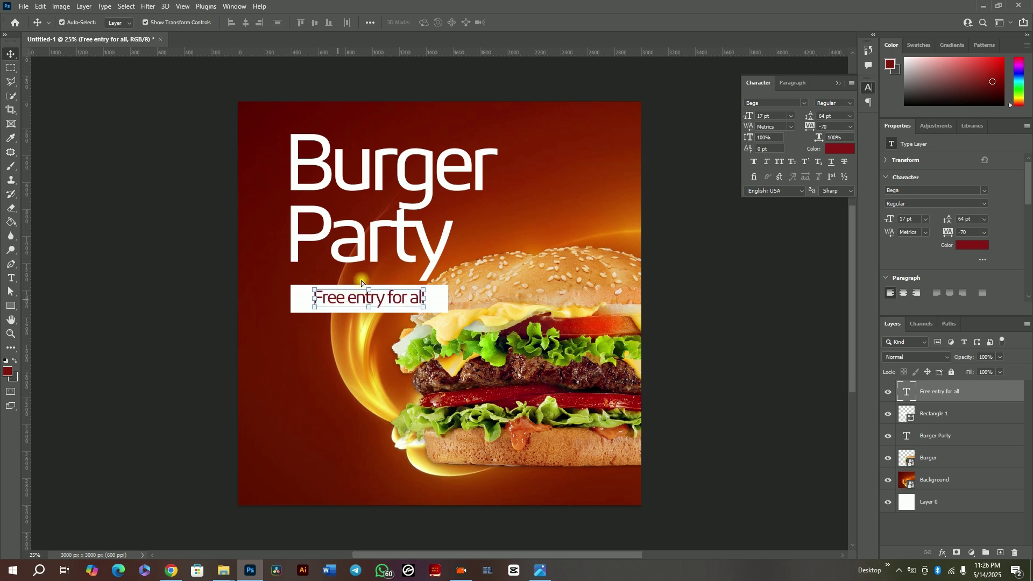
click(670, 99)
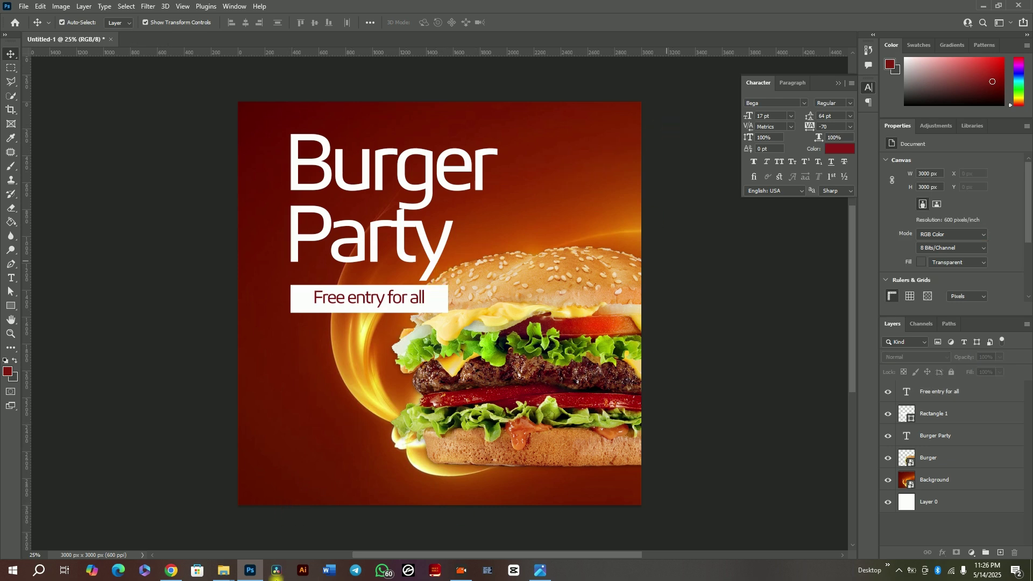
Place the Coke image from the tut folder, scale it to about 16.85%, and position it in front of the burger
mouse_move(224, 571)
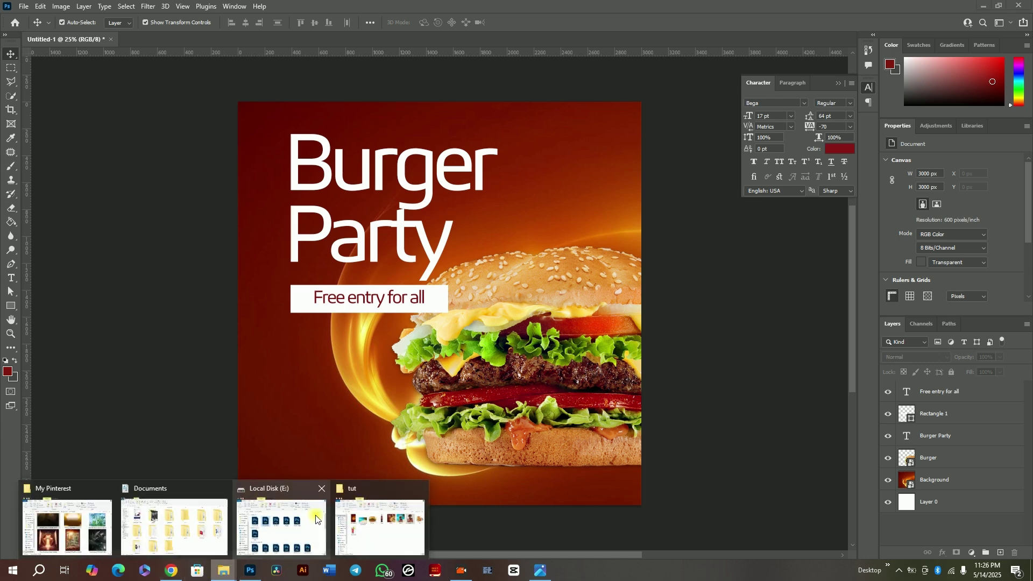
click(370, 527)
click(574, 338)
drag(574, 338, 261, 321)
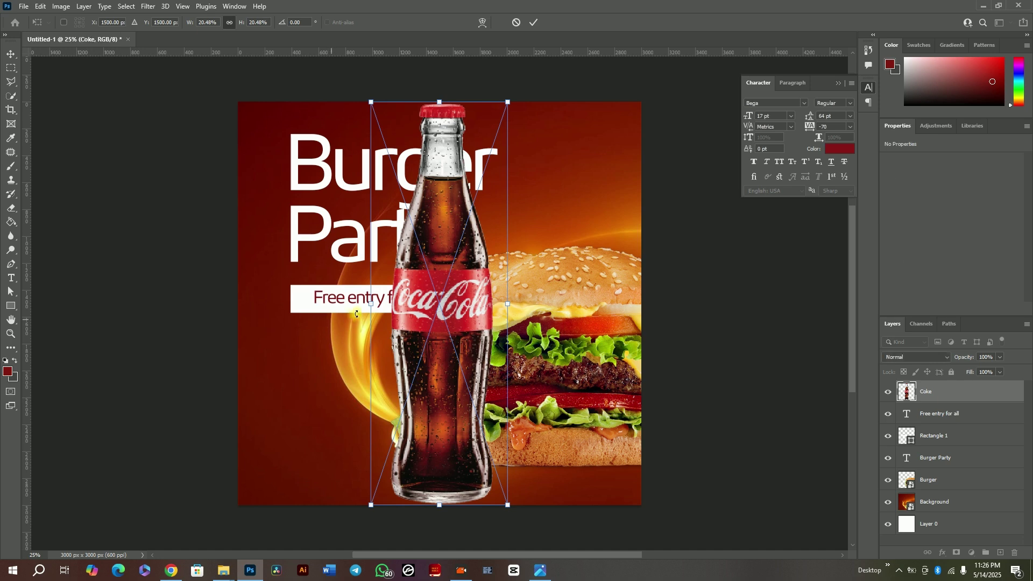
drag(446, 304, 551, 314)
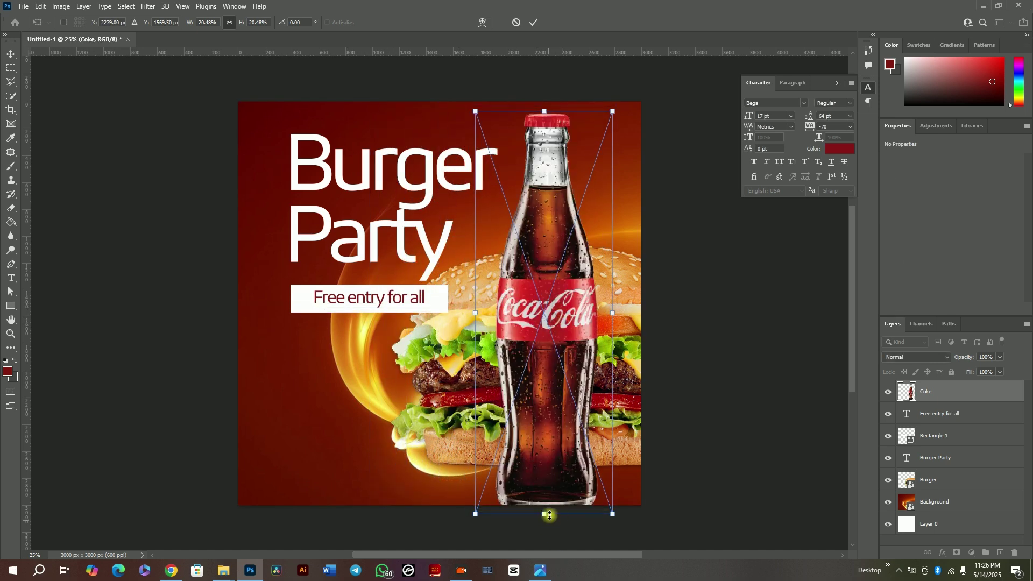
drag(549, 514, 549, 443)
drag(556, 405, 567, 156)
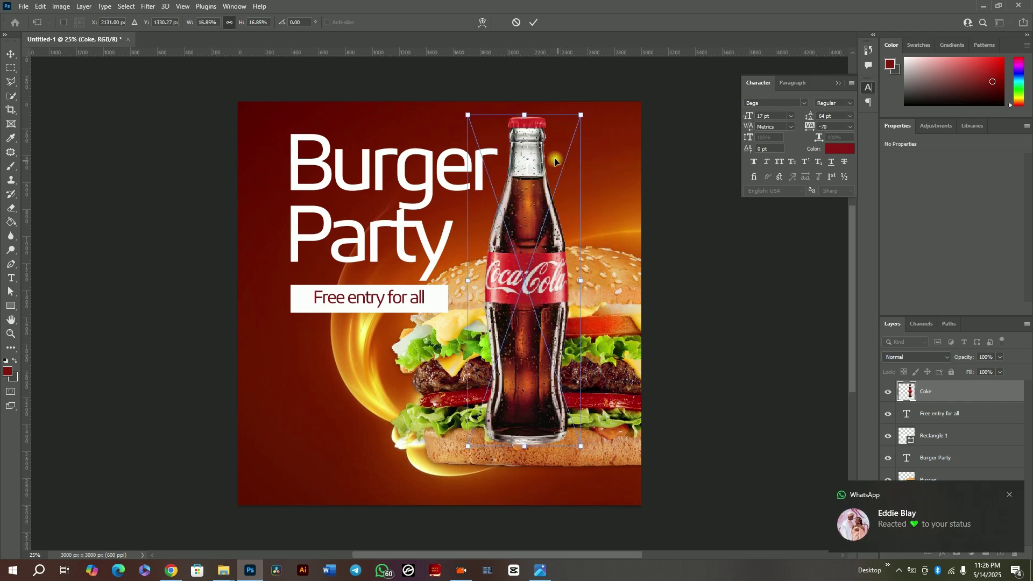
click(534, 22)
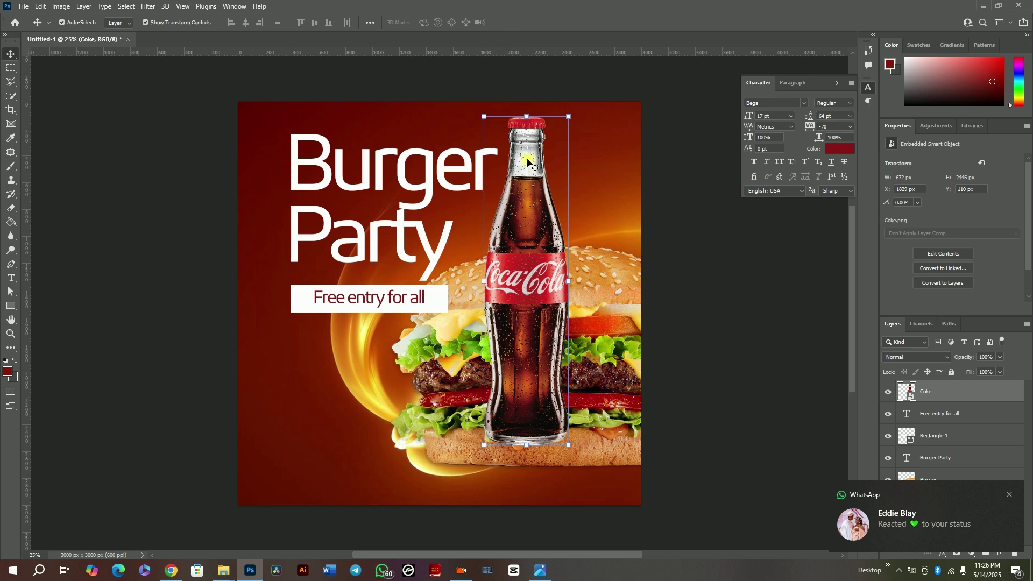
Place the Coke layer directly below the Burger layer and position the bottle at about X 1902 px, Y 140 px
drag(530, 210, 539, 209)
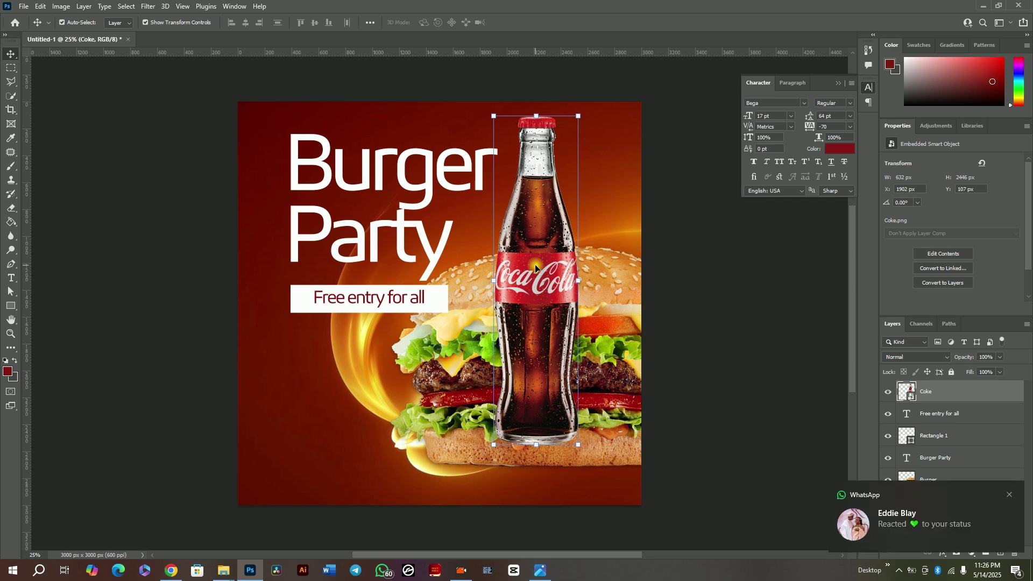
click(1009, 495)
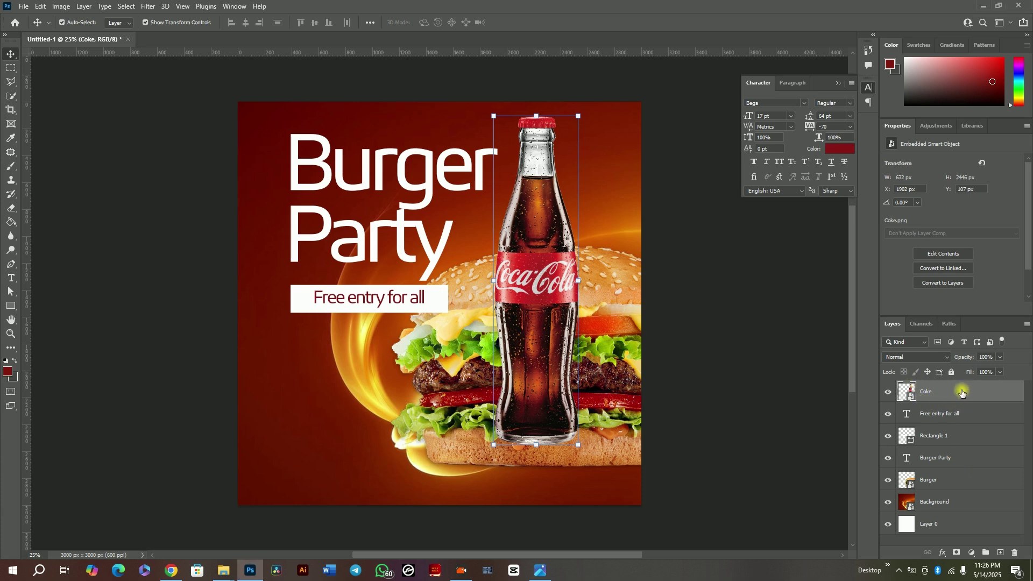
drag(962, 393, 952, 487)
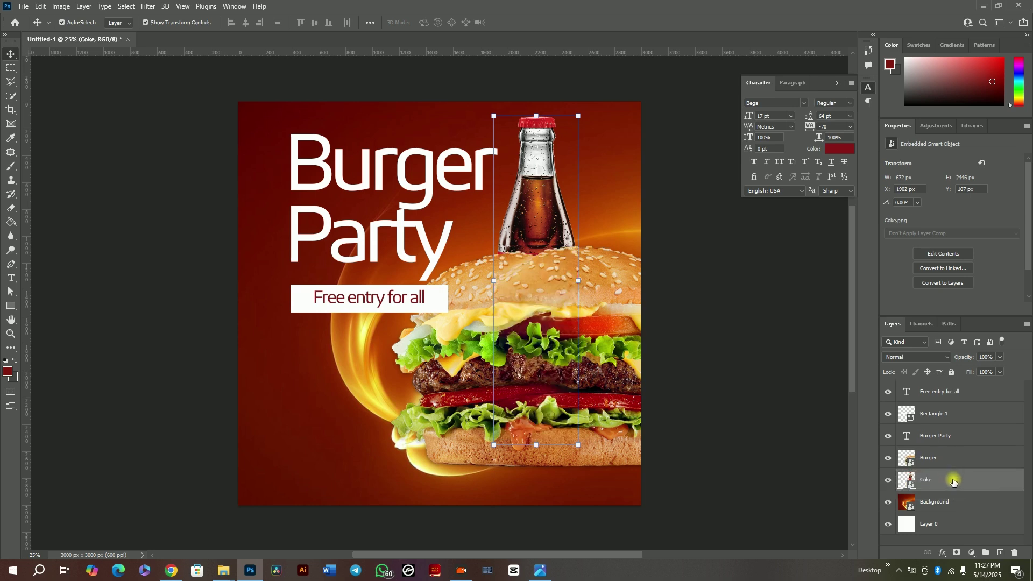
drag(529, 228, 530, 232)
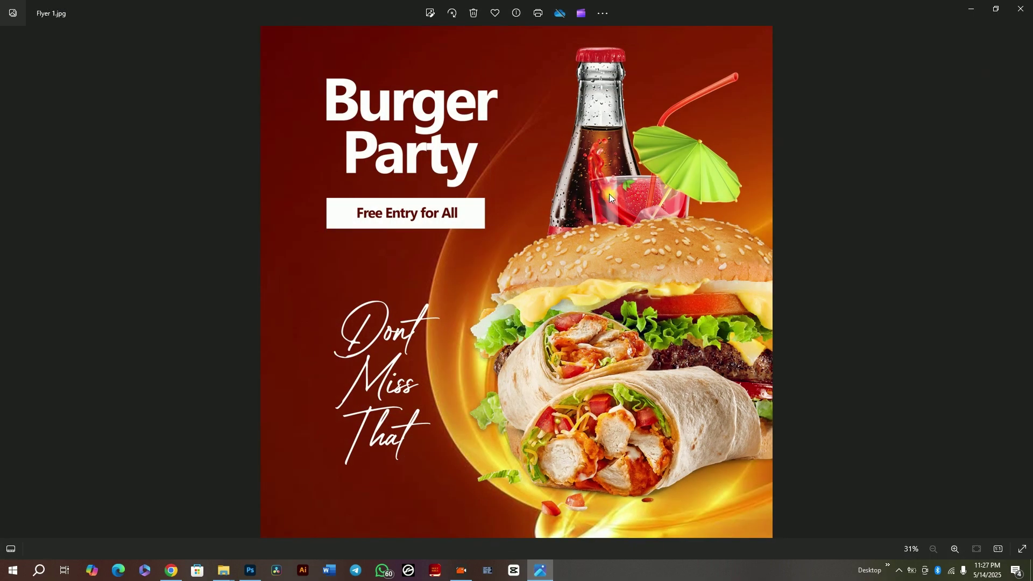
Return from the reference image to Photoshop, place the Strawberry image from the tut folder, and scale it to about 5.73% behind the burger
click(541, 571)
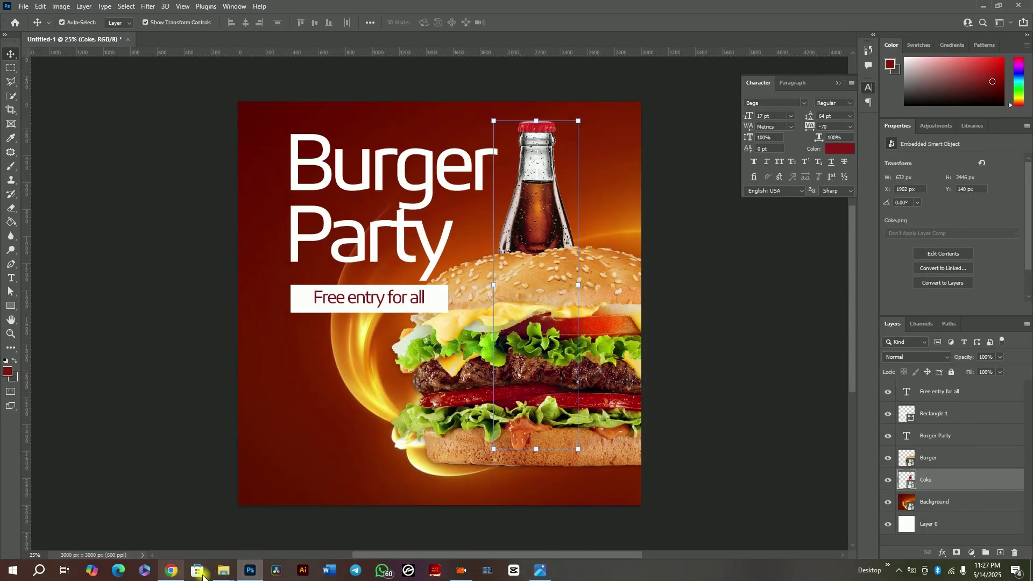
mouse_move(223, 573)
click(379, 524)
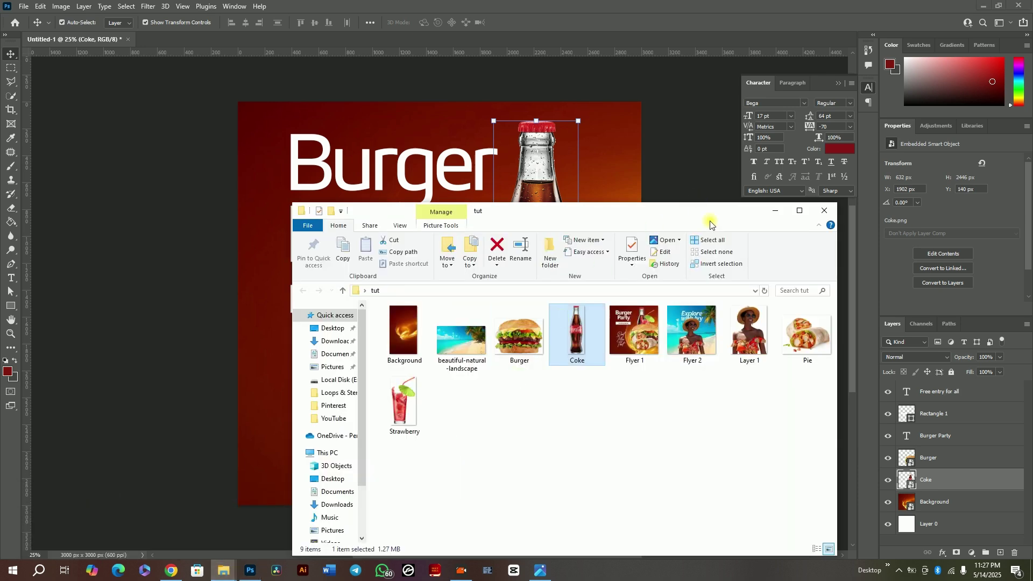
drag(403, 401, 270, 357)
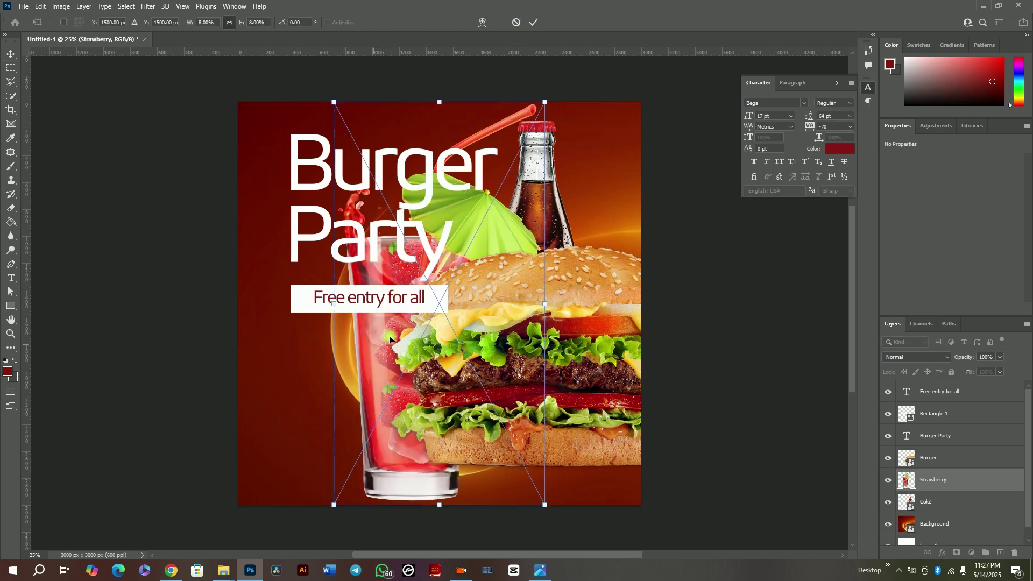
drag(376, 345, 509, 314)
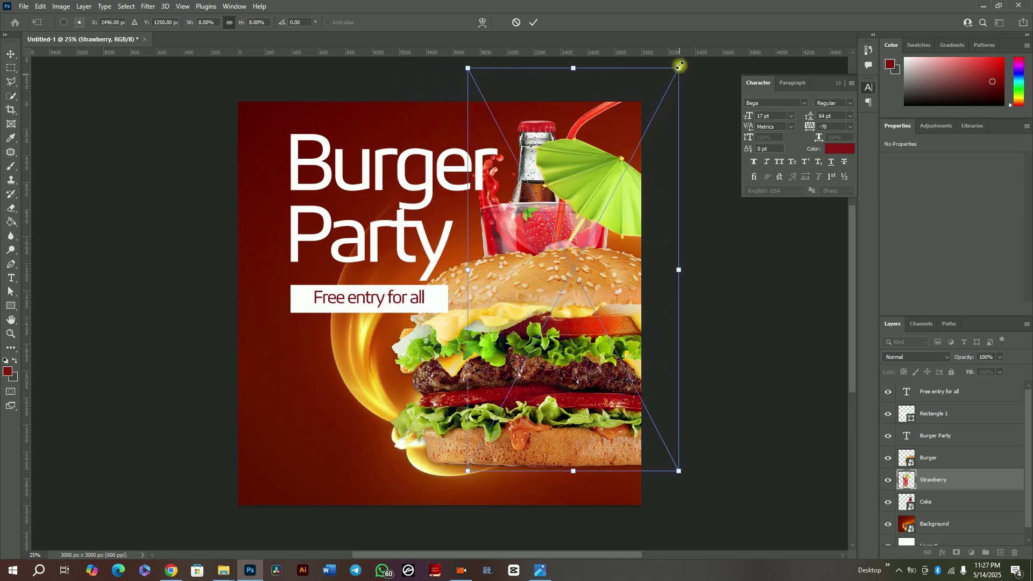
drag(679, 68, 619, 183)
drag(545, 247, 573, 188)
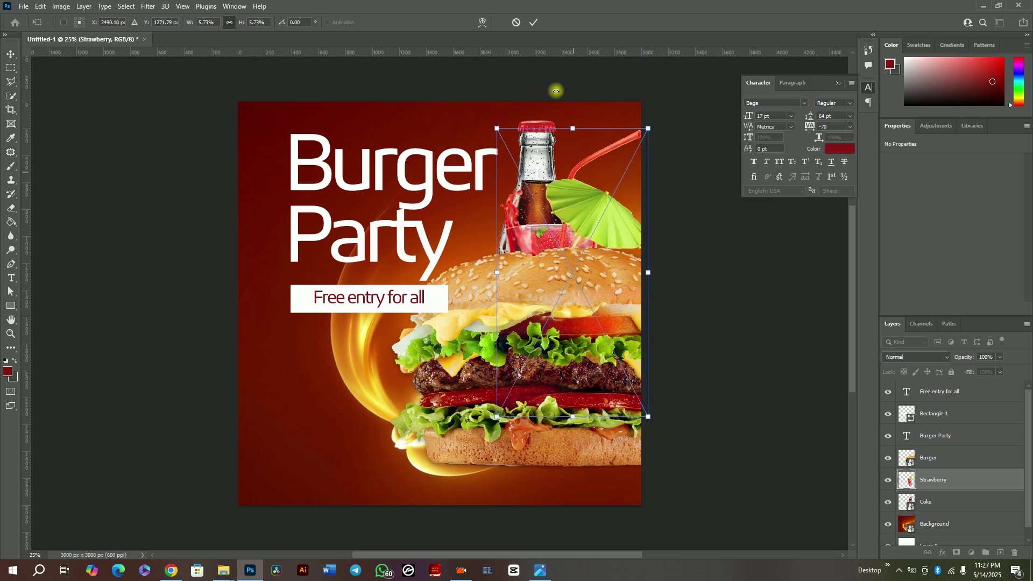
click(537, 24)
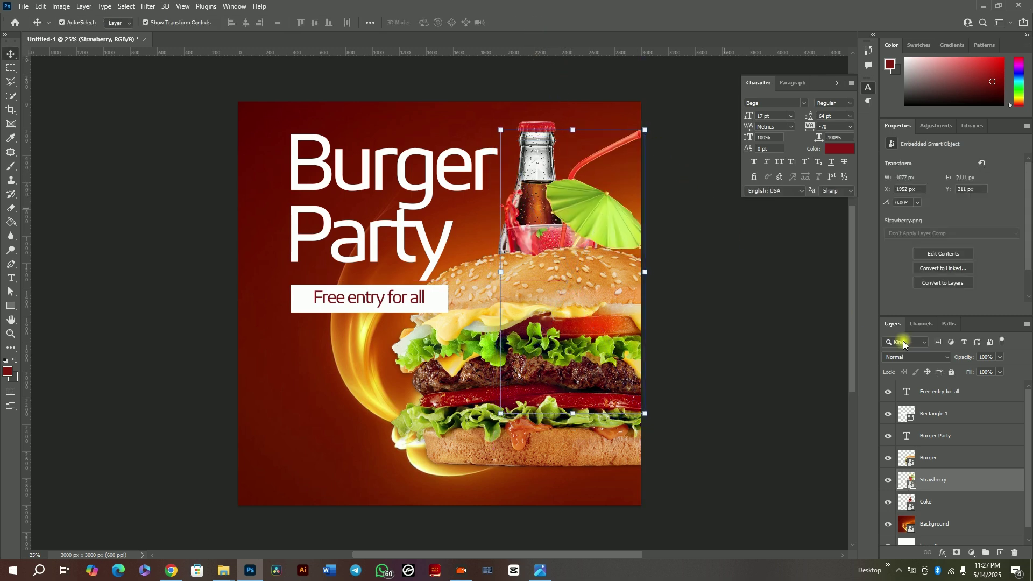
Move the Coke bottle left to about X 1790 px and raise the strawberry drink to about X 1928 px, Y 83 px
click(540, 164)
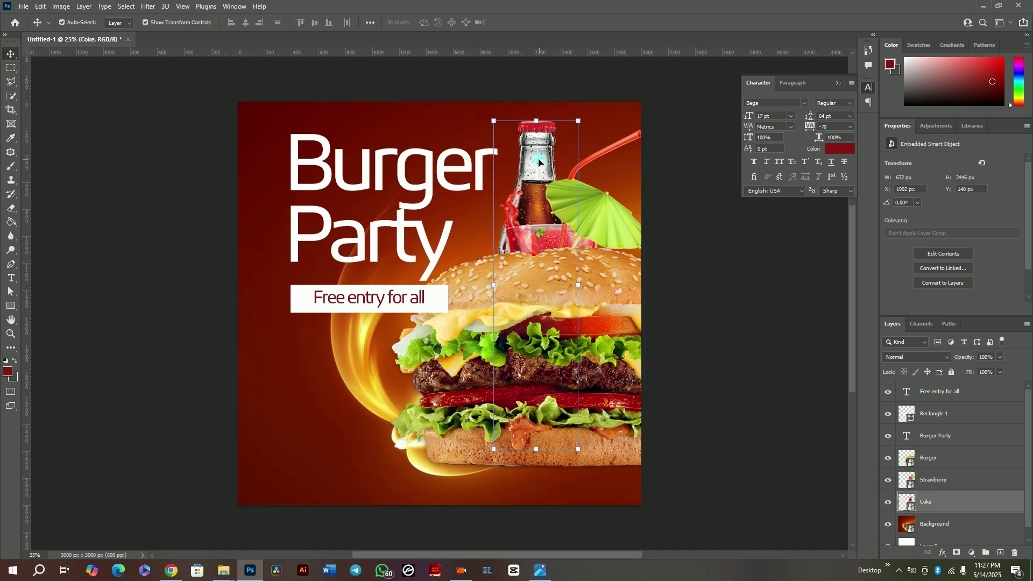
drag(539, 161, 523, 162)
click(587, 199)
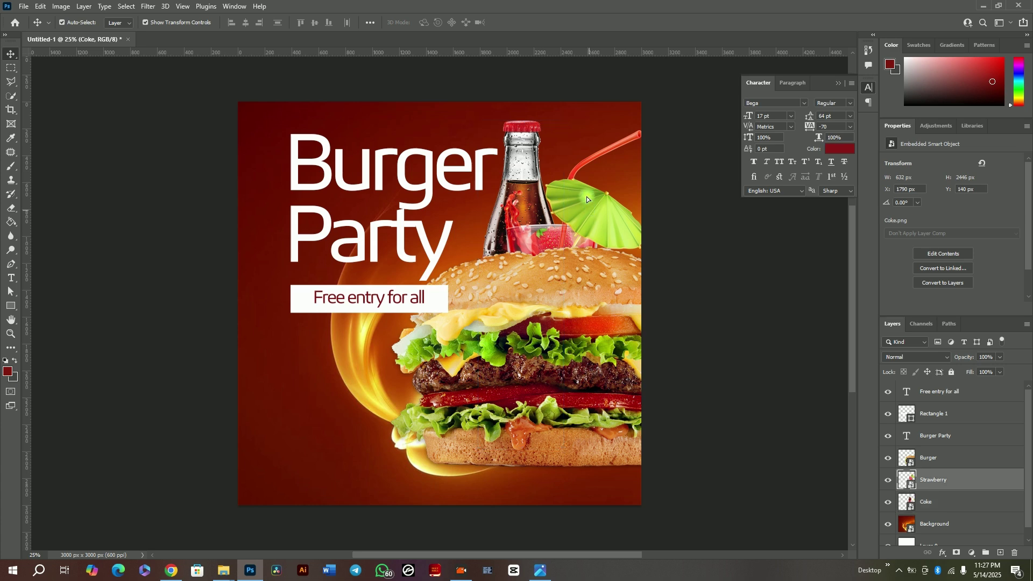
drag(587, 197, 585, 181)
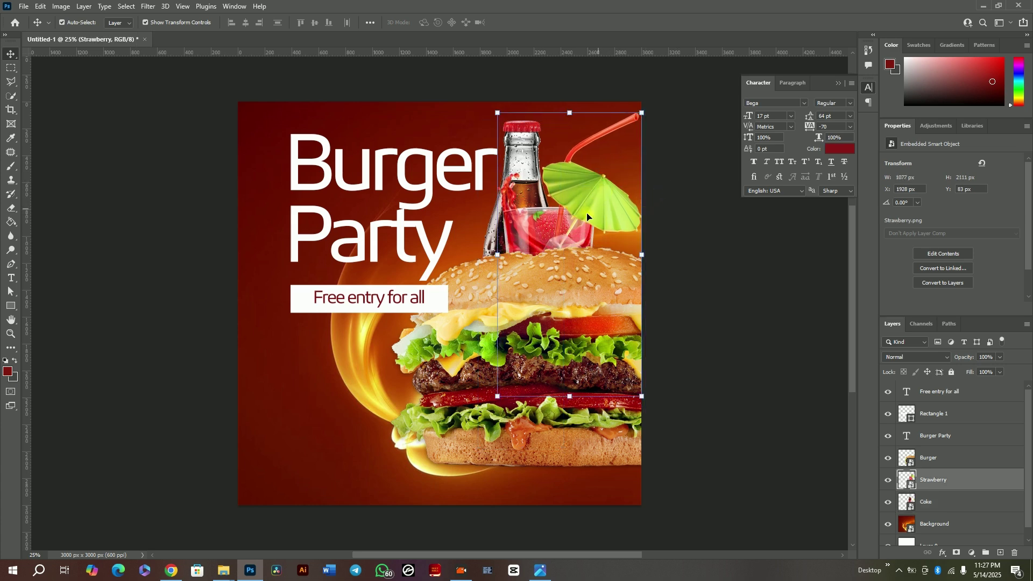
Scale the burger down to about 37.37%, and shift the strawberry drink slightly right and down beside the bottle
click(550, 318)
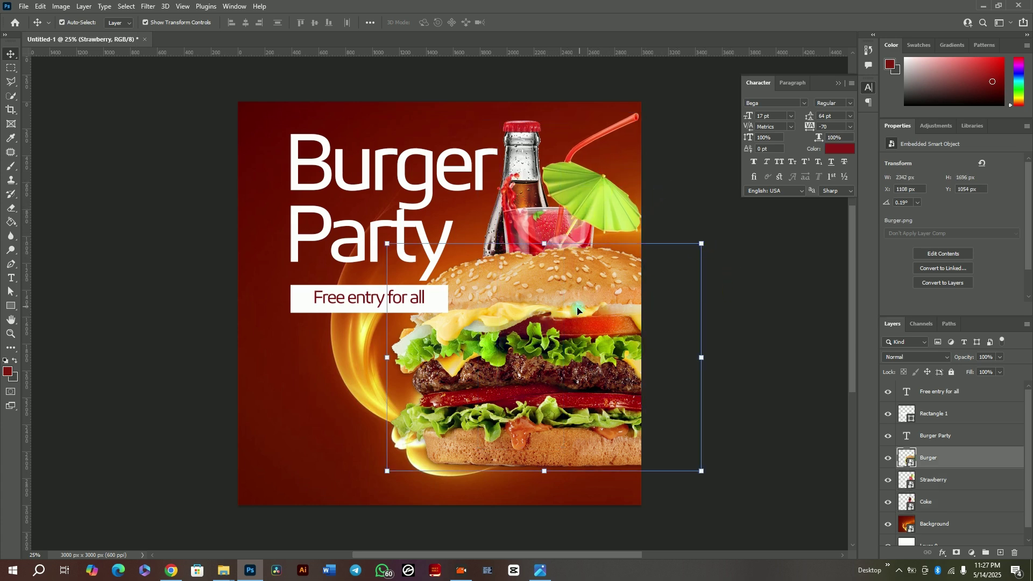
drag(702, 243, 655, 278)
click(535, 24)
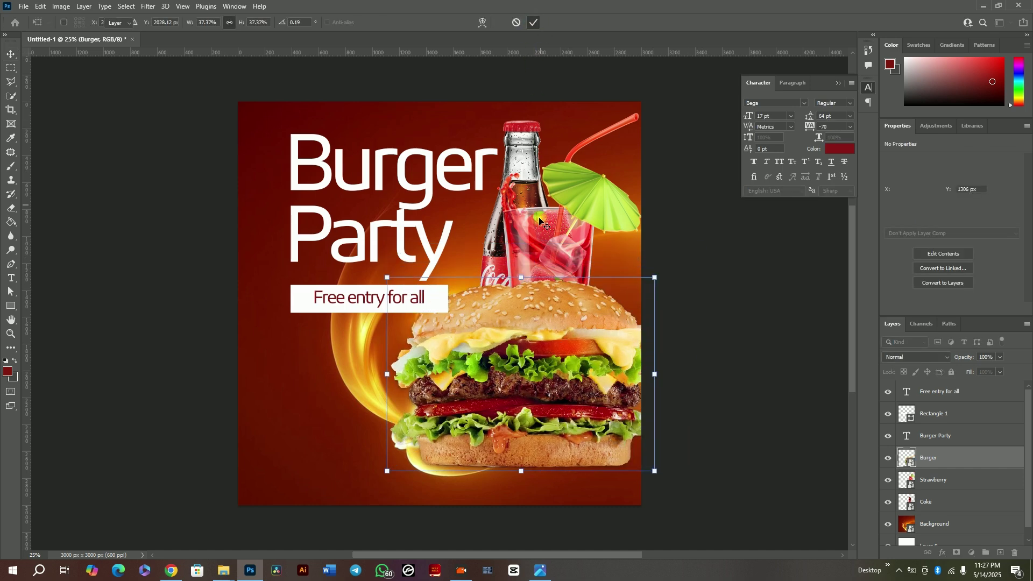
mouse_move(546, 216)
mouse_down()
mouse_move(565, 216)
mouse_move(557, 225)
mouse_up()
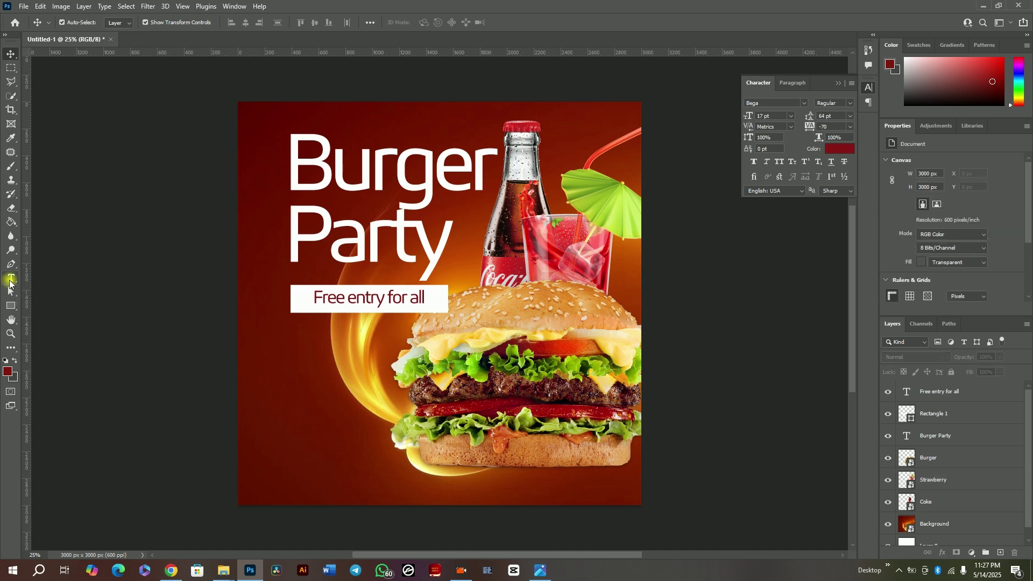
Check the script text in the reference Flyer 1.jpg, and add "Dont Miss That" on three lines below the white rectangle
click(542, 567)
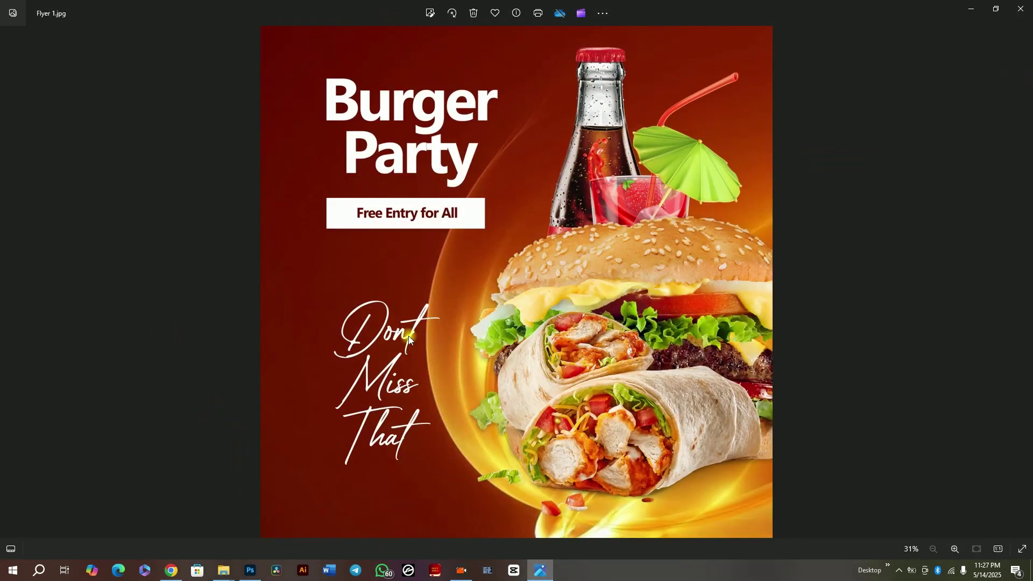
click(974, 15)
click(303, 371)
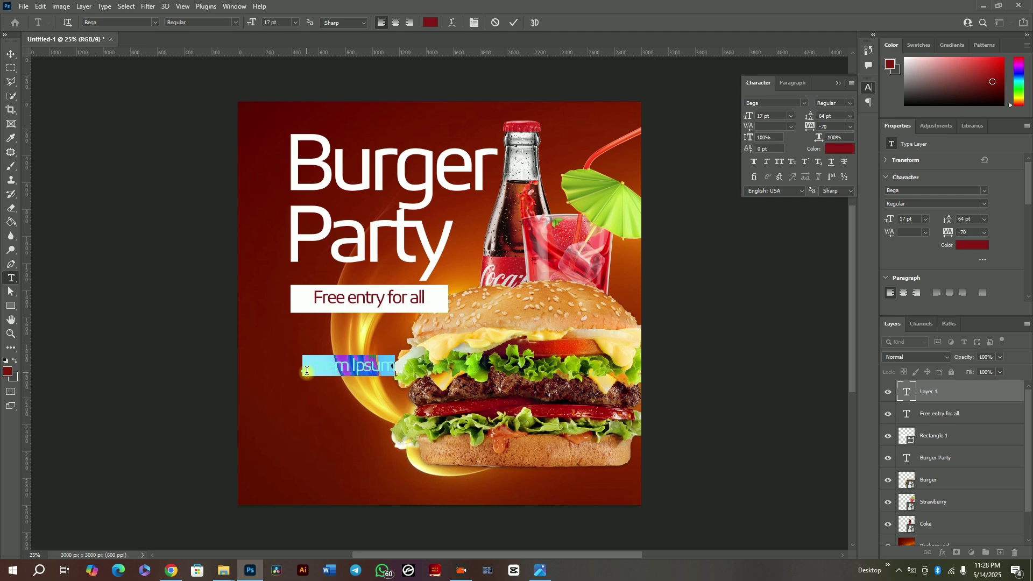
key(BackSpace)
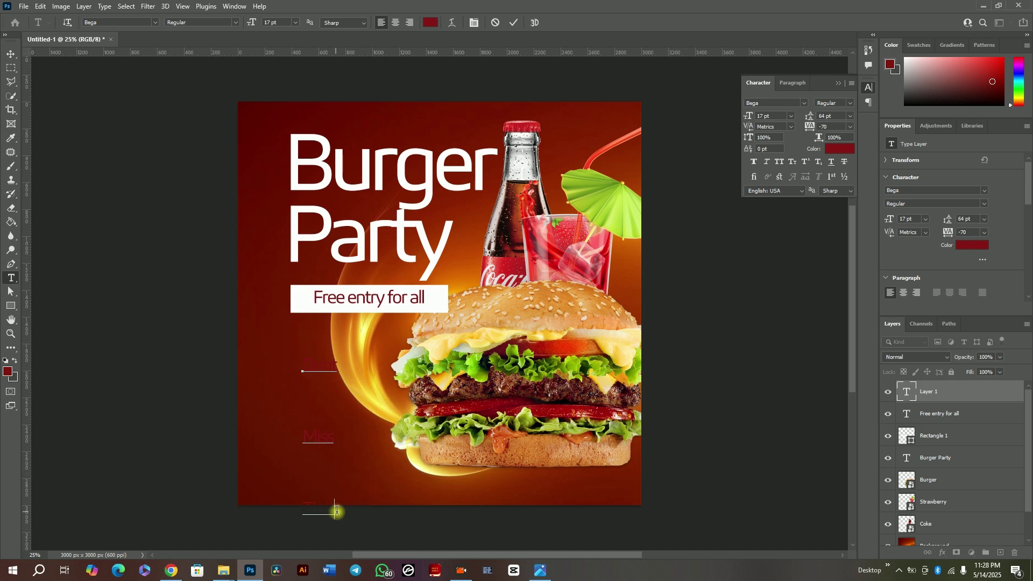
Colour the whole "Dont Miss That" text white
drag(336, 510, 302, 335)
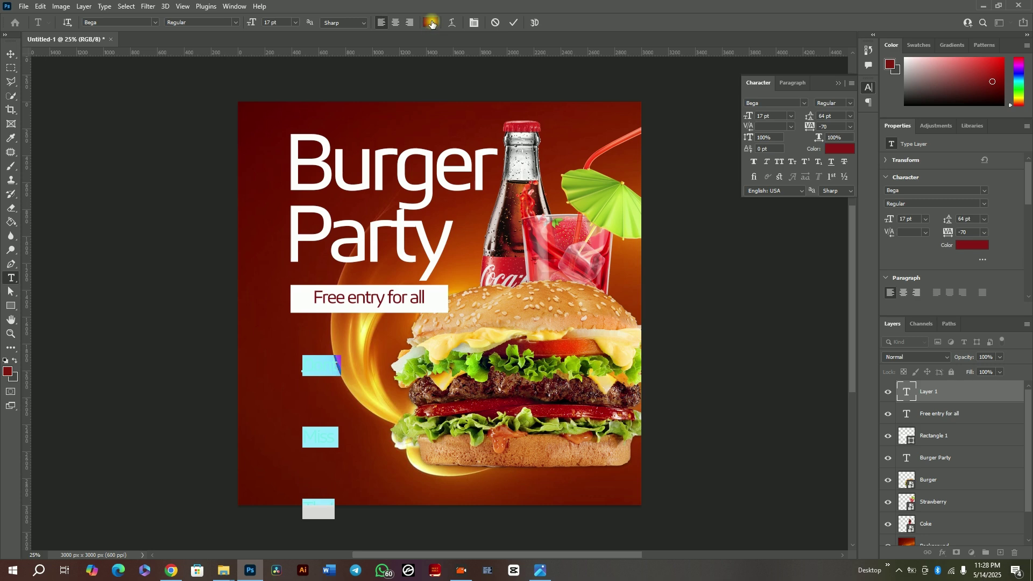
click(431, 24)
drag(789, 404, 710, 293)
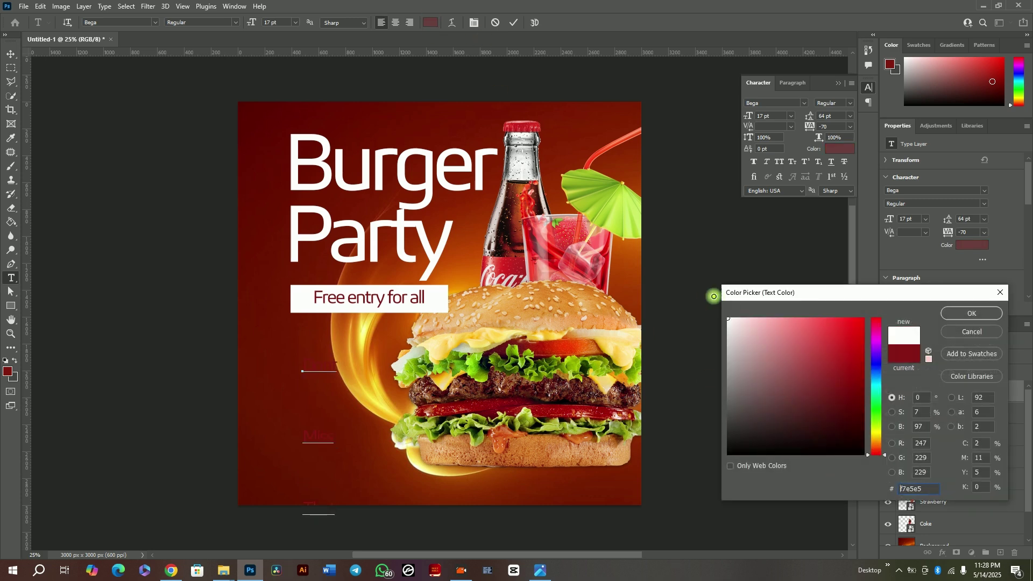
click(972, 317)
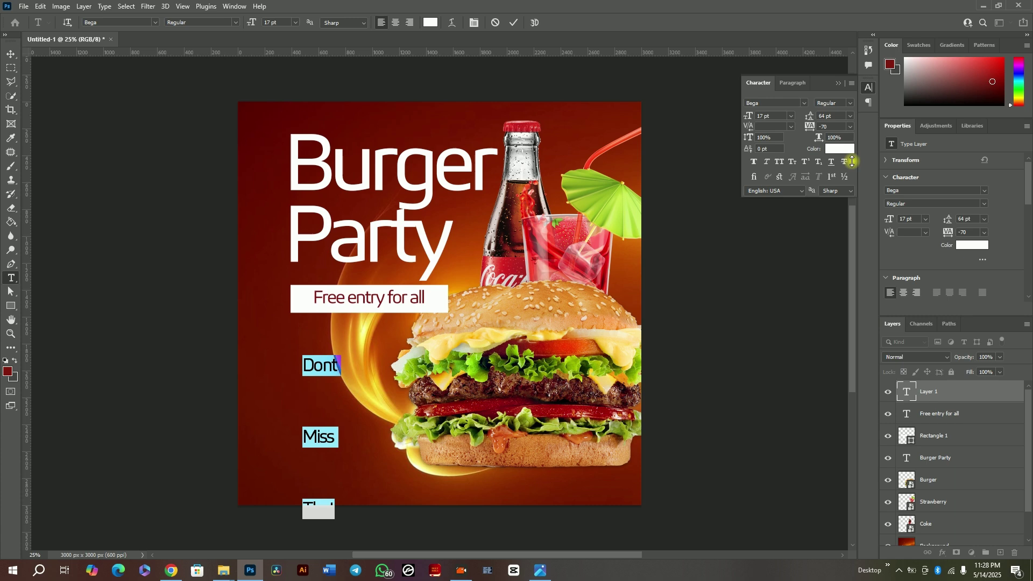
Reduce the leading of the "Dont Miss That" text to 28 pt
click(477, 23)
click(475, 22)
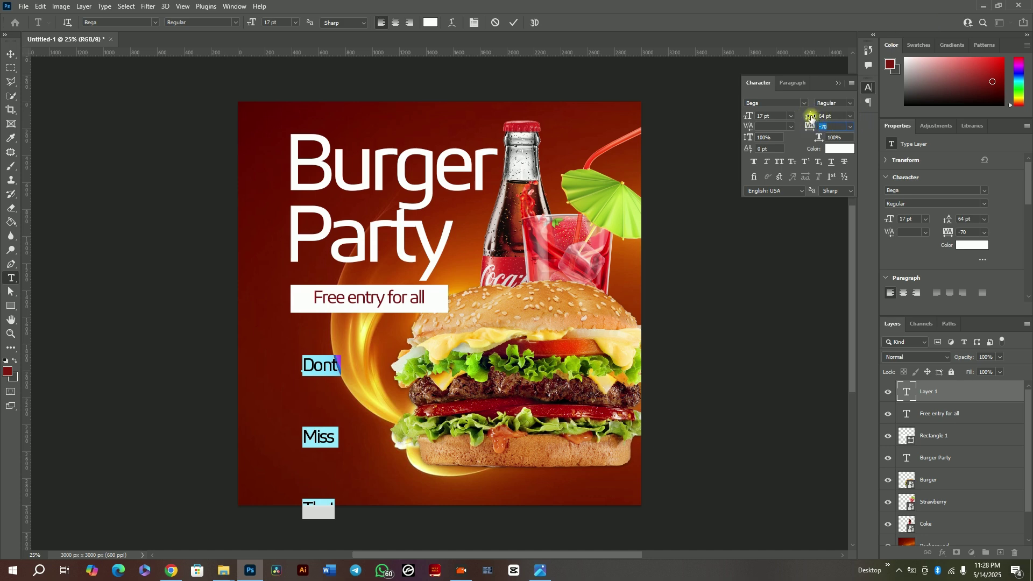
drag(807, 115, 793, 117)
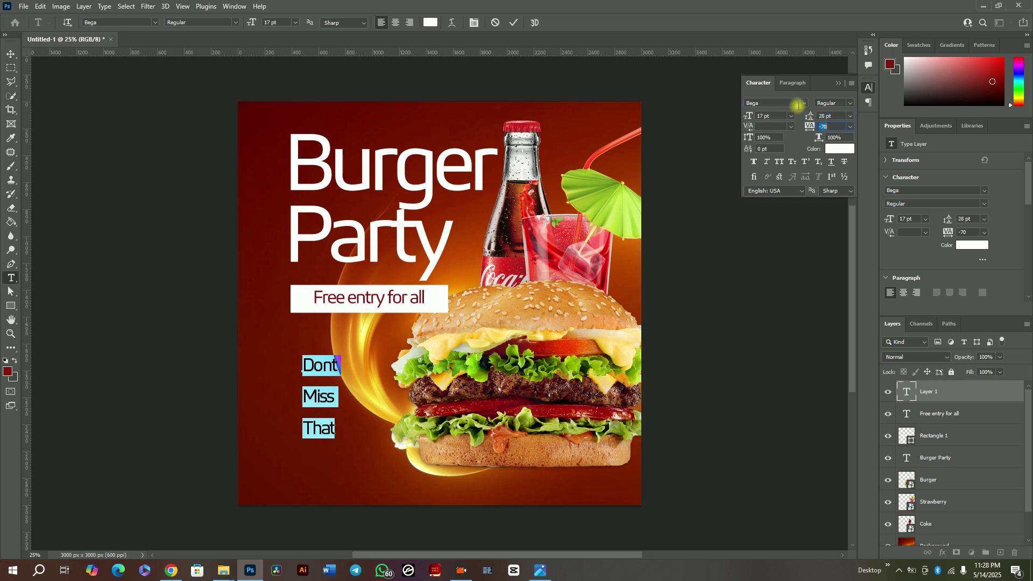
Change the font of the "Dont Miss That" text to the handwritten Agustina typeface
click(802, 104)
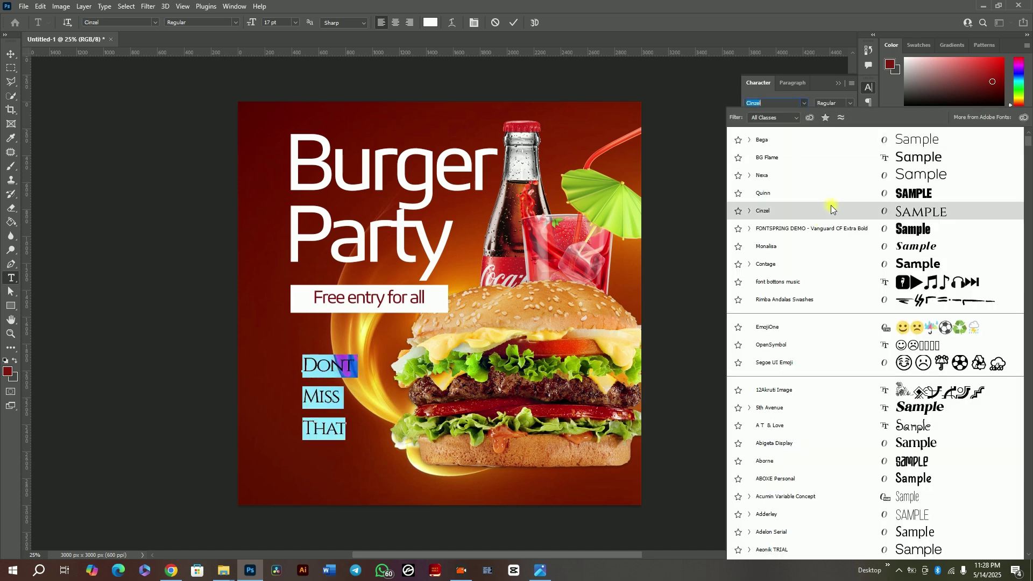
scroll(820, 258, down, 5)
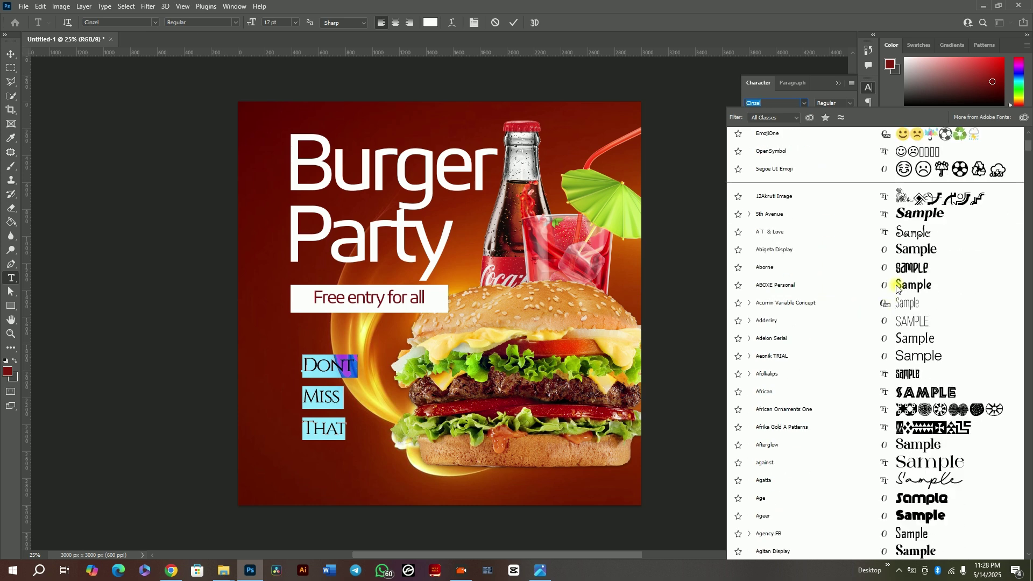
scroll(913, 394, down, 3)
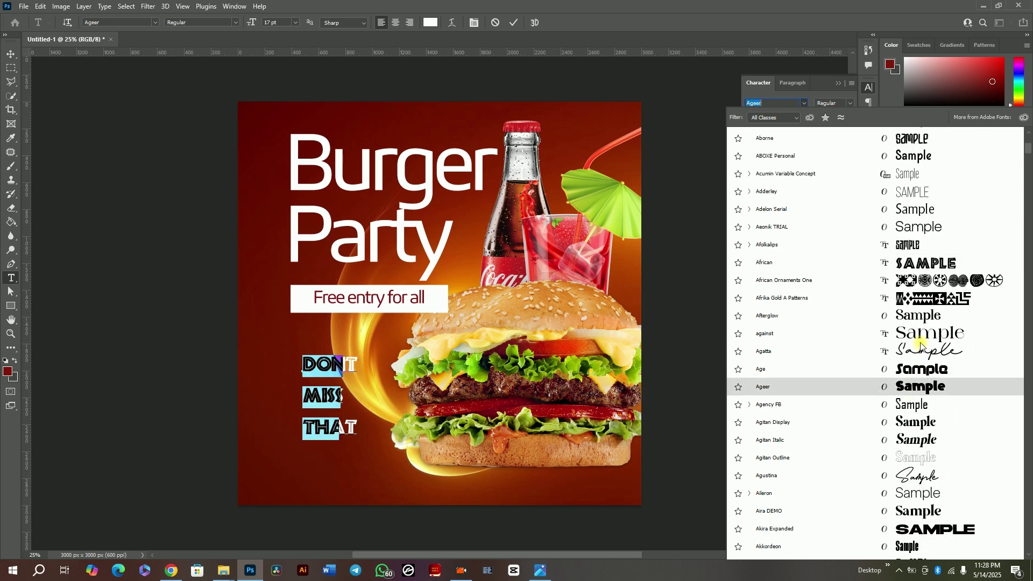
click(913, 472)
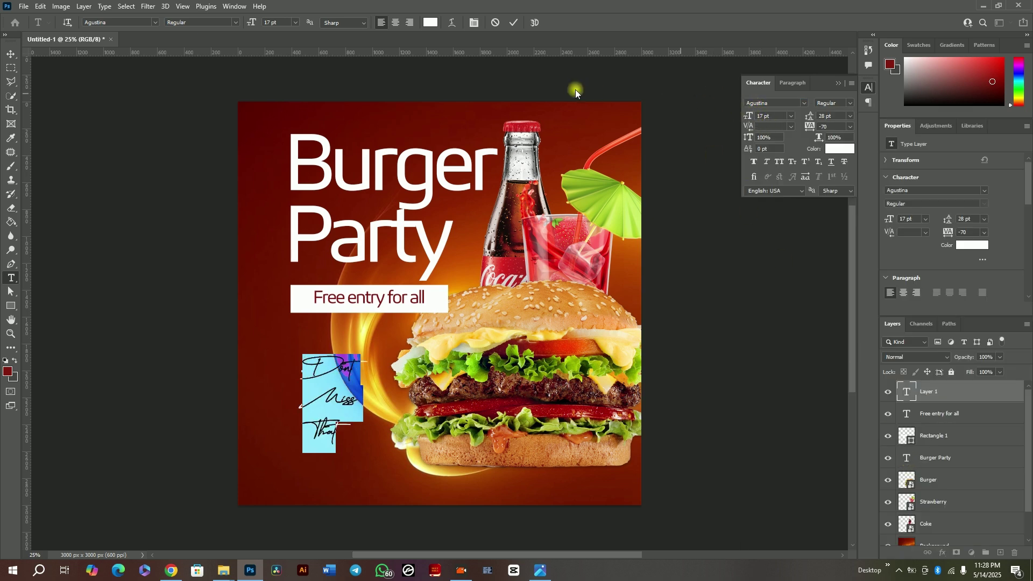
Enlarge the "Dont Miss That" text to 33 pt with 37 pt leading
drag(249, 24, 261, 23)
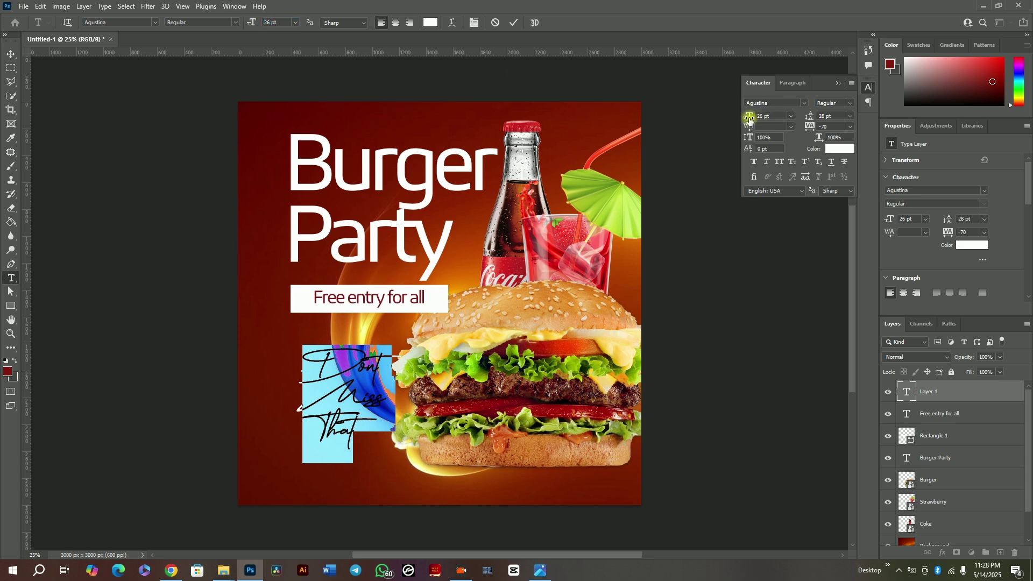
drag(749, 116, 753, 116)
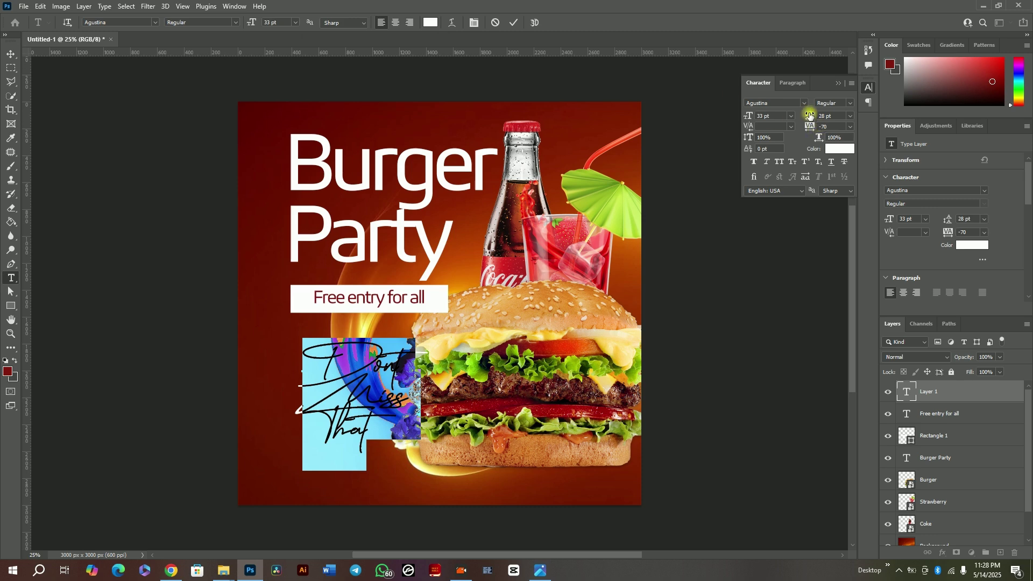
drag(809, 117, 815, 116)
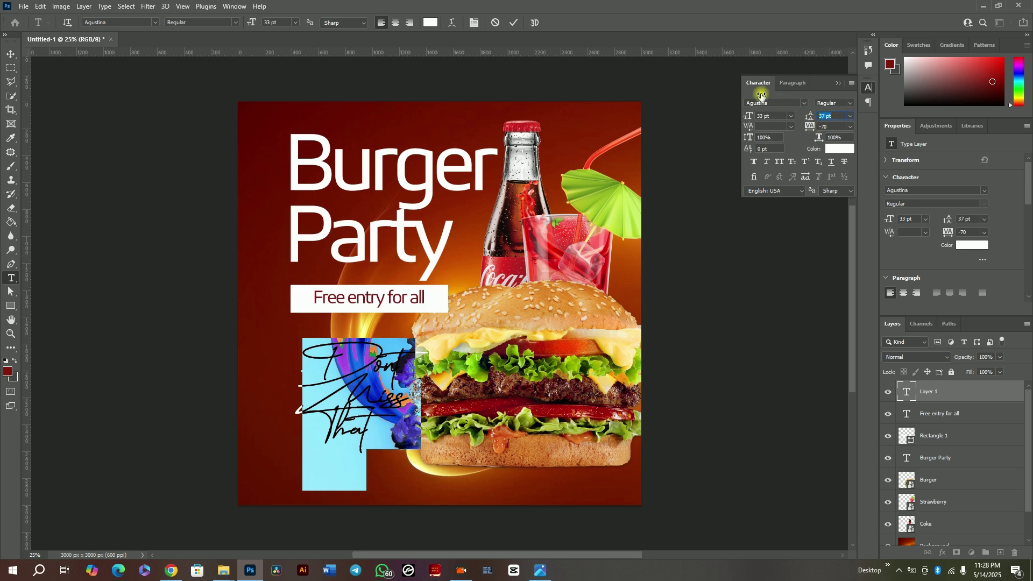
click(512, 24)
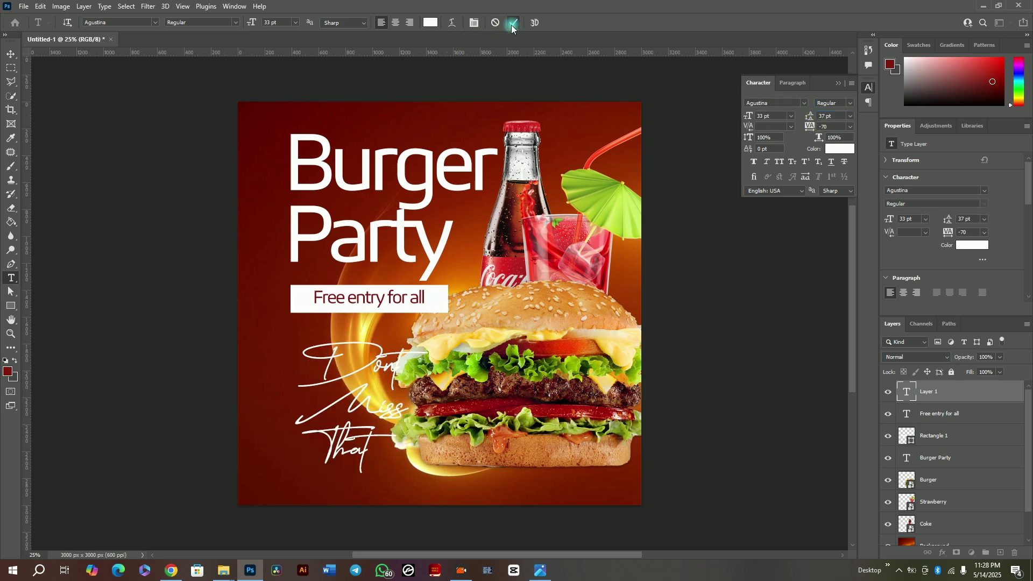
Move the "Dont Miss That" text slightly down and left, and compare the layout with the reference Flyer 1.jpg before closing it
click(12, 55)
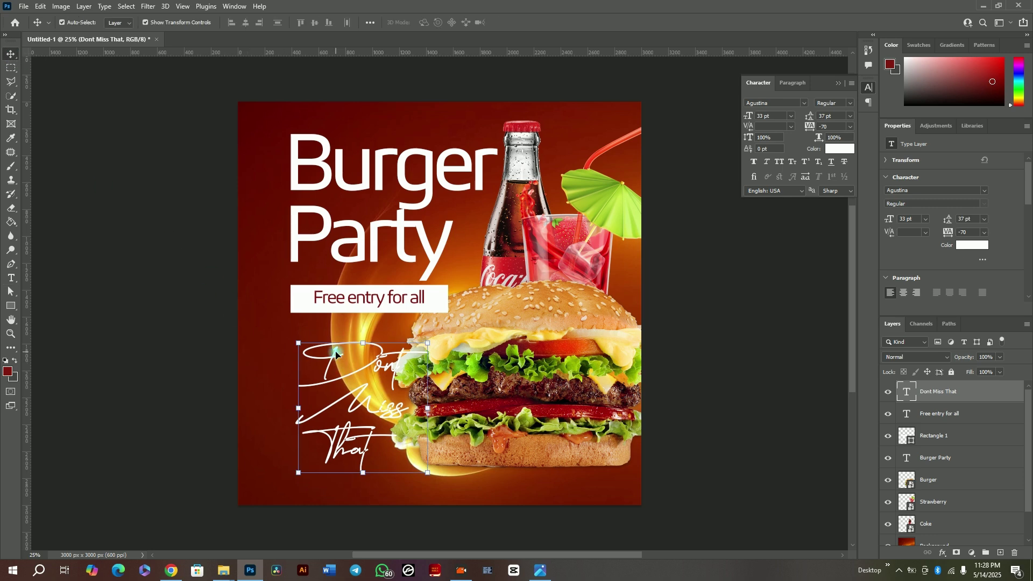
mouse_move(335, 354)
mouse_down()
mouse_move(324, 349)
mouse_move(327, 365)
mouse_up()
click(669, 228)
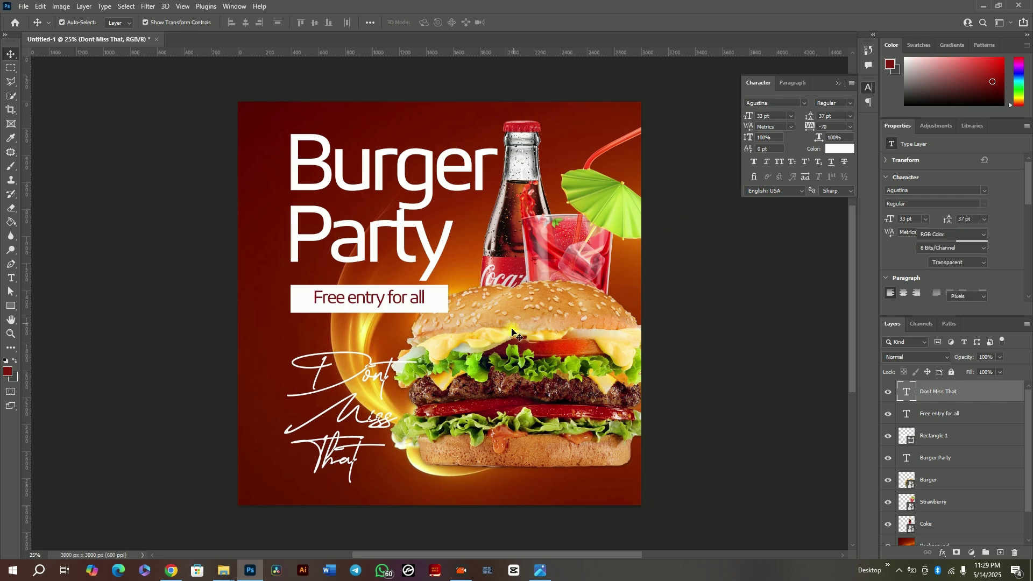
click(540, 570)
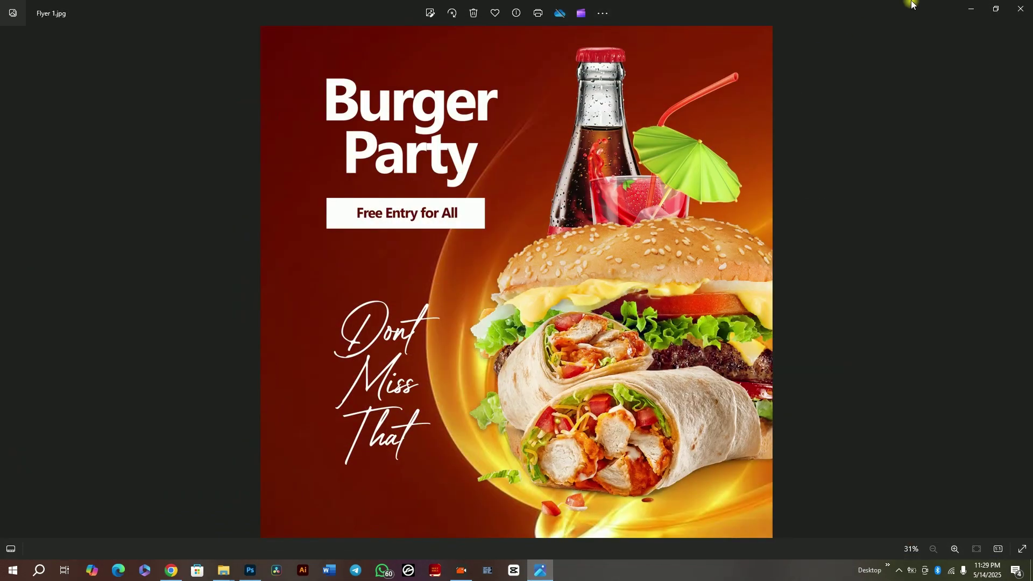
click(1021, 8)
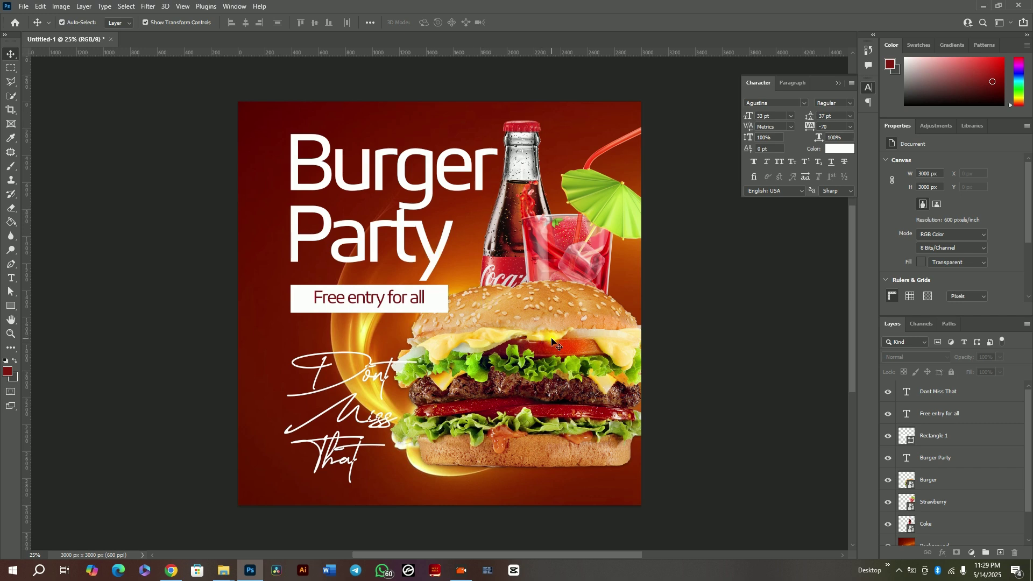
Examine the layer stack and which layer holds the burger, the Coke bottle, the strawberry drink and the title
click(531, 322)
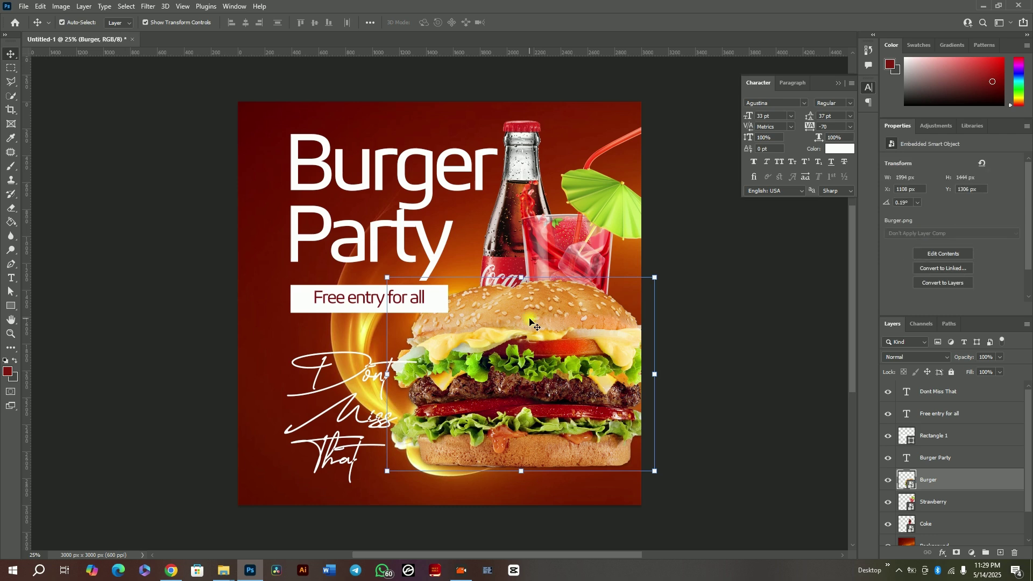
click(520, 167)
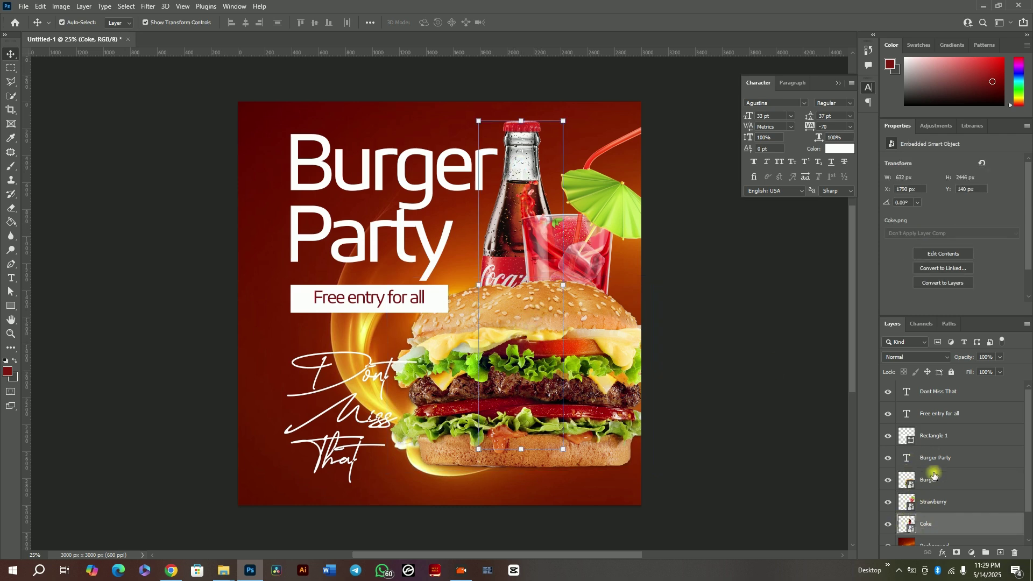
scroll(963, 408, down, 1)
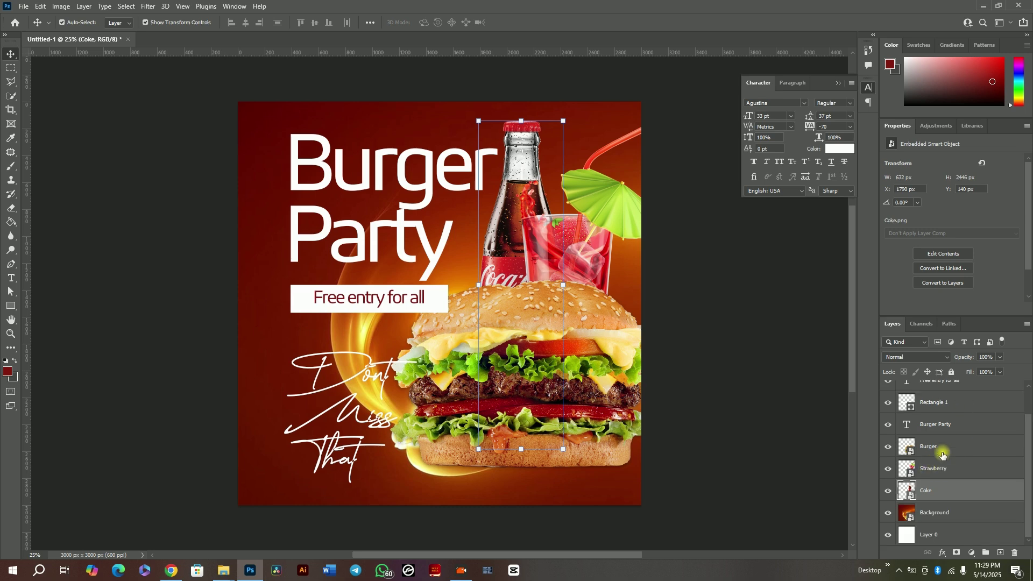
scroll(943, 451, up, 1)
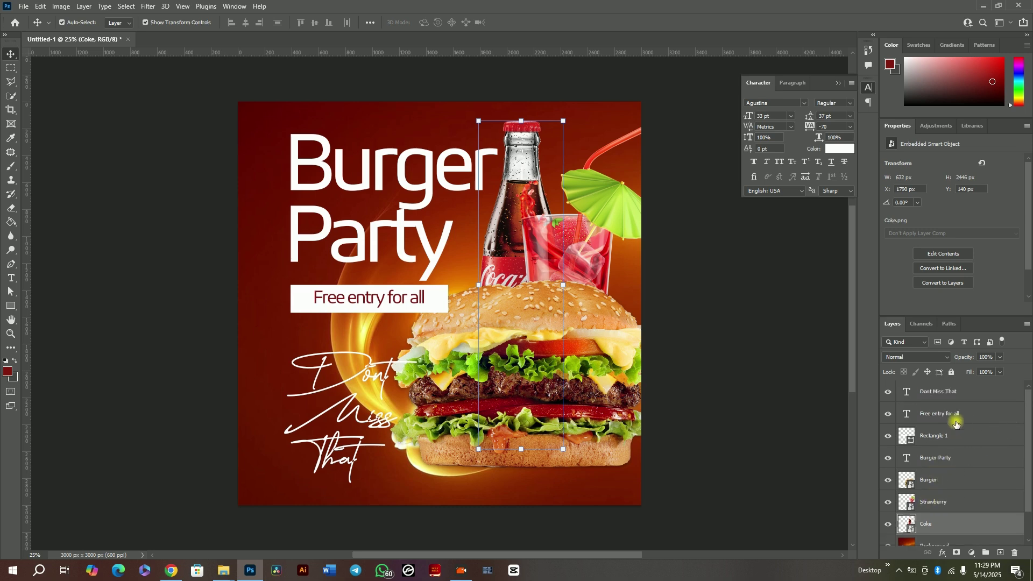
scroll(1028, 463, down, 1)
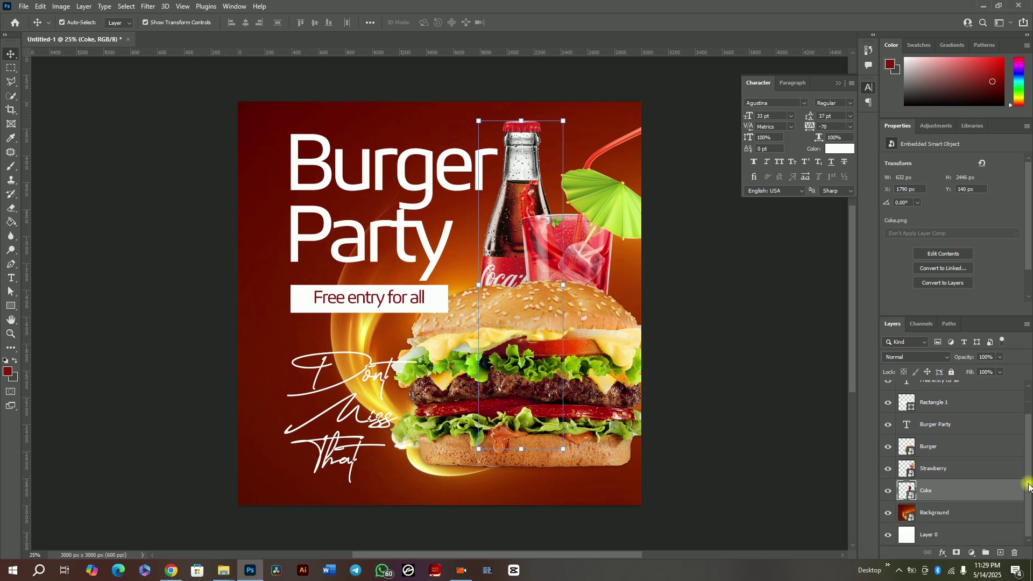
scroll(1028, 446, up, 1)
scroll(1029, 440, down, 1)
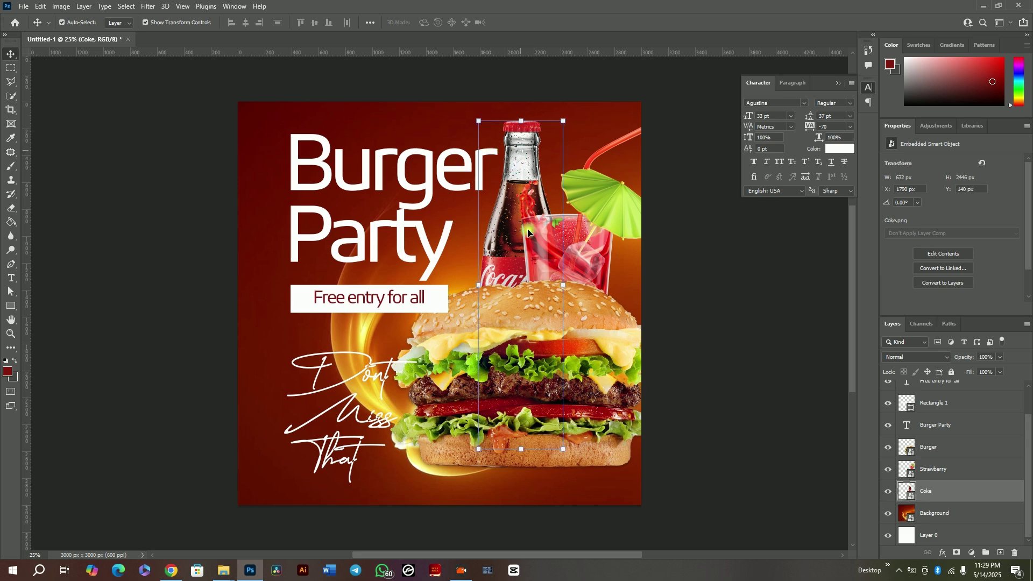
click(601, 191)
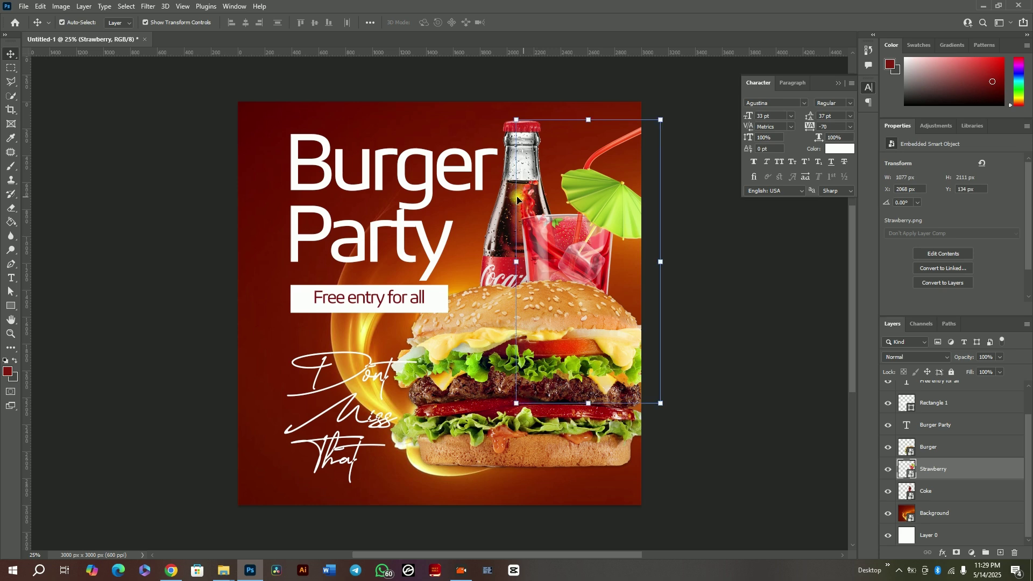
click(963, 426)
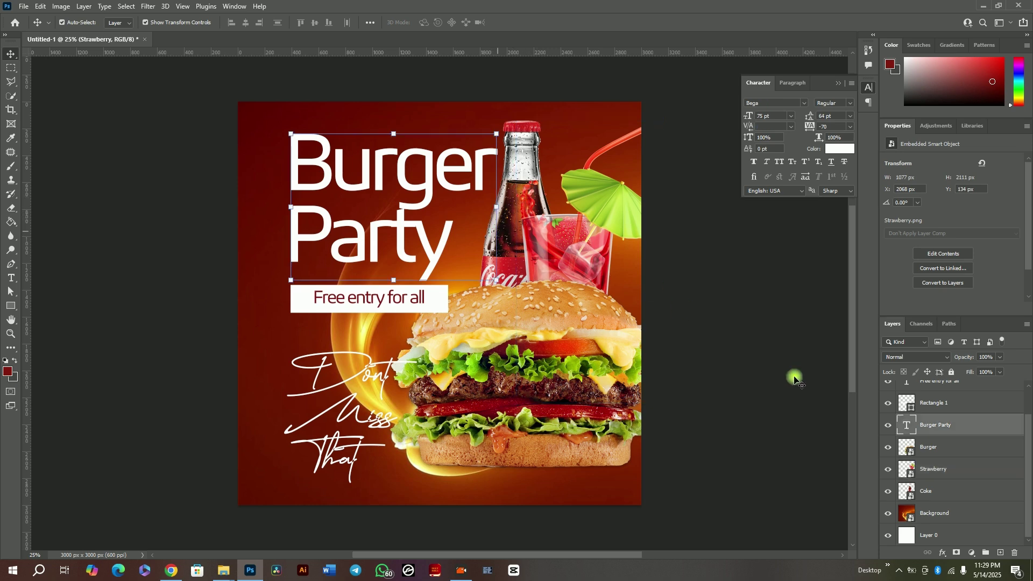
key(alt+bracketright)
Try different opacity levels on the Burger layer and return it to 100%
click(963, 437)
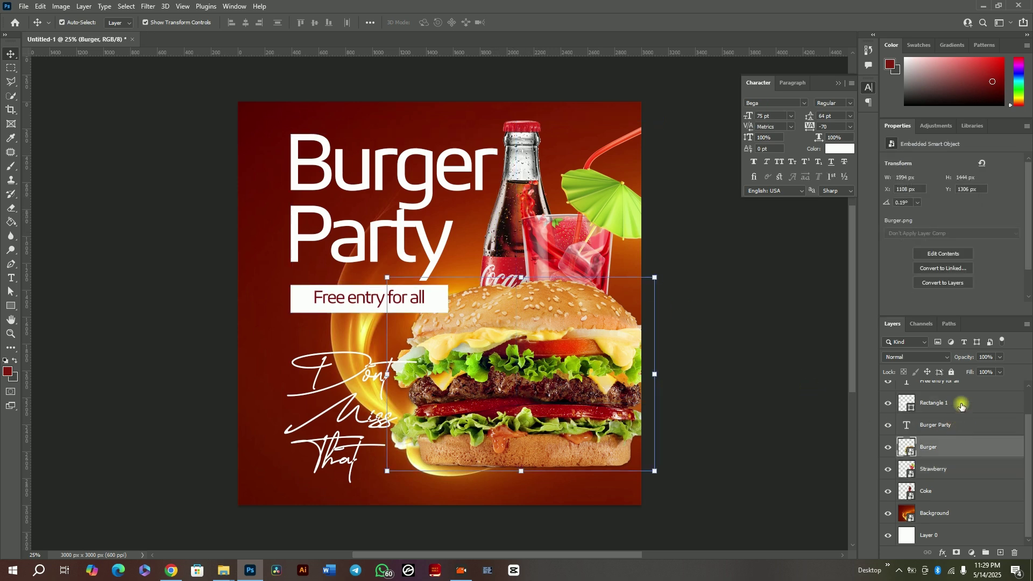
click(999, 358)
drag(978, 370, 1017, 371)
click(965, 361)
drag(957, 358, 978, 359)
mouse_move(967, 357)
mouse_down()
mouse_move(936, 356)
mouse_move(994, 357)
mouse_move(984, 359)
mouse_up()
Try a lower opacity on the Burger Party text layer and return it to 100%
scroll(951, 445, up, 1)
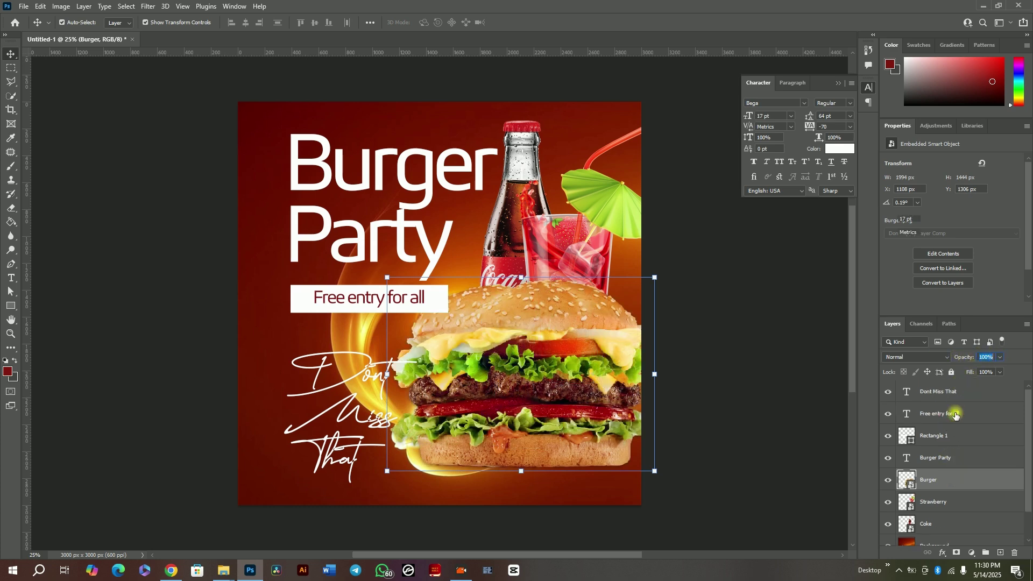
click(951, 414)
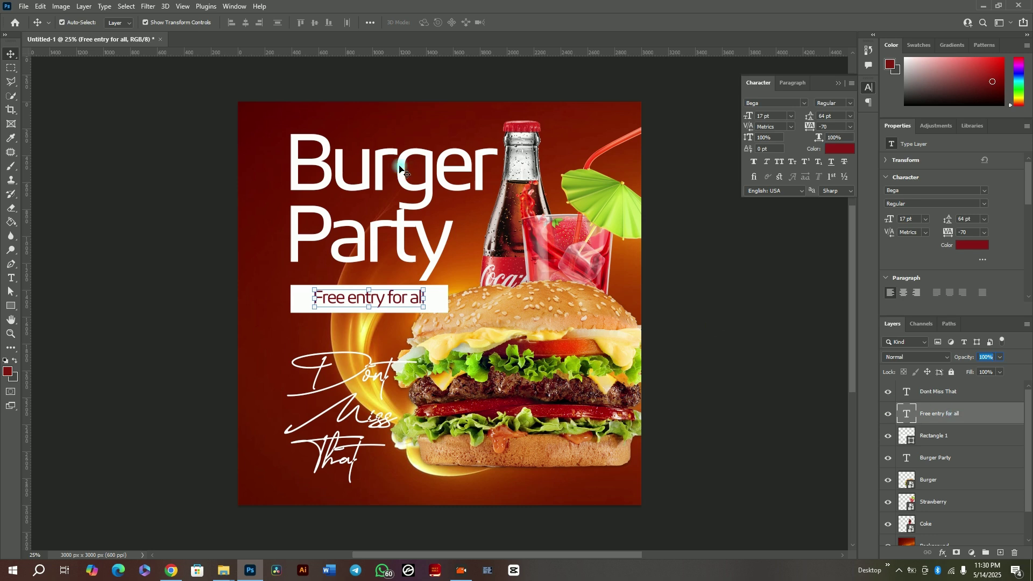
click(945, 458)
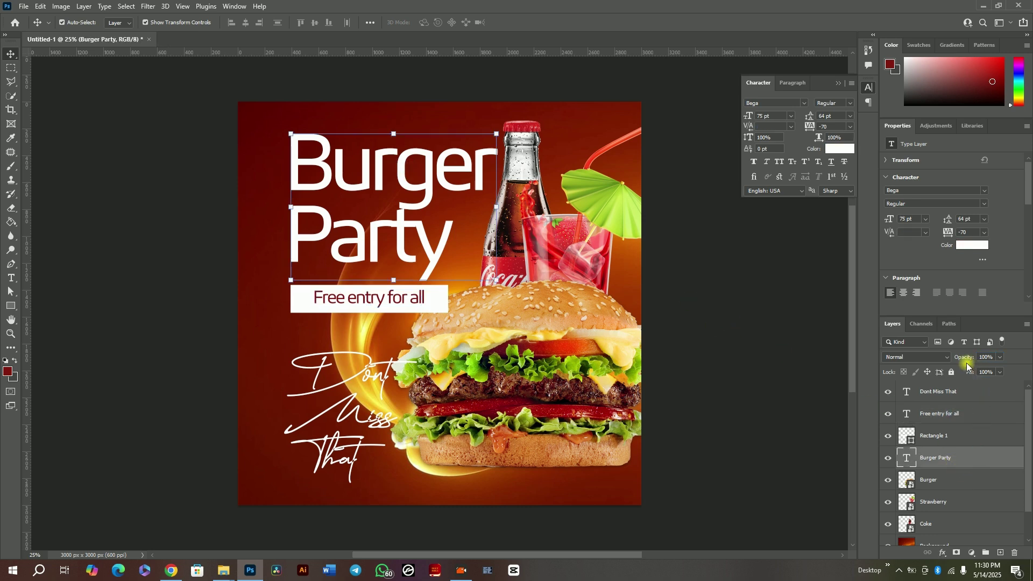
drag(966, 361, 910, 358)
Deselect the Burger Party text layer and collapse the character settings
click(647, 90)
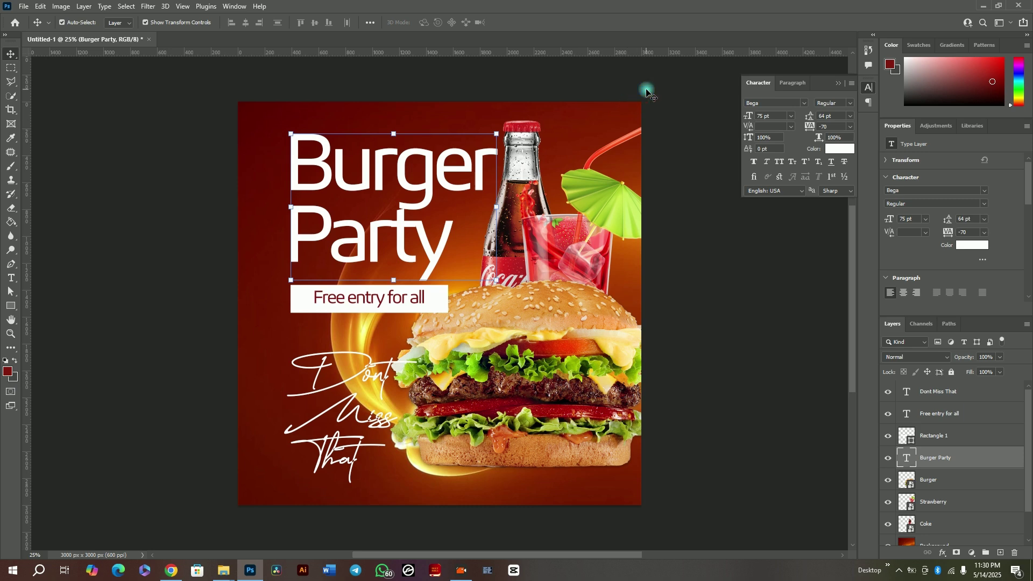
click(839, 84)
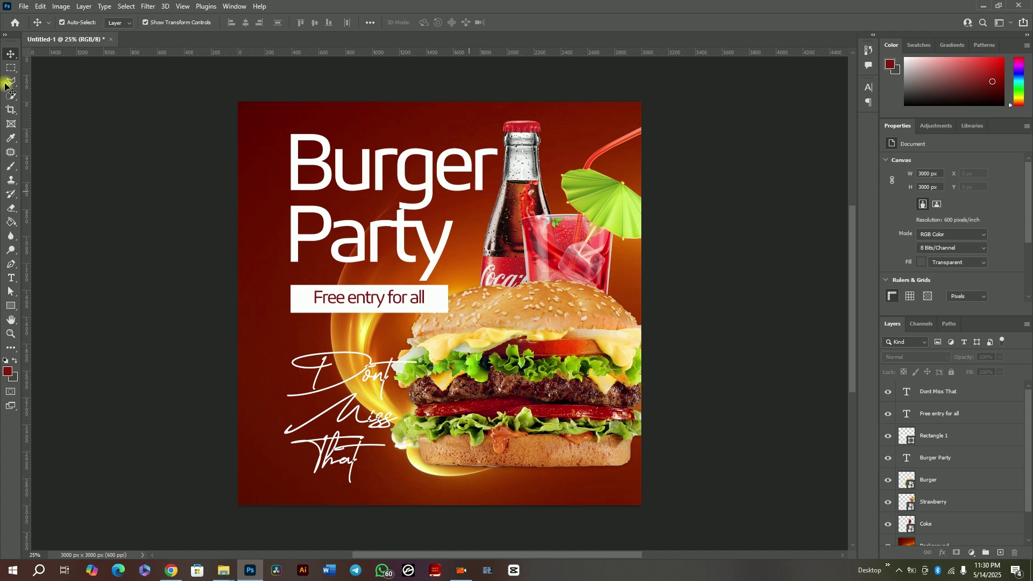
Save a copy of the flyer to Local Disk (E:) as Trial in Photoshop format, with layers and Maximize Compatibility enabled
click(24, 8)
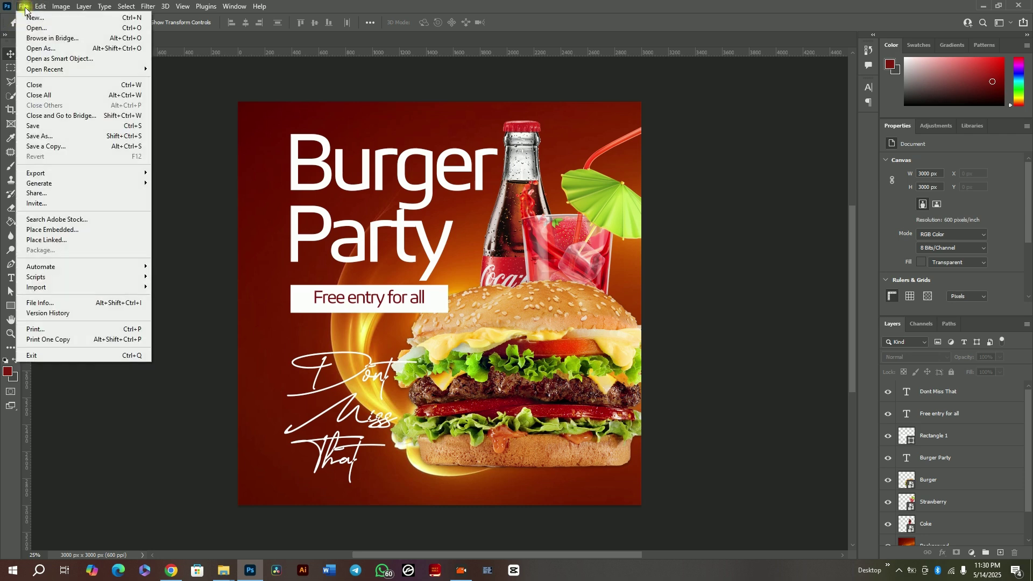
click(54, 145)
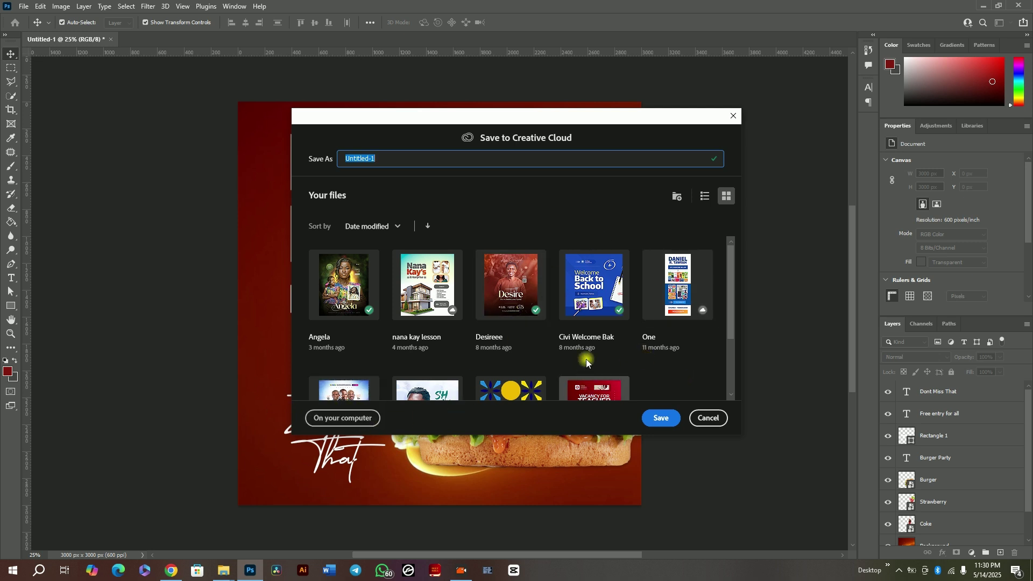
click(354, 418)
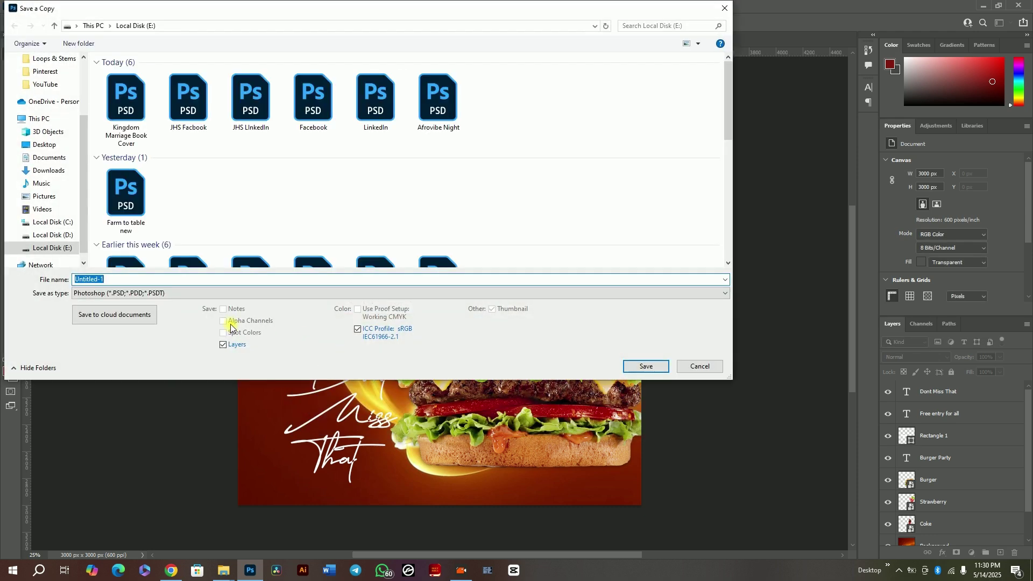
text(Trial)
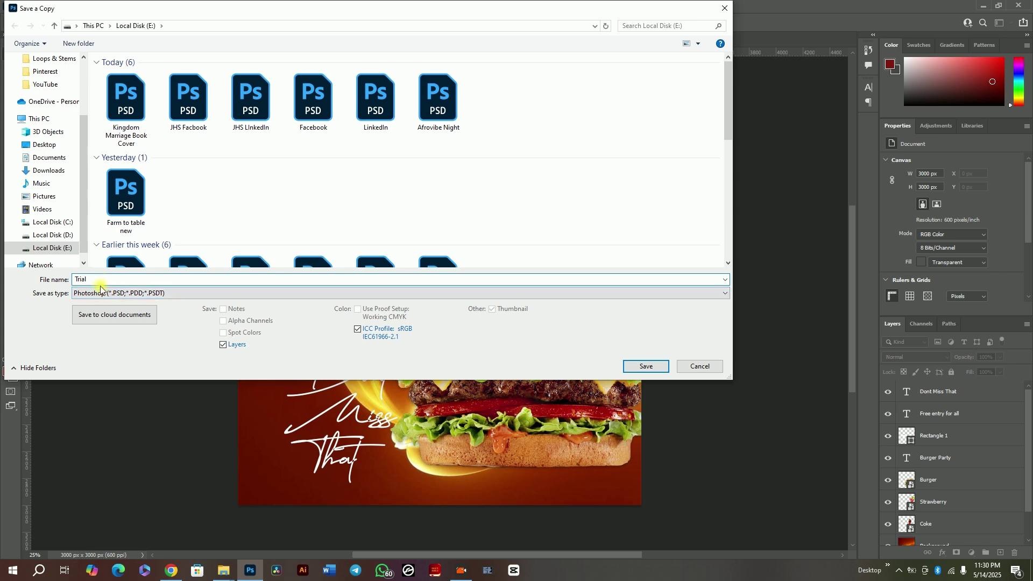
click(129, 297)
click(118, 294)
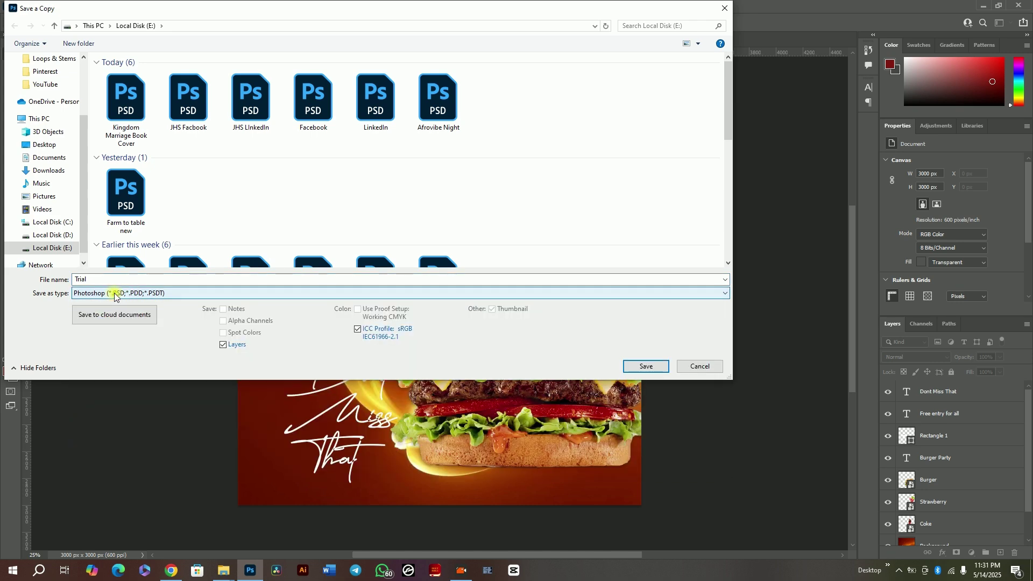
click(78, 294)
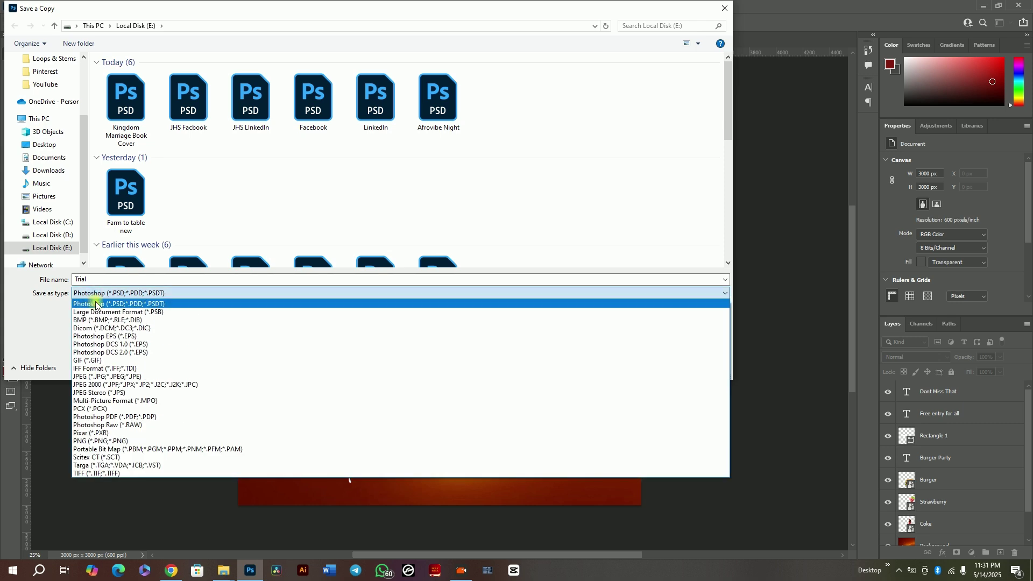
click(125, 297)
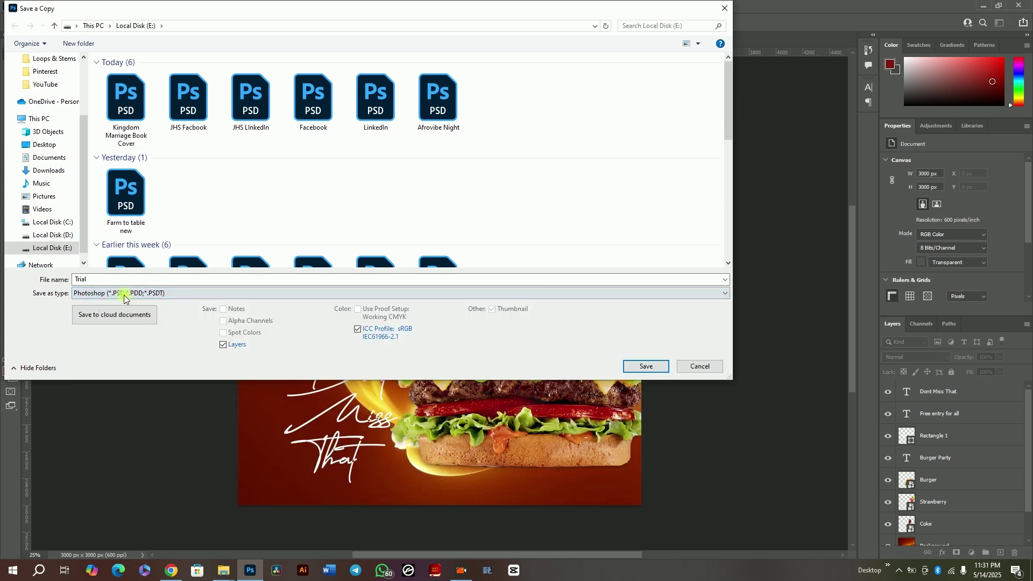
click(645, 366)
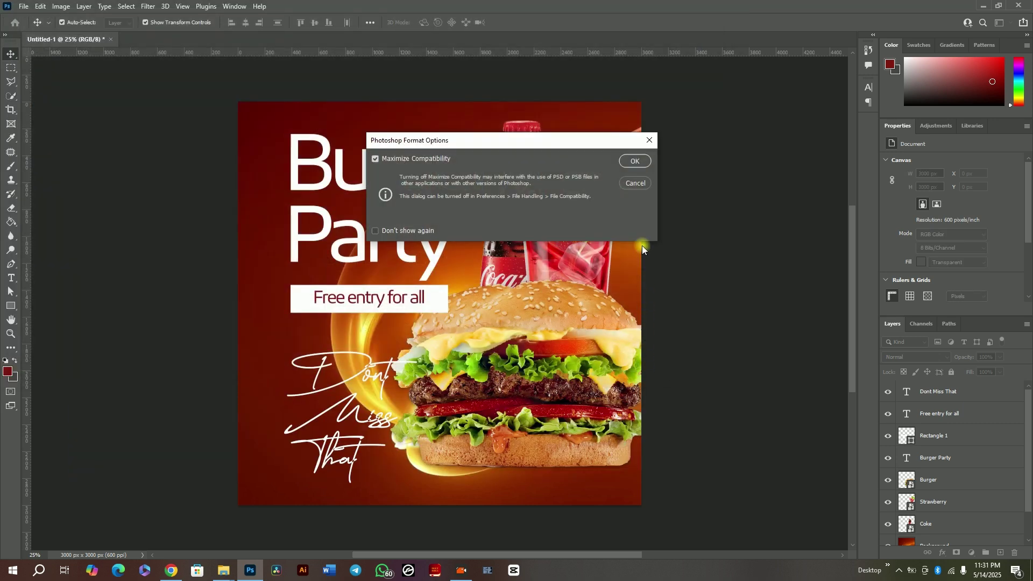
click(642, 163)
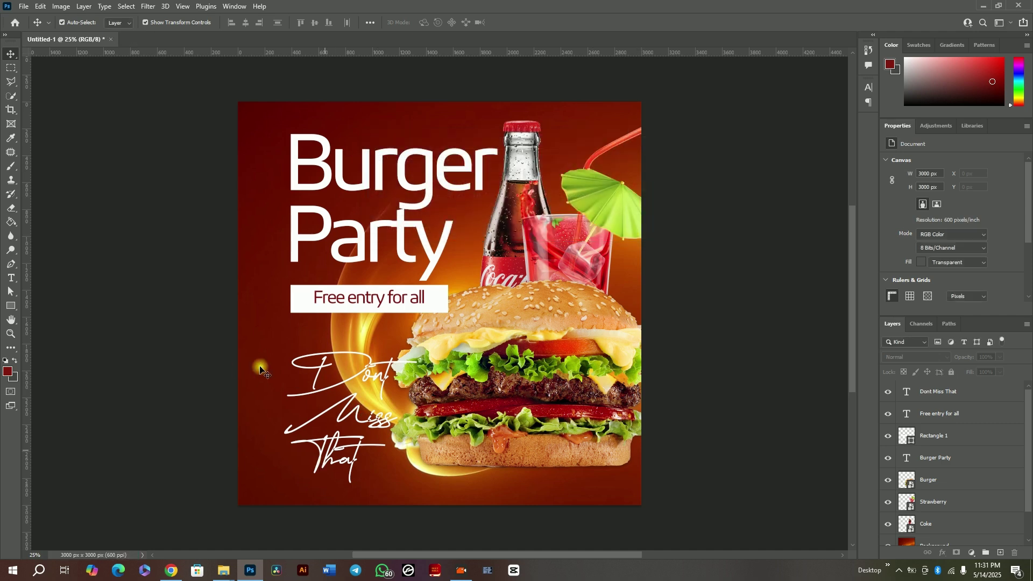
Switch to File Explorer, look through the files in the Desktop folder, and return to Photoshop
click(983, 10)
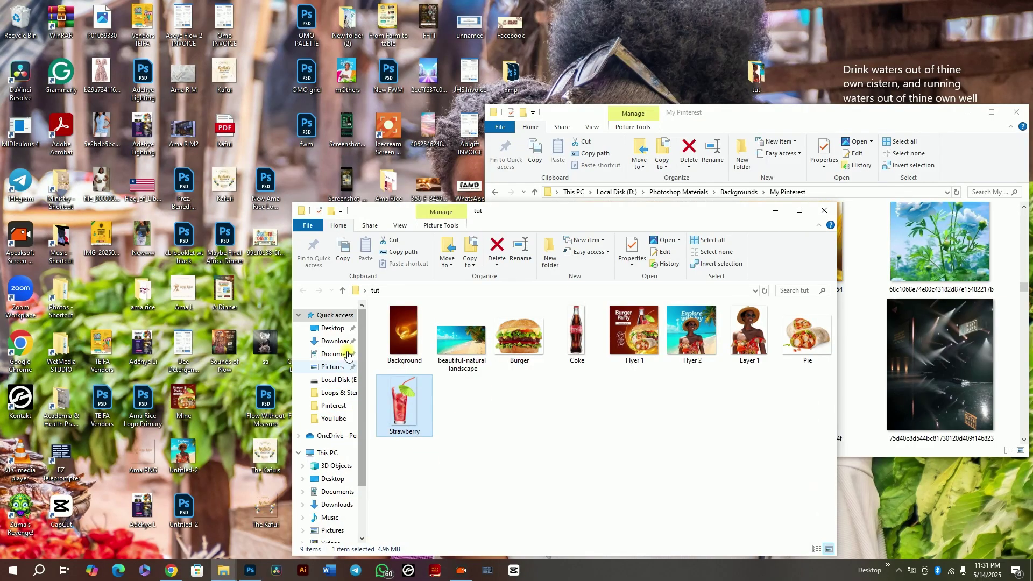
click(337, 336)
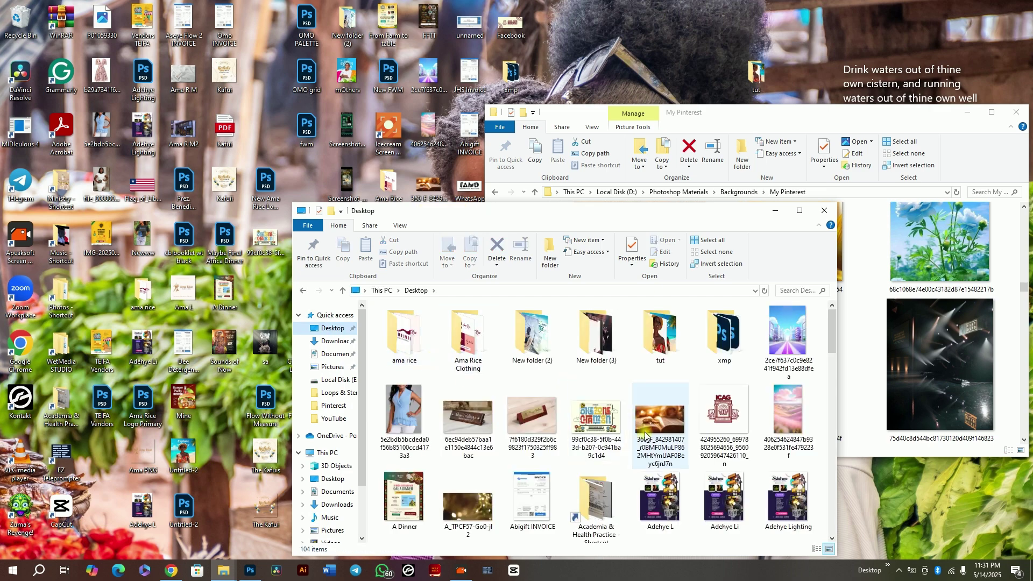
scroll(655, 419, down, 10)
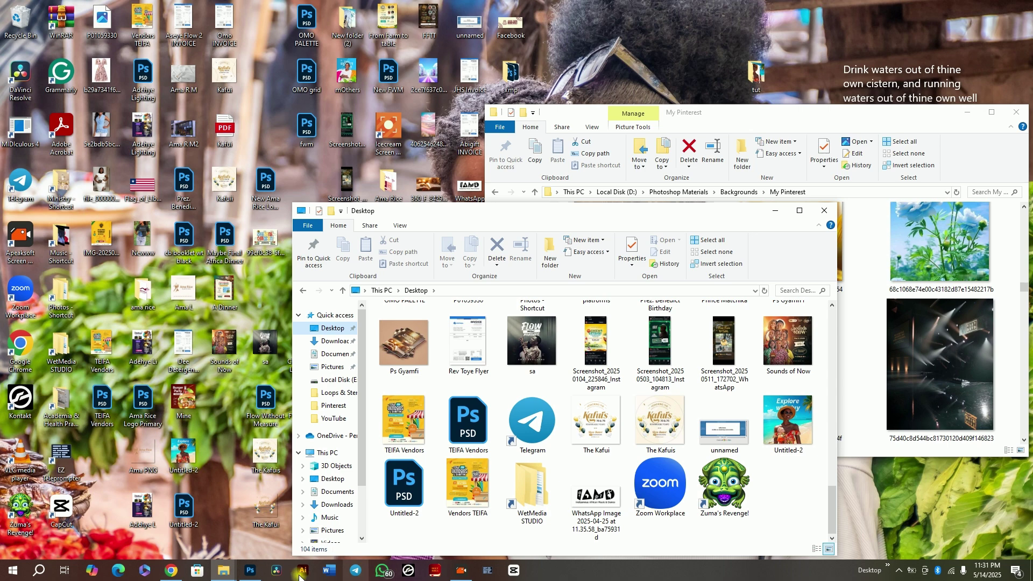
click(248, 571)
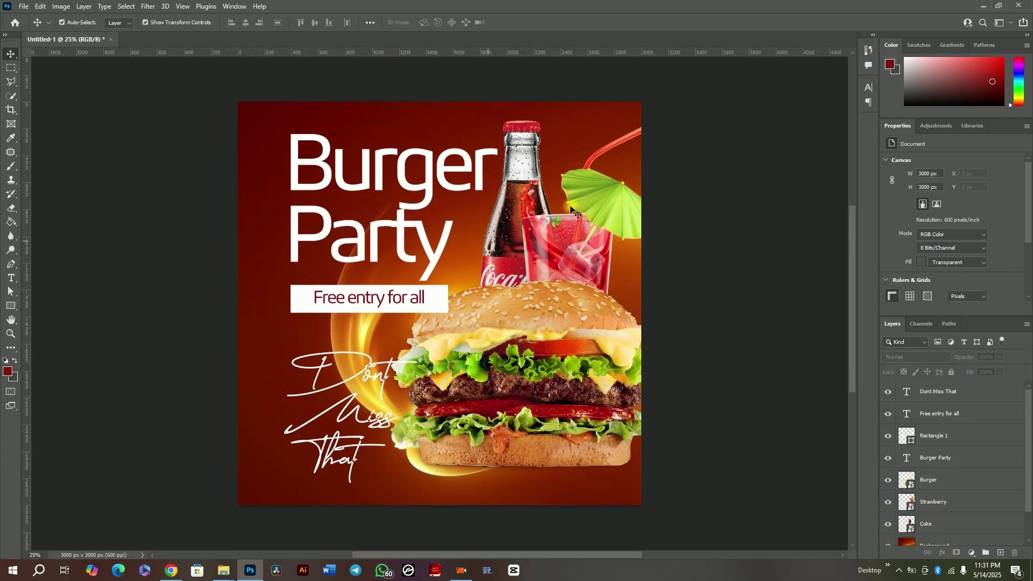
click(22, 7)
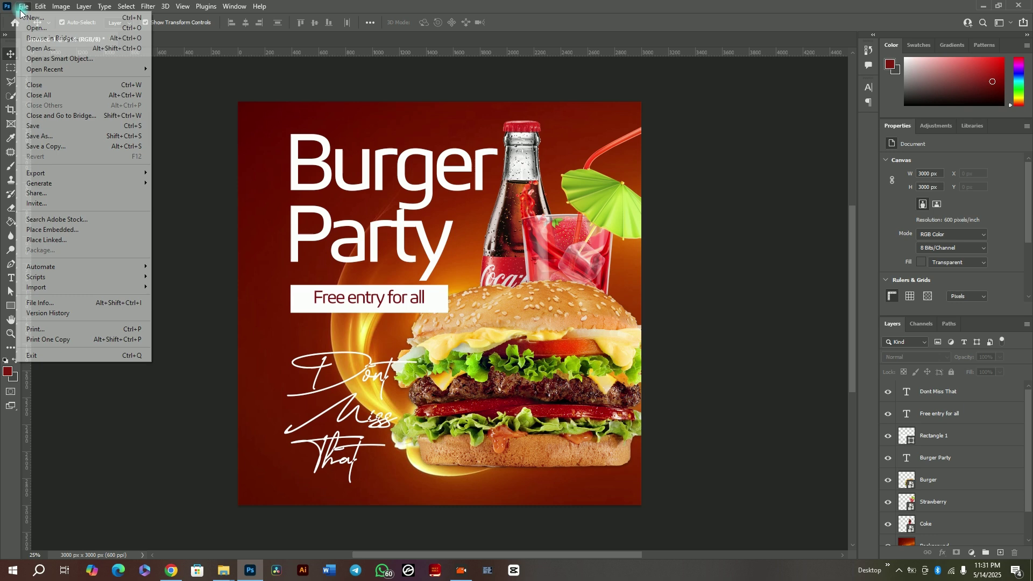
click(44, 136)
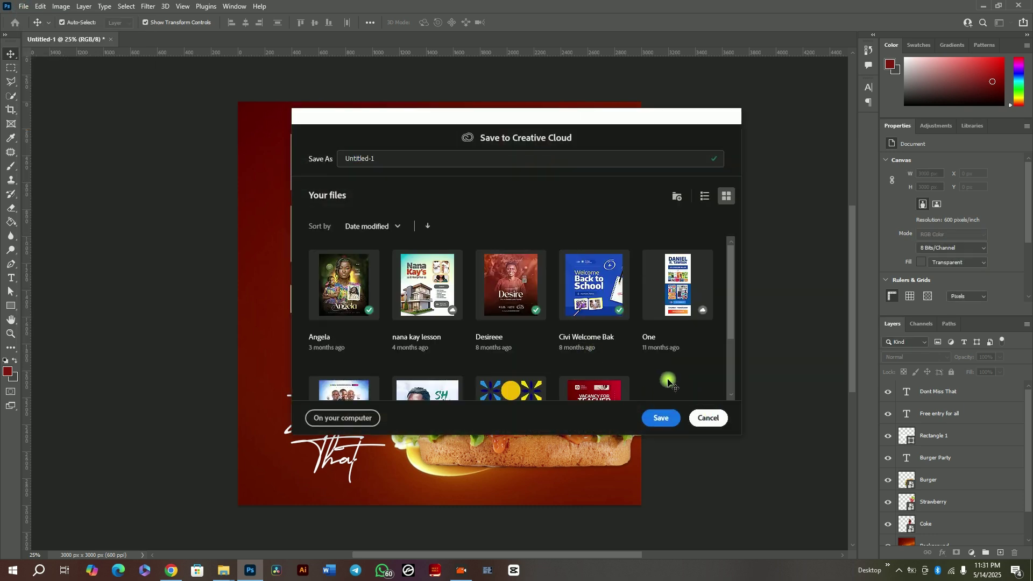
key(Escape)
Save a copy of the flyer to the Desktop as trailssss in JPEG format, with Maximum quality 12 and the Baseline ("Standard") option
click(23, 6)
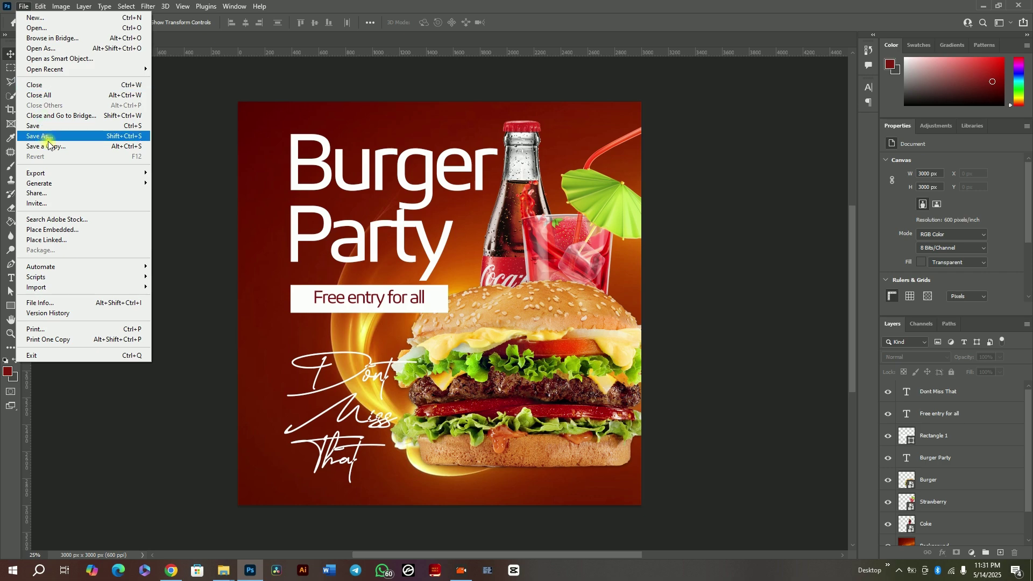
click(49, 139)
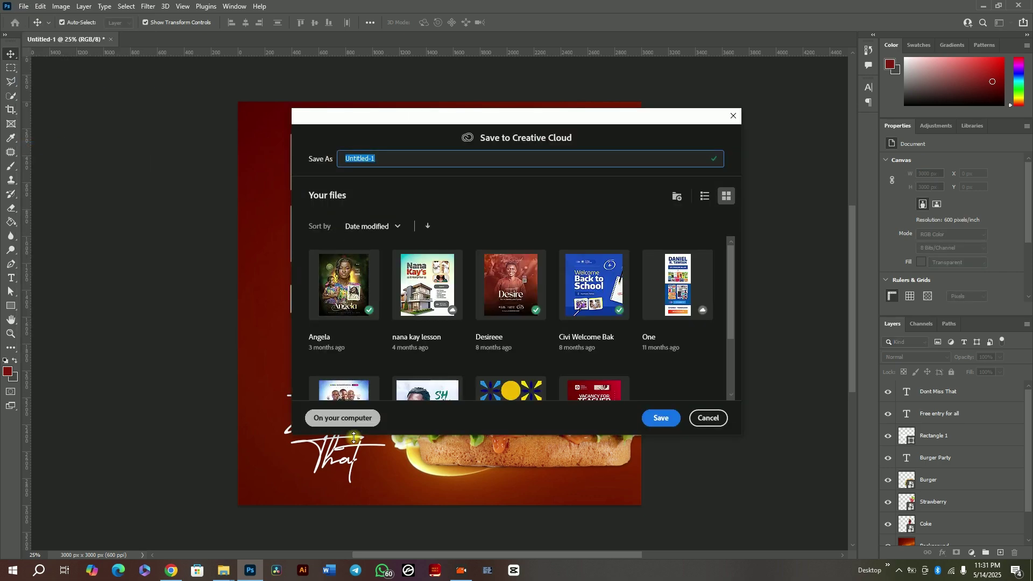
click(343, 418)
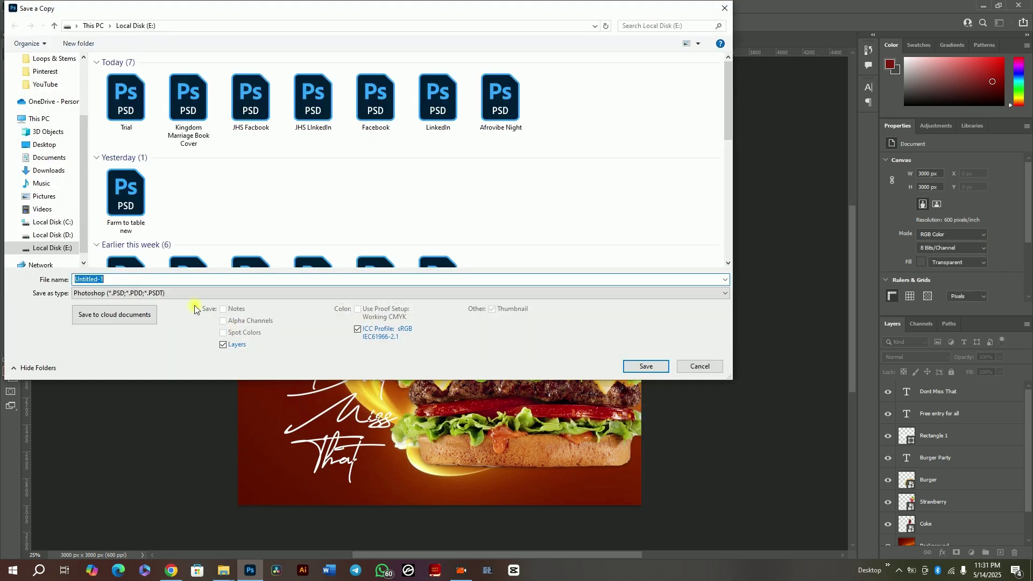
text(trailssss)
click(158, 294)
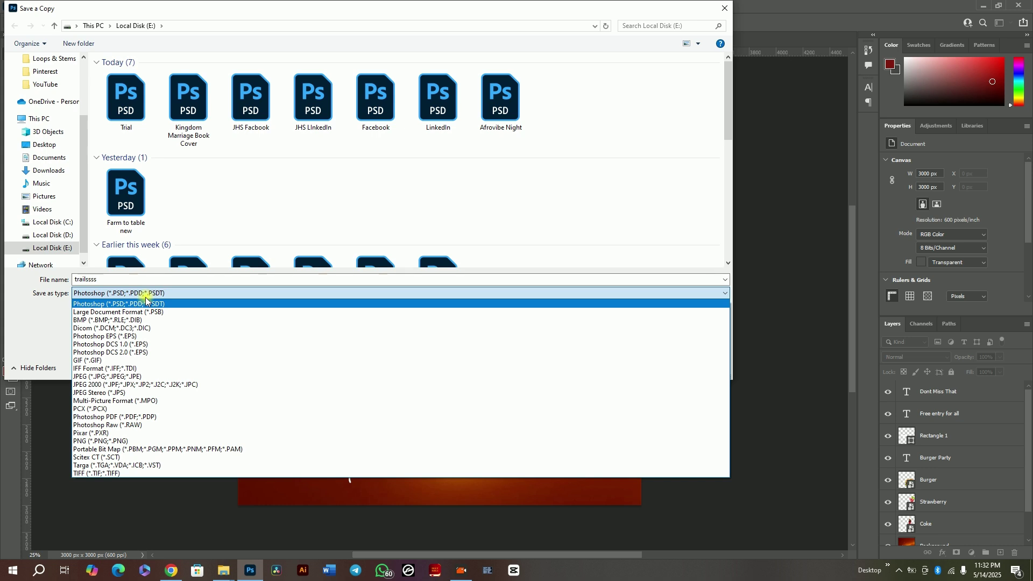
click(165, 377)
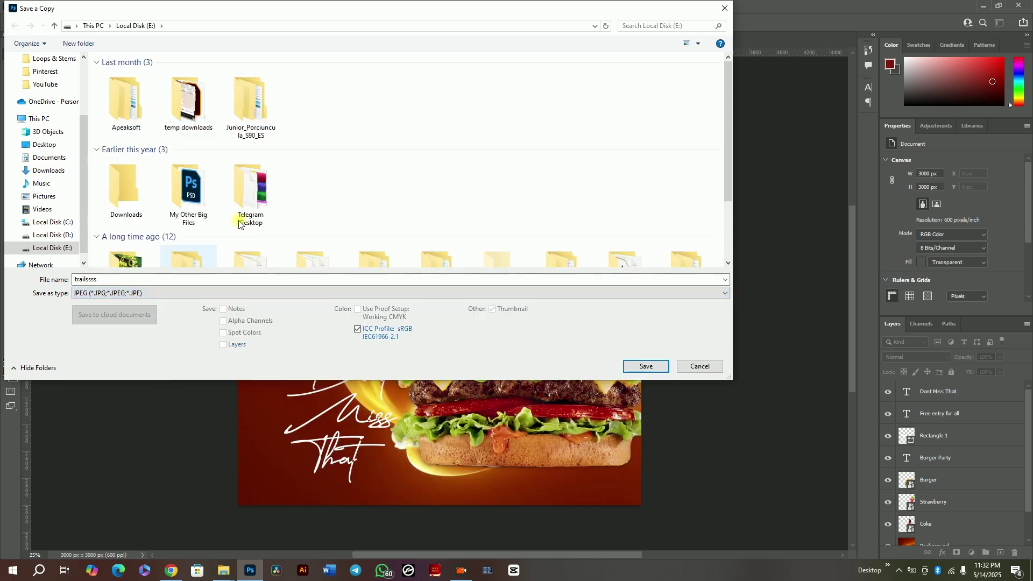
click(63, 148)
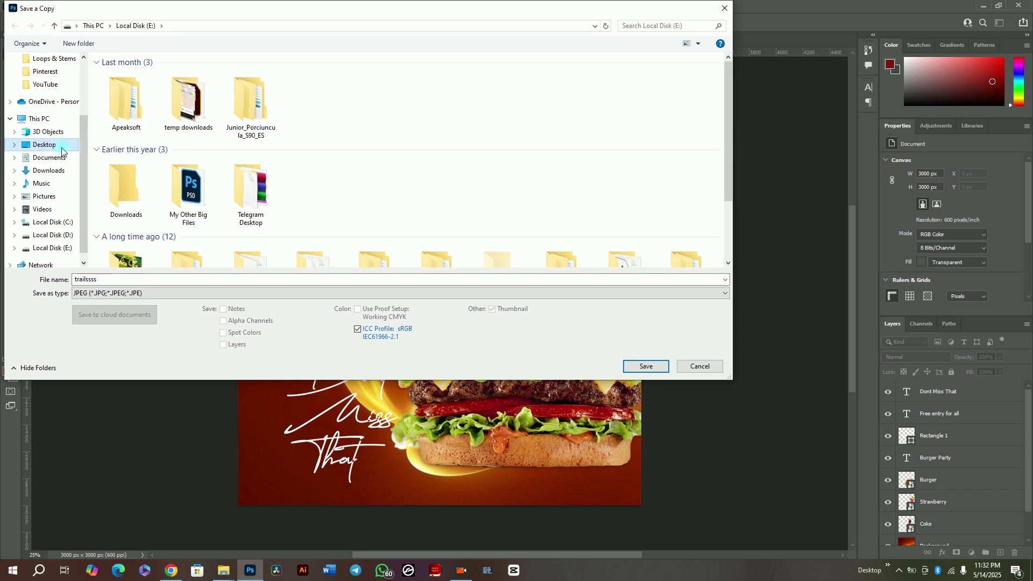
click(637, 368)
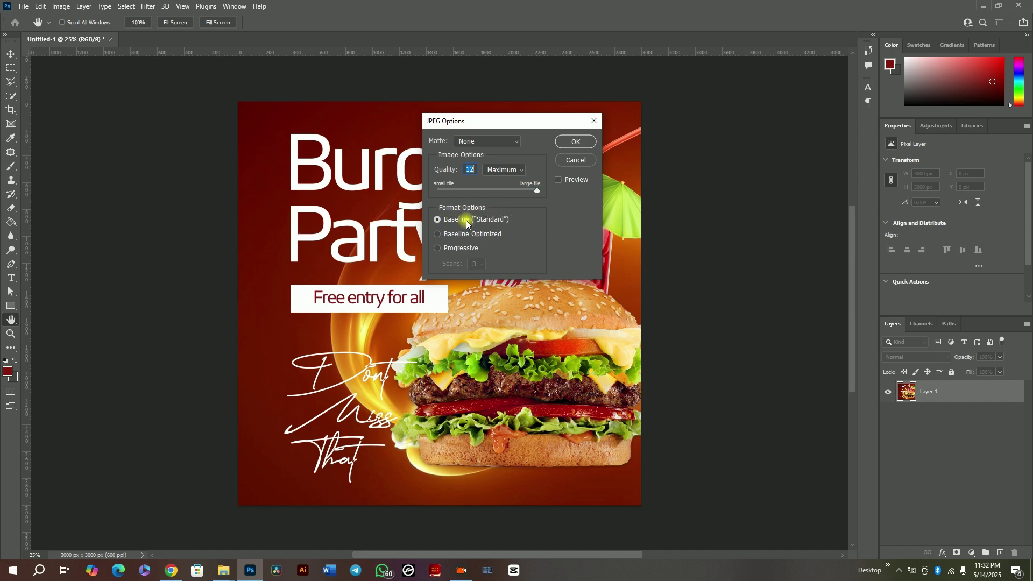
click(585, 143)
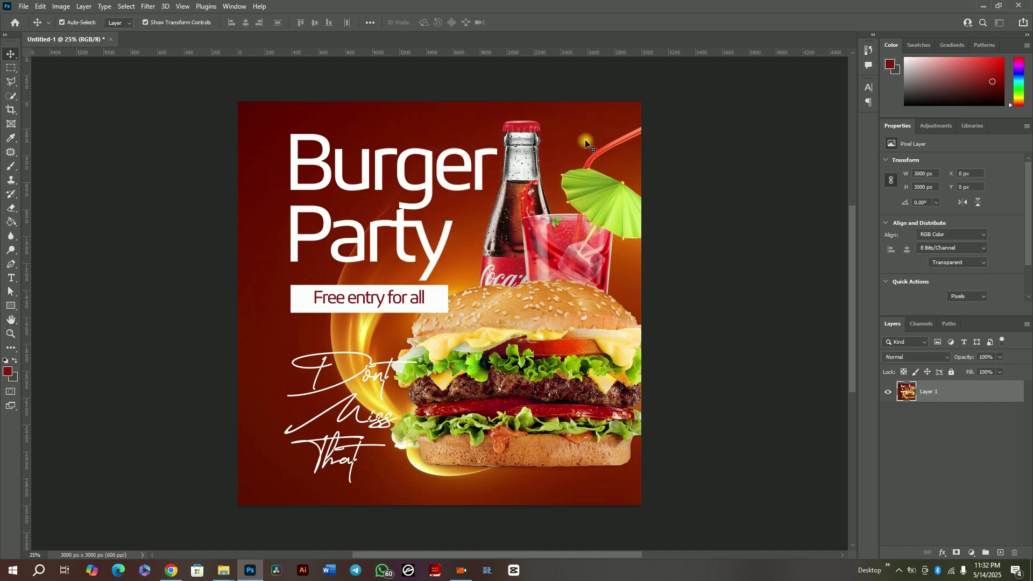
Switch to the Windows desktop, view the exported trailssss.jpg in the image viewer, close it and bring up the file's available actions
click(984, 5)
double_click(103, 293)
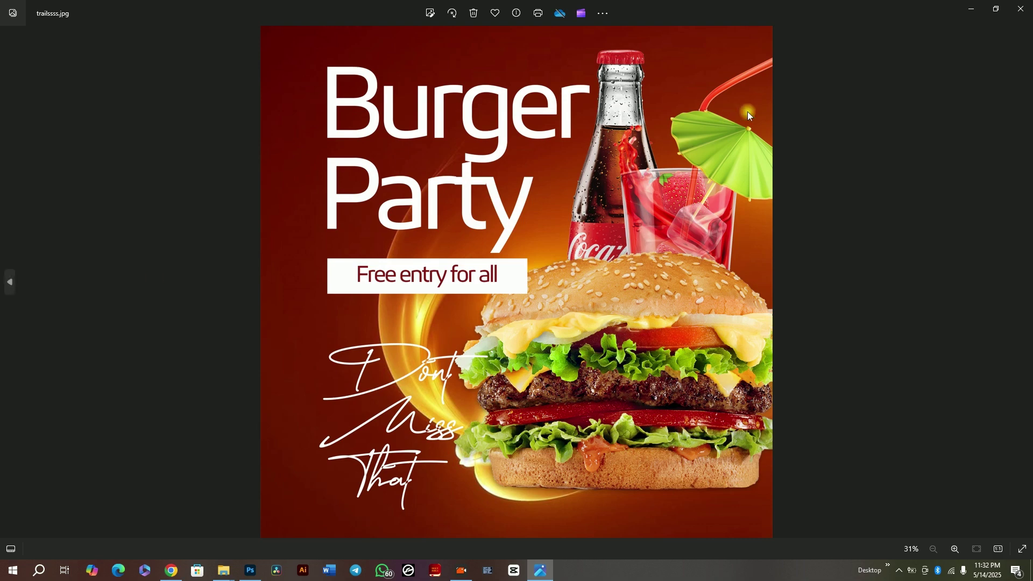
click(1021, 9)
right_click(97, 294)
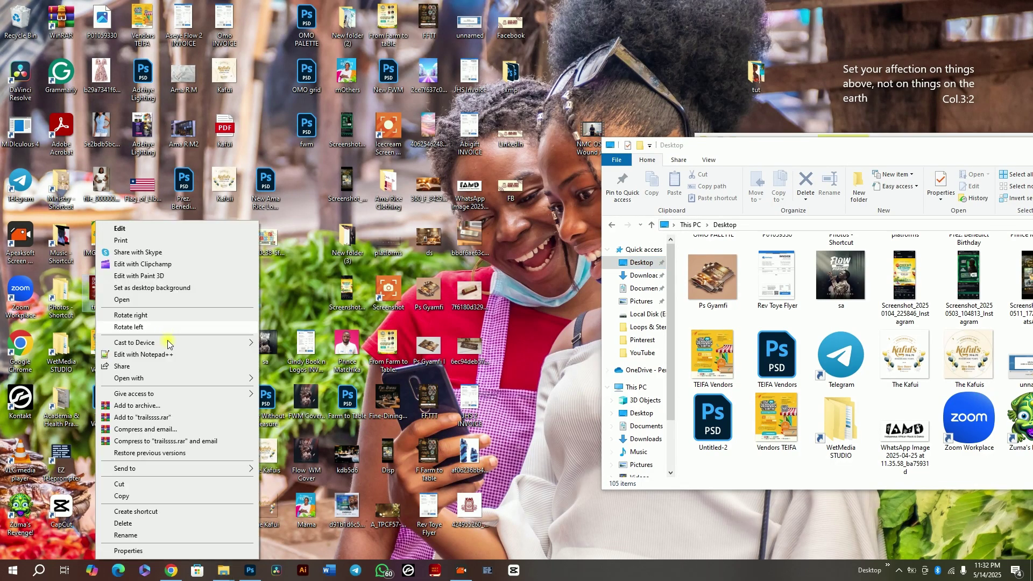